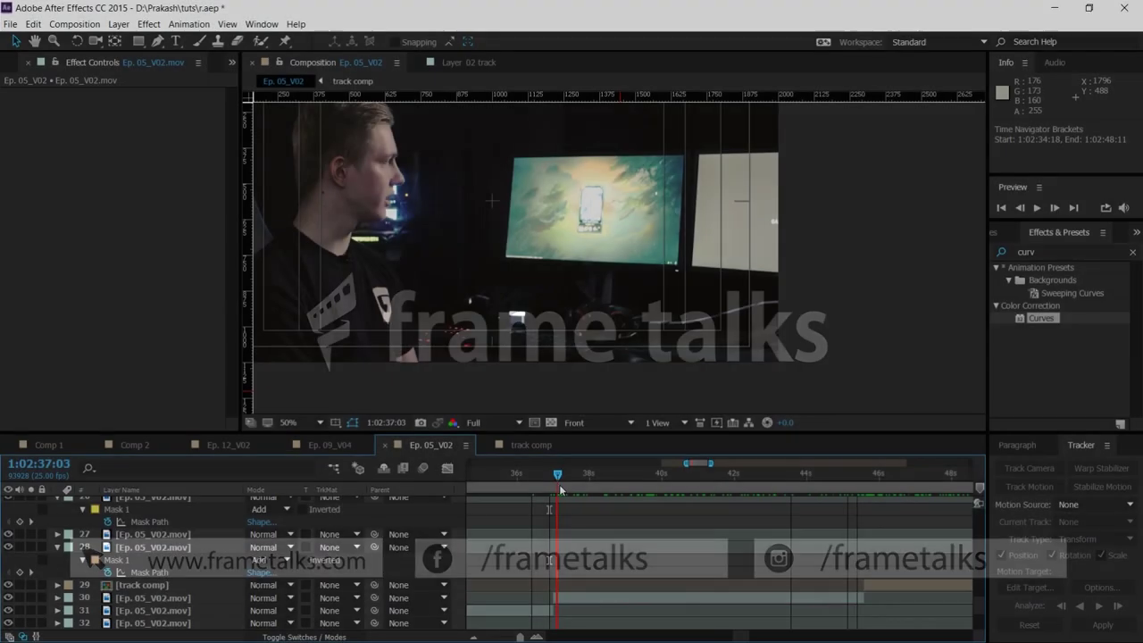
# Scrub back and forth through the shot to review the logos
pyautogui.moveTo(601, 489); pyautogui.dragTo(837, 490)
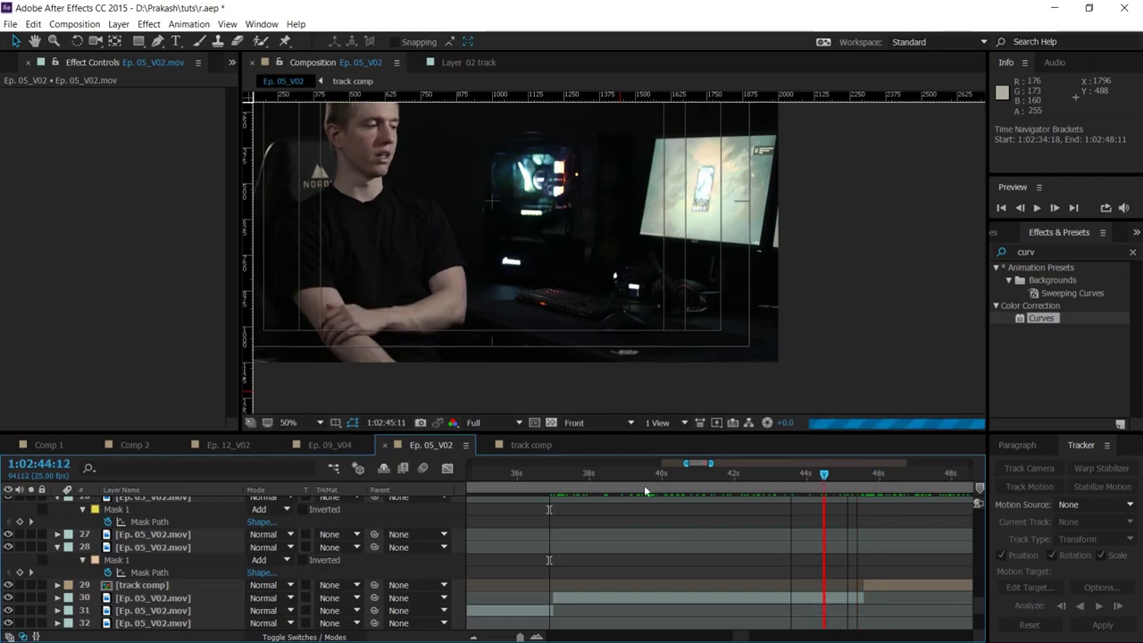
pyautogui.moveTo(531, 487); pyautogui.dragTo(730, 488)
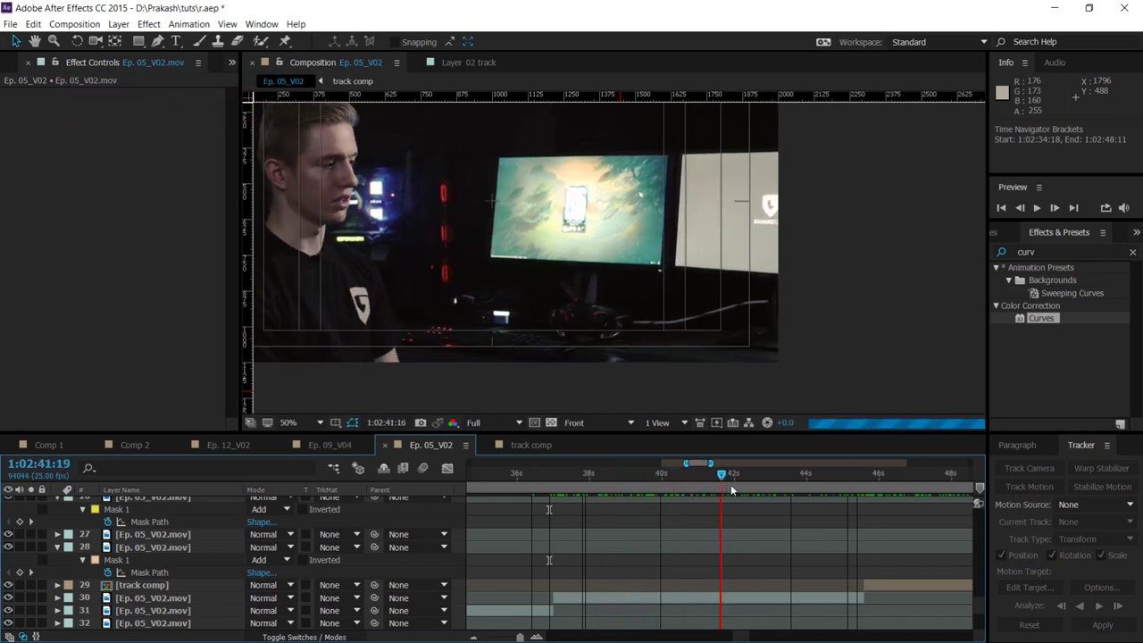
pyautogui.moveTo(730, 489); pyautogui.dragTo(815, 488)
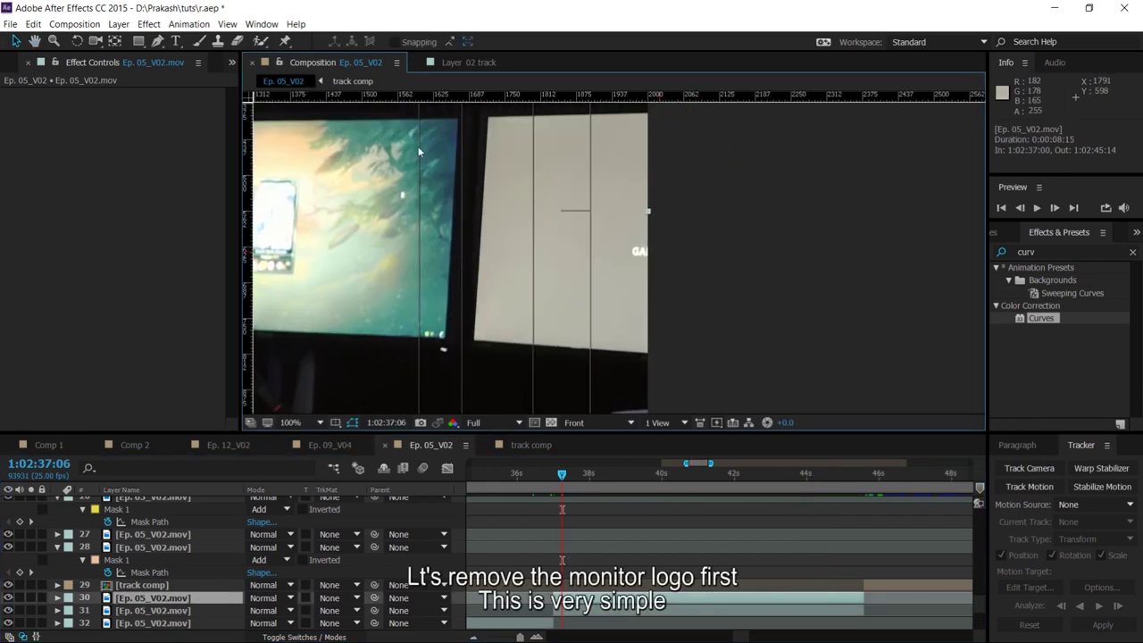
# Draw a closed eight-point Pen mask around the right-hand monitor logo
pyautogui.click(157, 41)
pyautogui.click(537, 181)
pyautogui.click(564, 171)
pyautogui.click(595, 169)
pyautogui.click(612, 205)
pyautogui.click(615, 276)
pyautogui.click(573, 289)
pyautogui.click(531, 275)
pyautogui.click(521, 233)
pyautogui.click(538, 181)
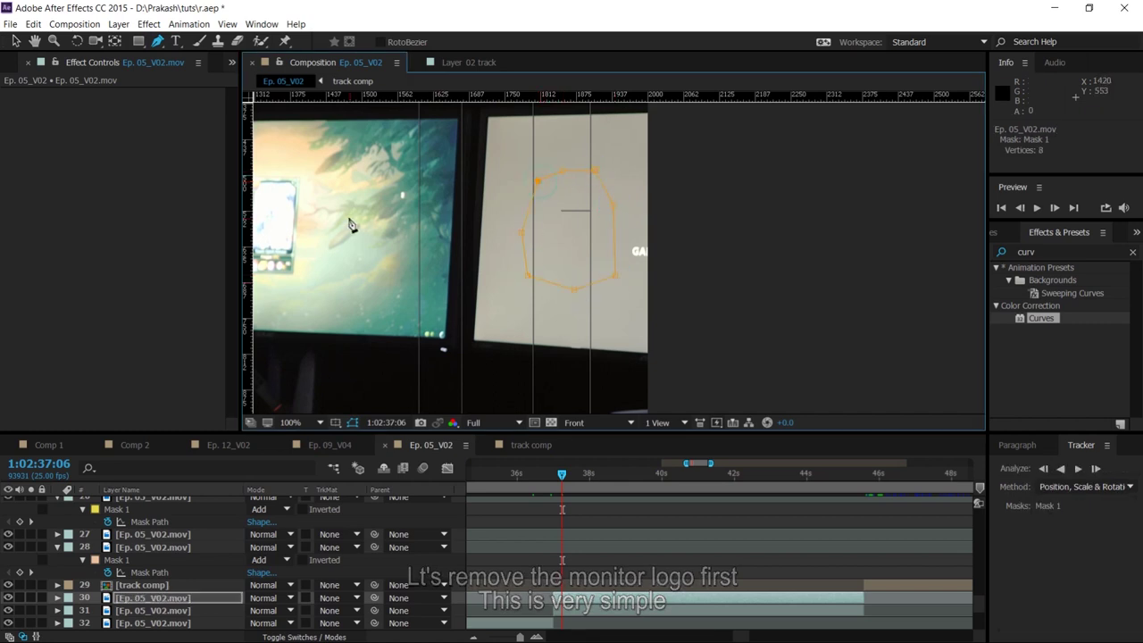
pyautogui.click(15, 41)
# Set the logo mask's feather to 20 pixels
pyautogui.press('f')
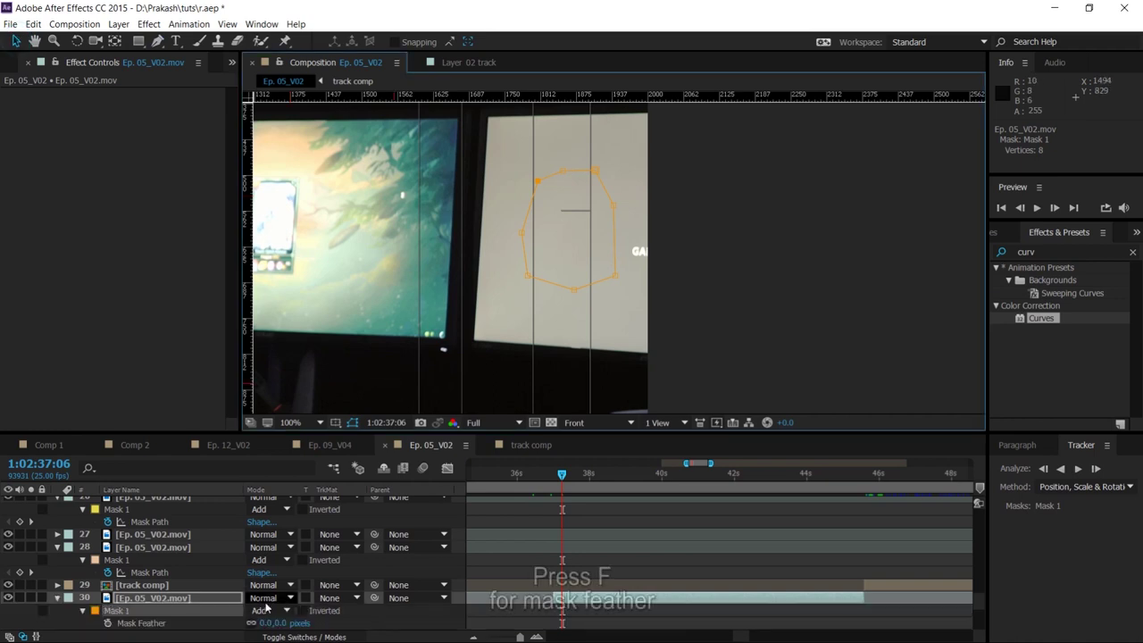
pyautogui.click(279, 622)
pyautogui.press('Return')
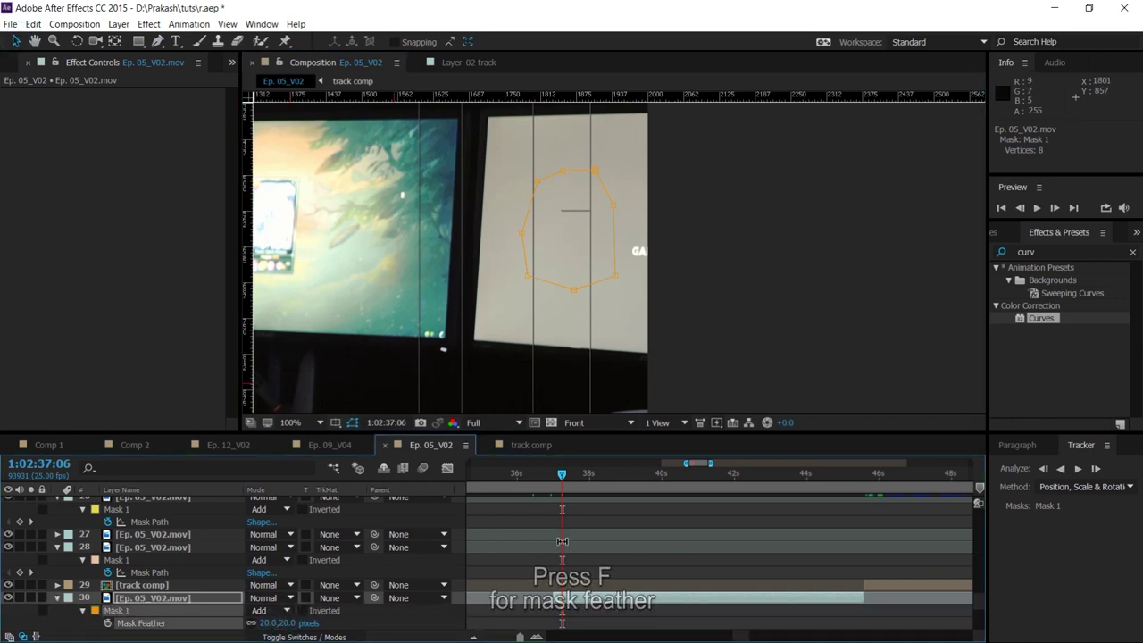
# Set a Mask Path keyframe at the layer start, 1:02:37:00
pyautogui.press('i')
pyautogui.press('pageup')
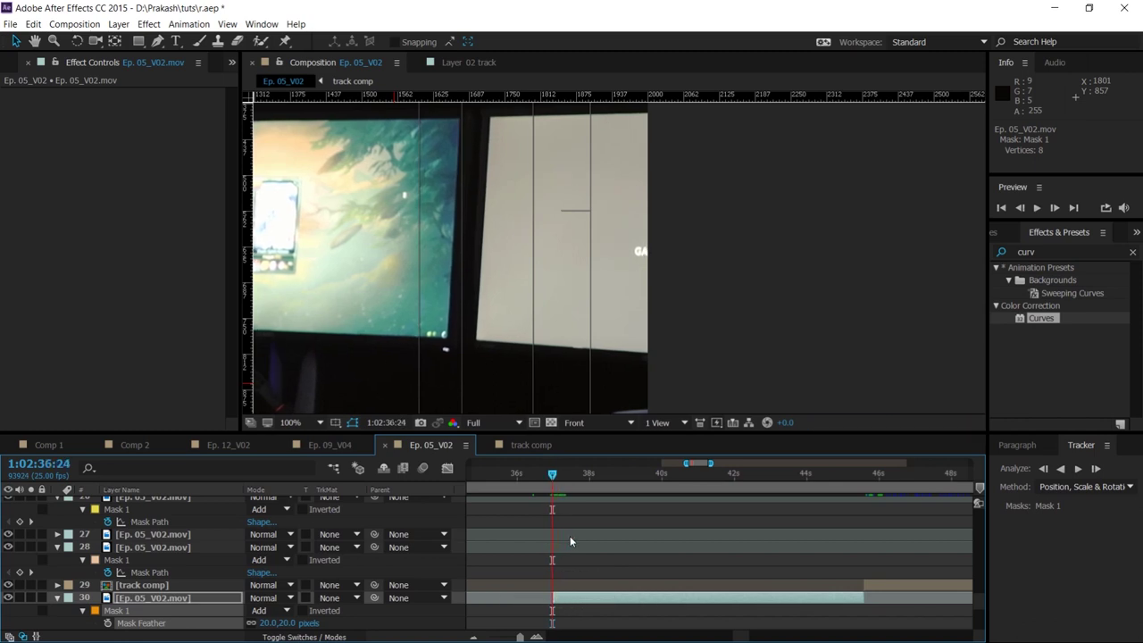
pyautogui.press('pagedown')
pyautogui.press('m')
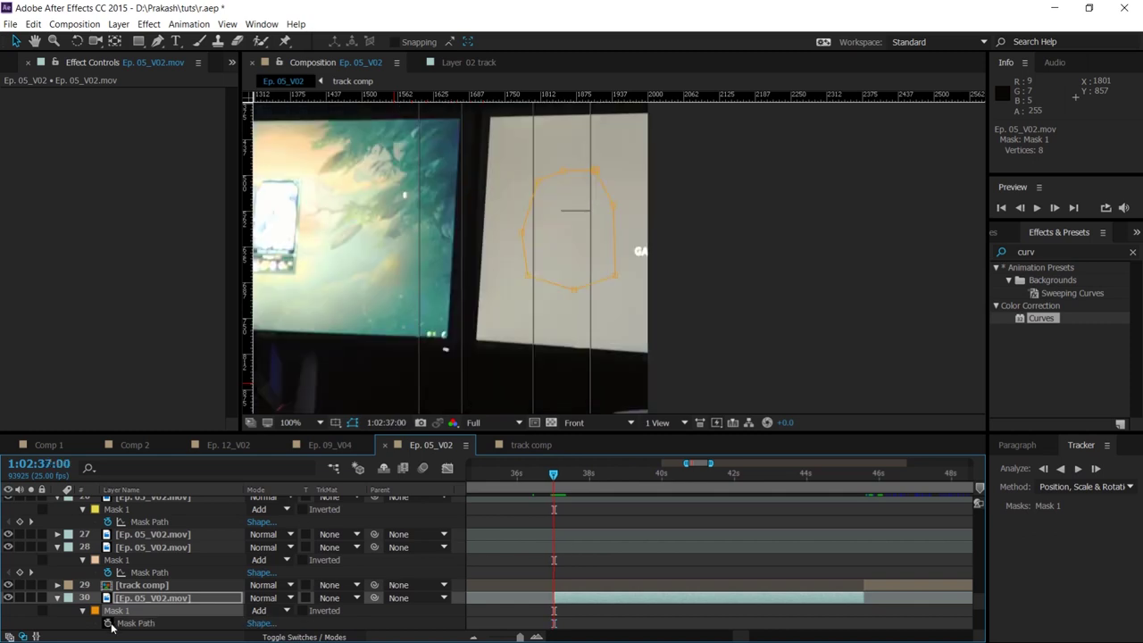
pyautogui.click(109, 623)
pyautogui.scroll(-3, 355, 578)
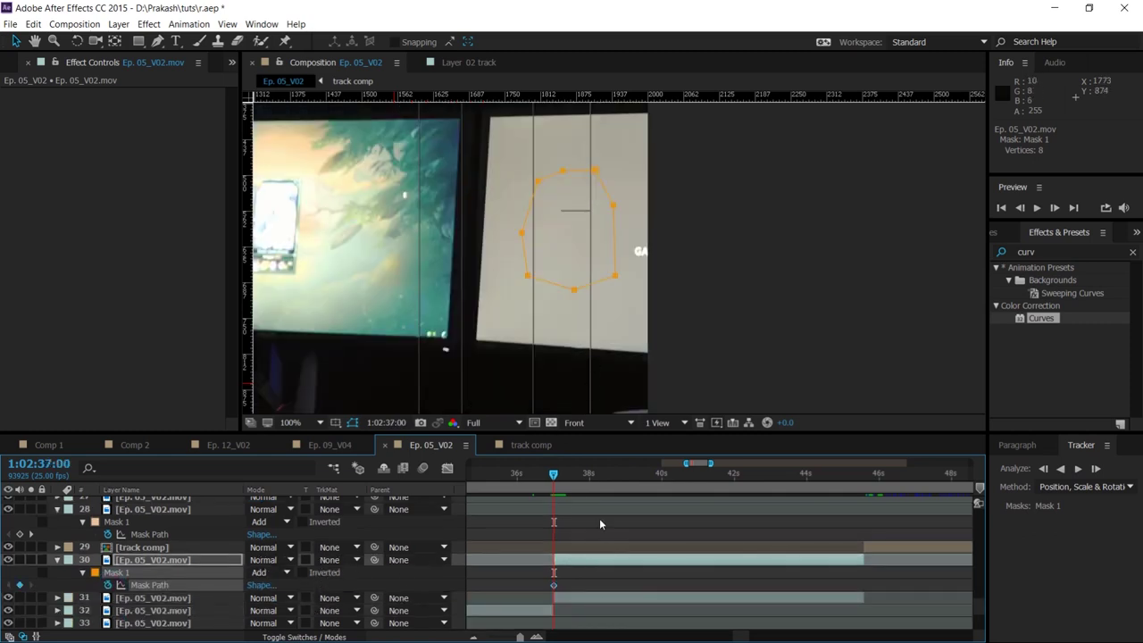
pyautogui.moveTo(558, 479)
pyautogui.mouseDown()
pyautogui.moveTo(785, 493)
pyautogui.moveTo(684, 482)
pyautogui.mouseUp()
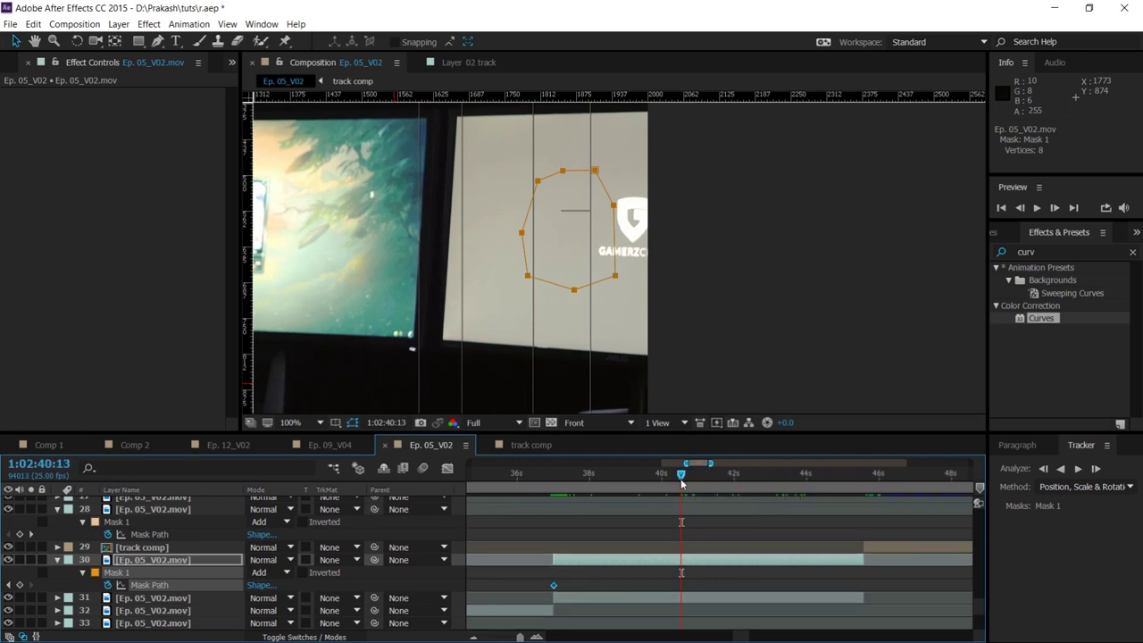
# At 1:02:40:19, shift the mask right over the logo, keyframe it, and fix its lower-right corner
pyautogui.press('pagedown')
pyautogui.press('pagedown')
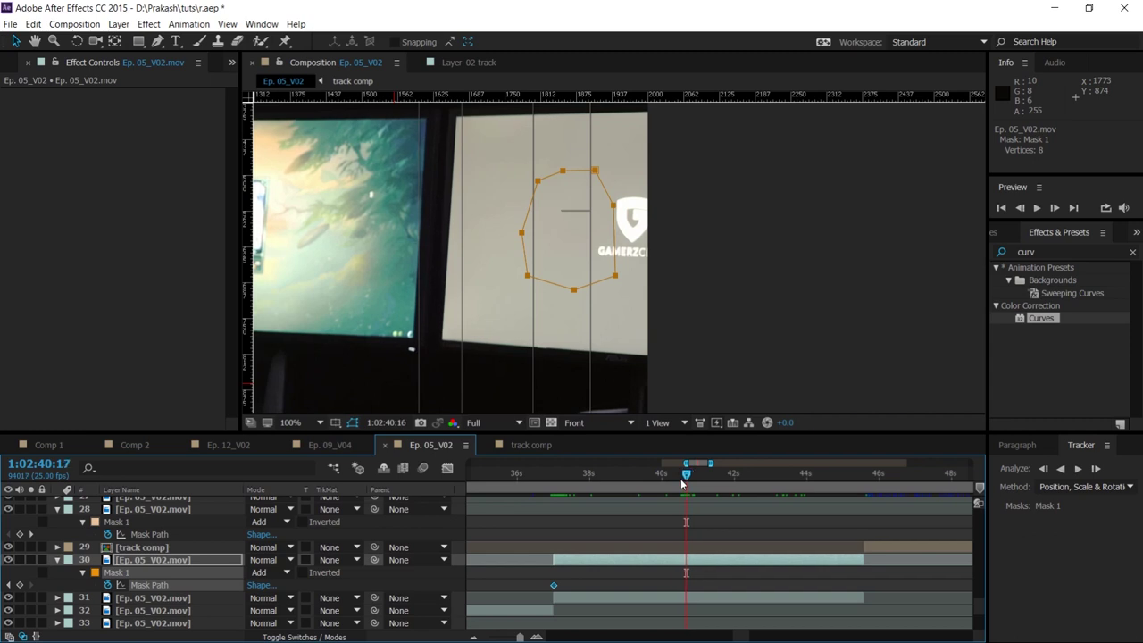
pyautogui.press('pagedown')
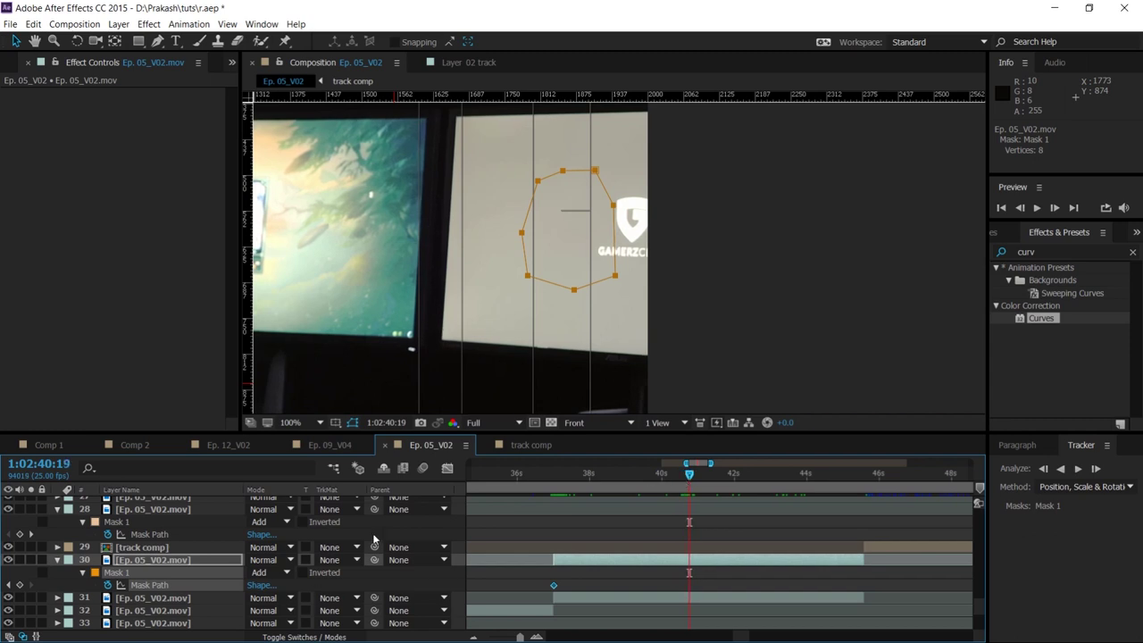
pyautogui.moveTo(566, 229)
pyautogui.mouseDown()
pyautogui.moveTo(590, 244)
pyautogui.moveTo(627, 242)
pyautogui.mouseUp()
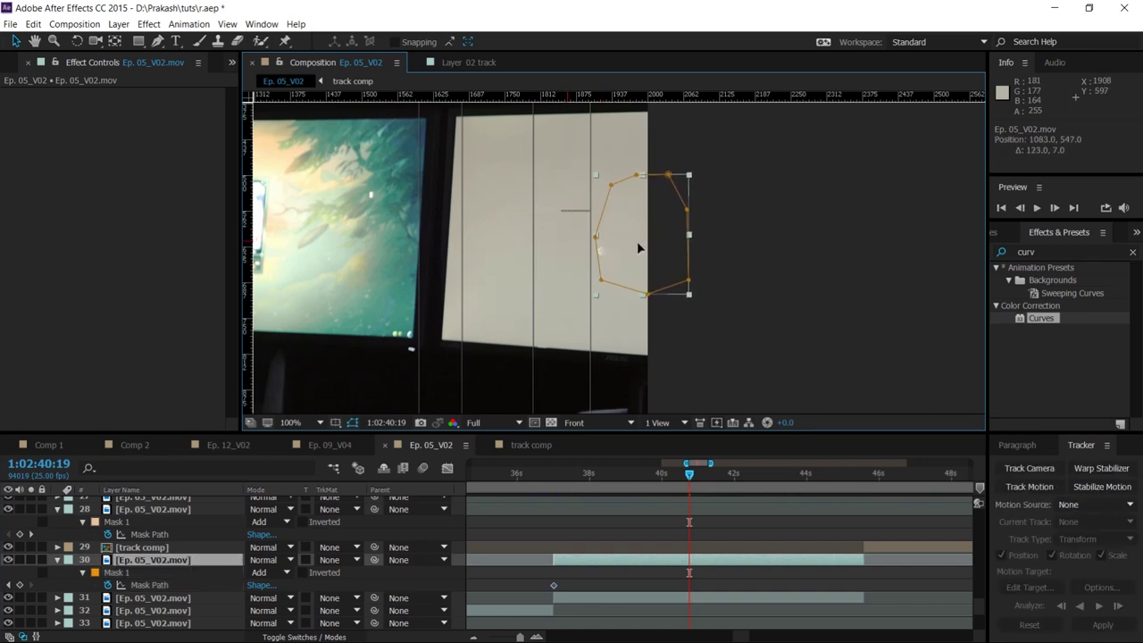
pyautogui.press('Return')
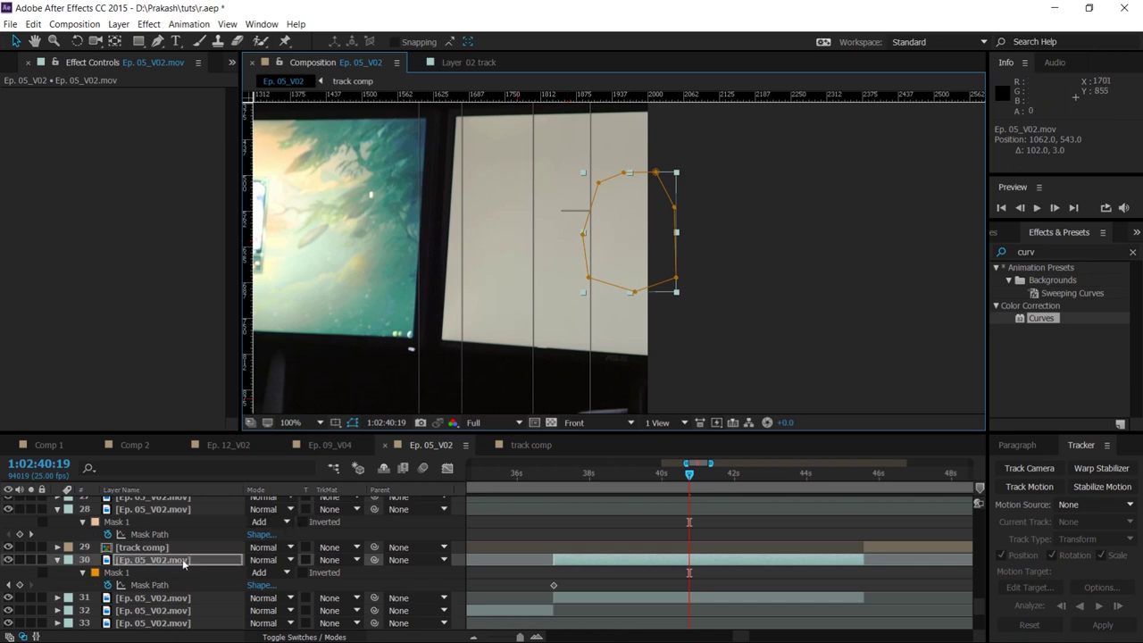
pyautogui.click(659, 173)
pyautogui.click(537, 156)
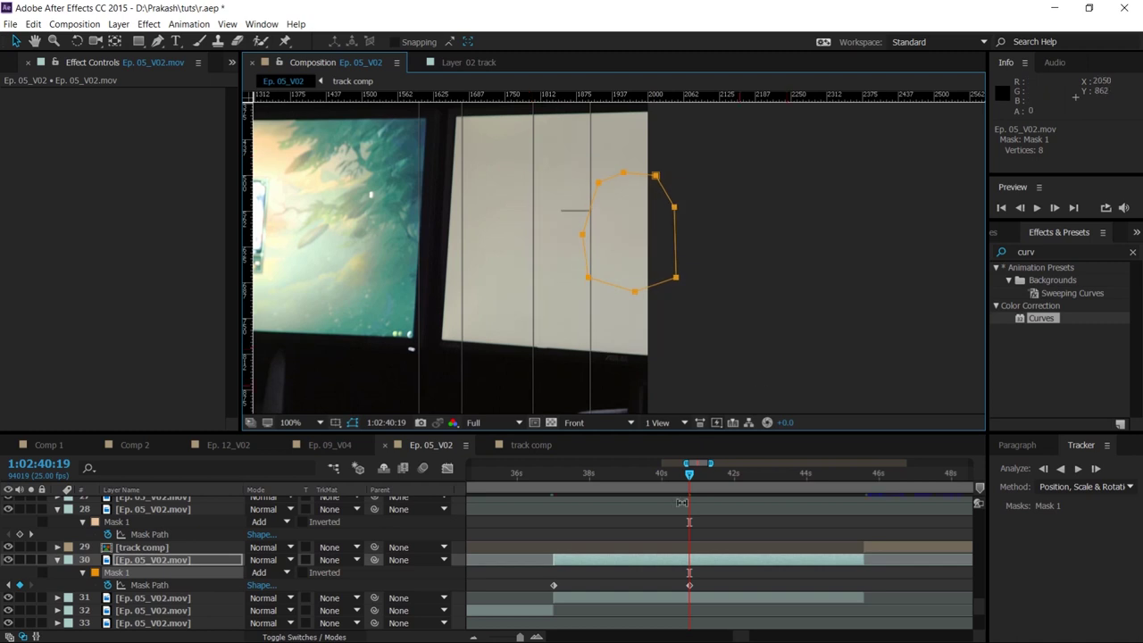
pyautogui.moveTo(676, 280)
pyautogui.mouseDown()
pyautogui.moveTo(682, 301)
pyautogui.moveTo(676, 277)
pyautogui.mouseUp()
# Return to the first Mask Path keyframe, scrub to verify the monitor patch, then pan to the shirt logo
pyautogui.click(8, 585)
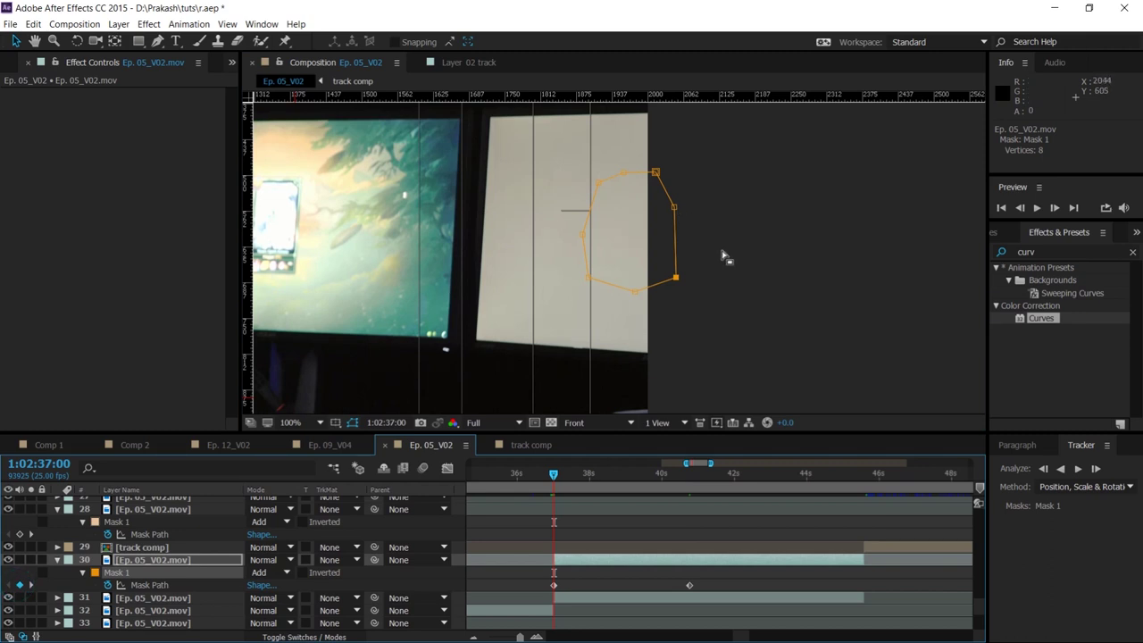
pyautogui.click(783, 319)
pyautogui.moveTo(556, 481); pyautogui.dragTo(756, 479)
pyautogui.moveTo(402, 268); pyautogui.dragTo(573, 285)
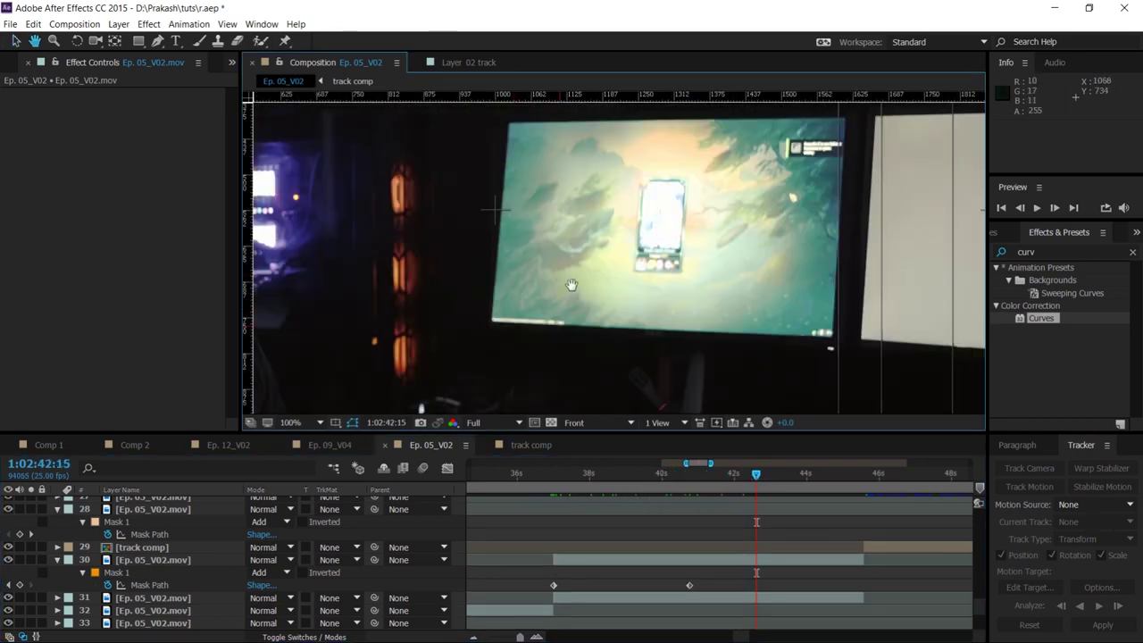
pyautogui.moveTo(321, 384); pyautogui.dragTo(580, 310)
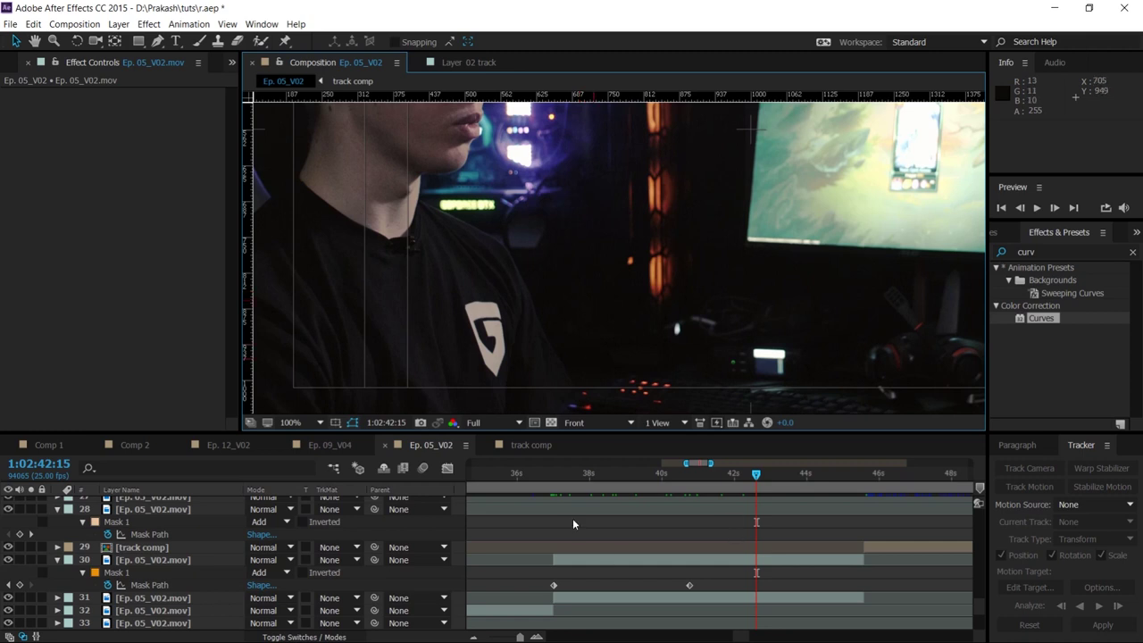
# Rename the footage layer to 'Track G', duplicate it, and reselect the original Track G
pyautogui.click(559, 472)
pyautogui.click(580, 600)
pyautogui.rightClick(156, 597)
pyautogui.click(215, 592)
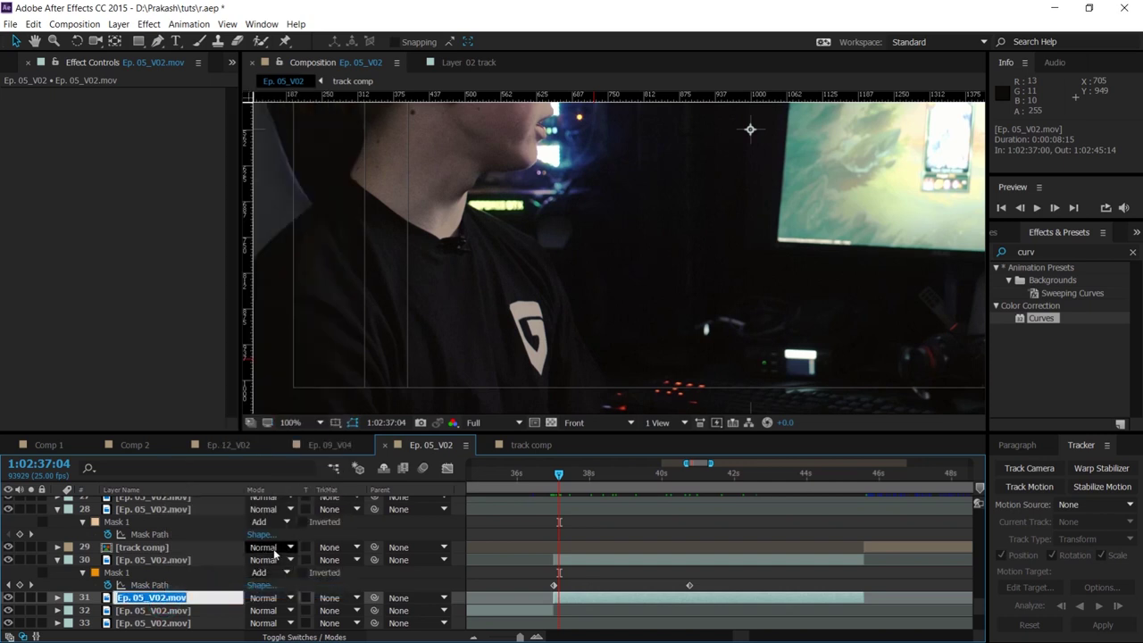
pyautogui.write('Track G')
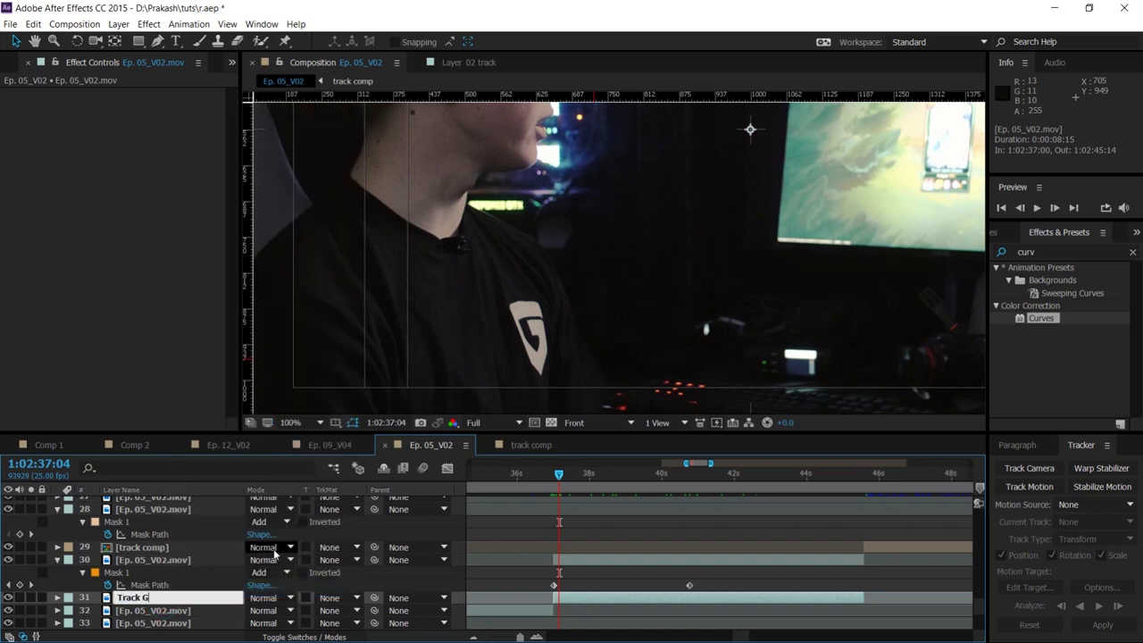
pyautogui.press('Return')
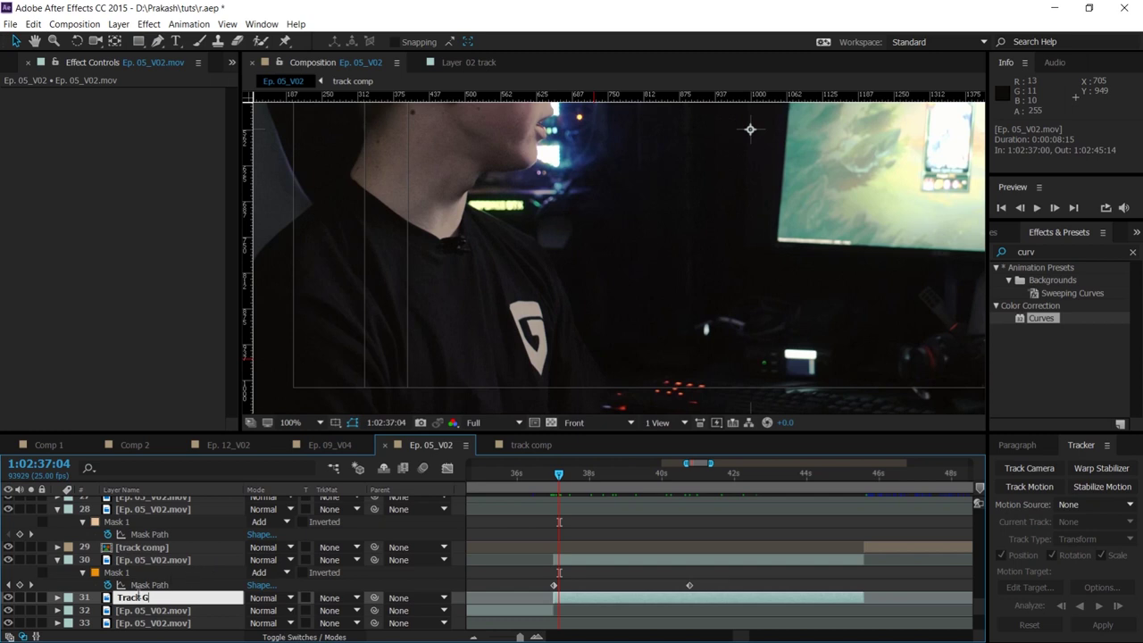
pyautogui.click(140, 598)
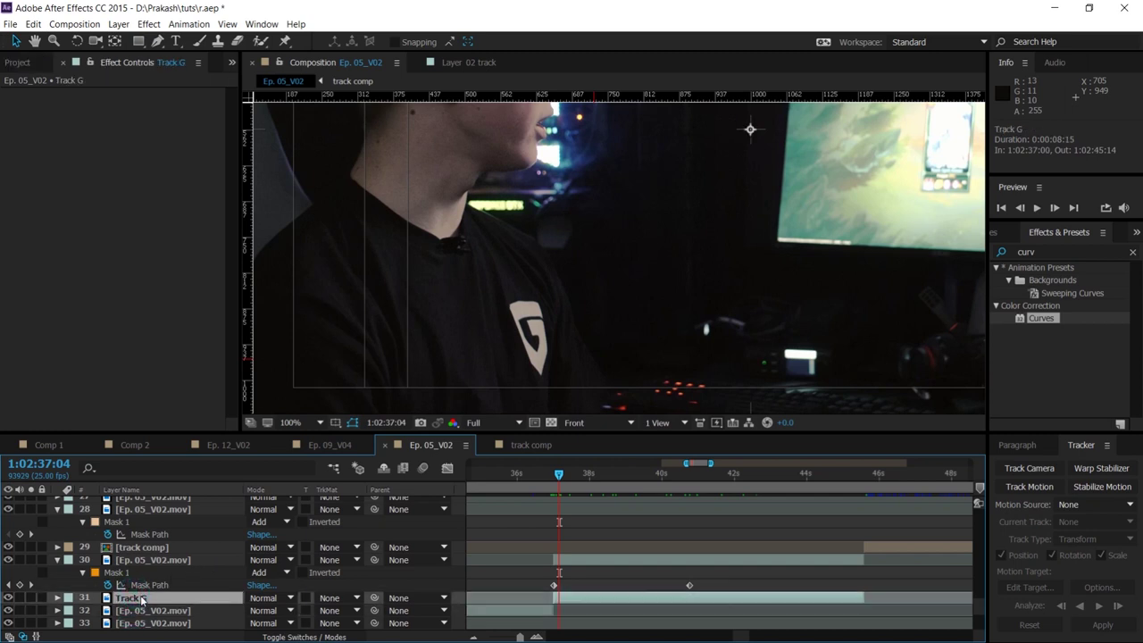
pyautogui.hotkey('ctrl', 'd')
pyautogui.click(142, 609)
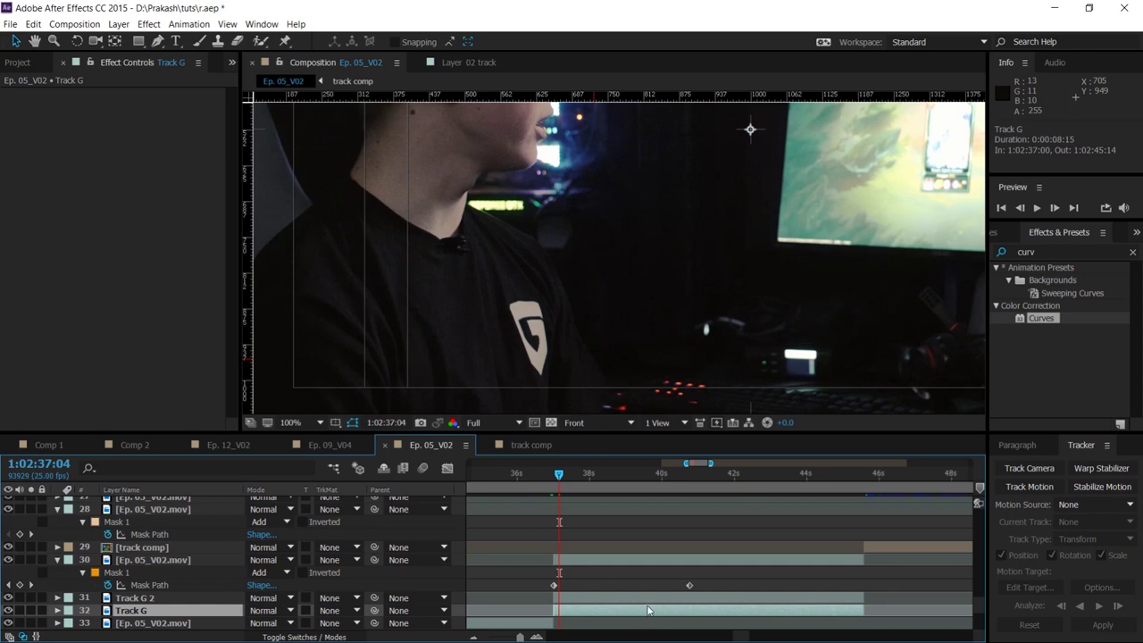
# Set the Tracker's Motion Source to Track G and create a new tracker
pyautogui.click(1067, 505)
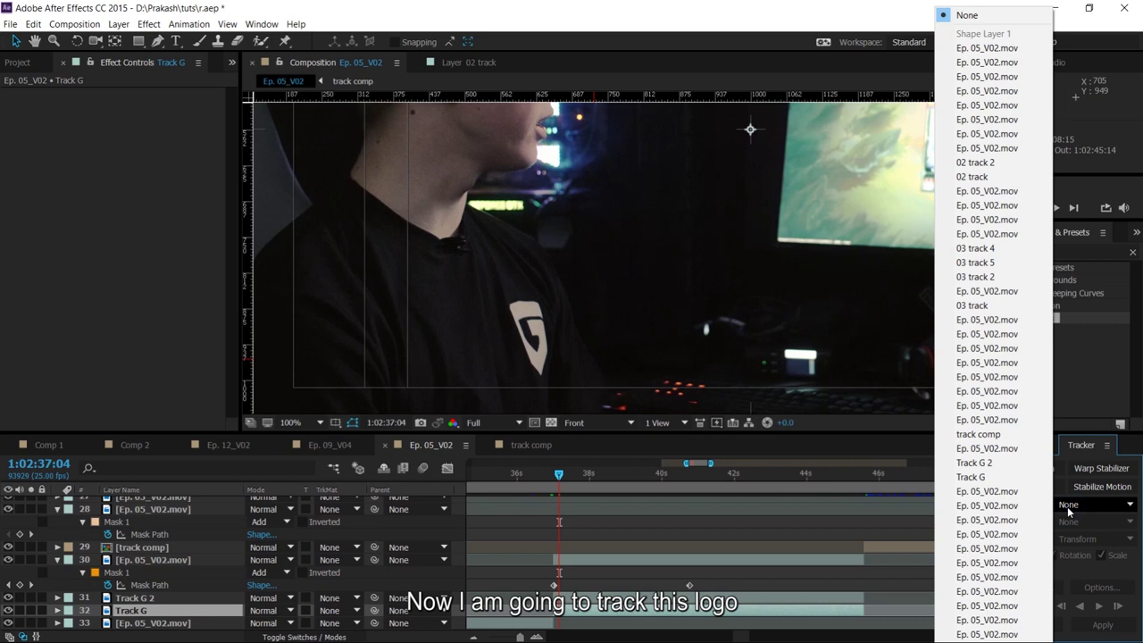
pyautogui.click(1002, 479)
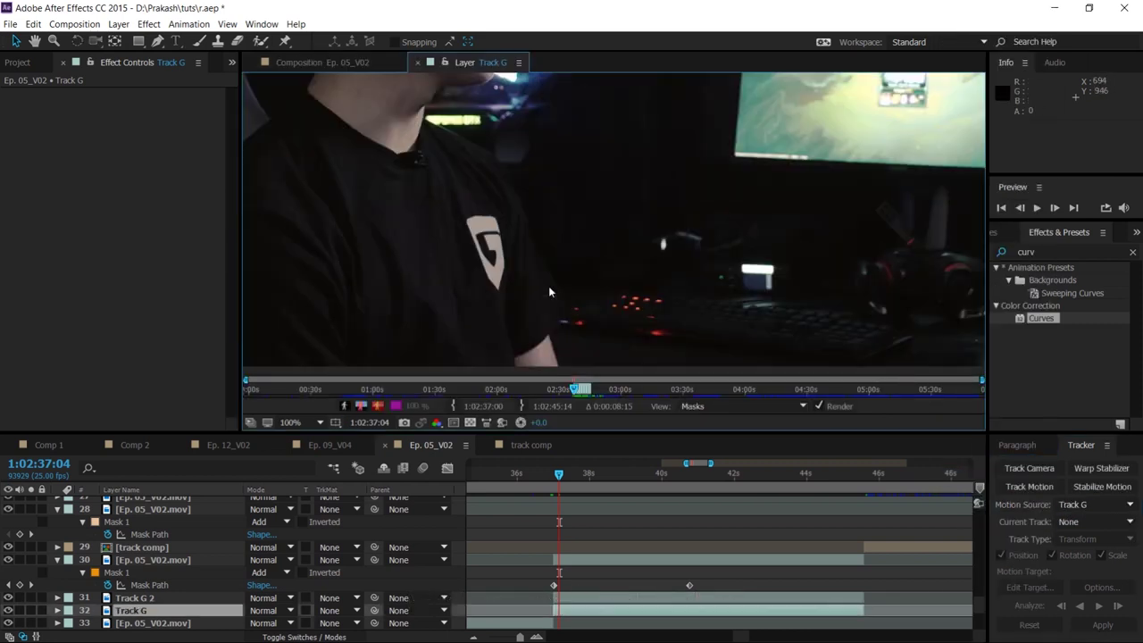
pyautogui.click(1067, 522)
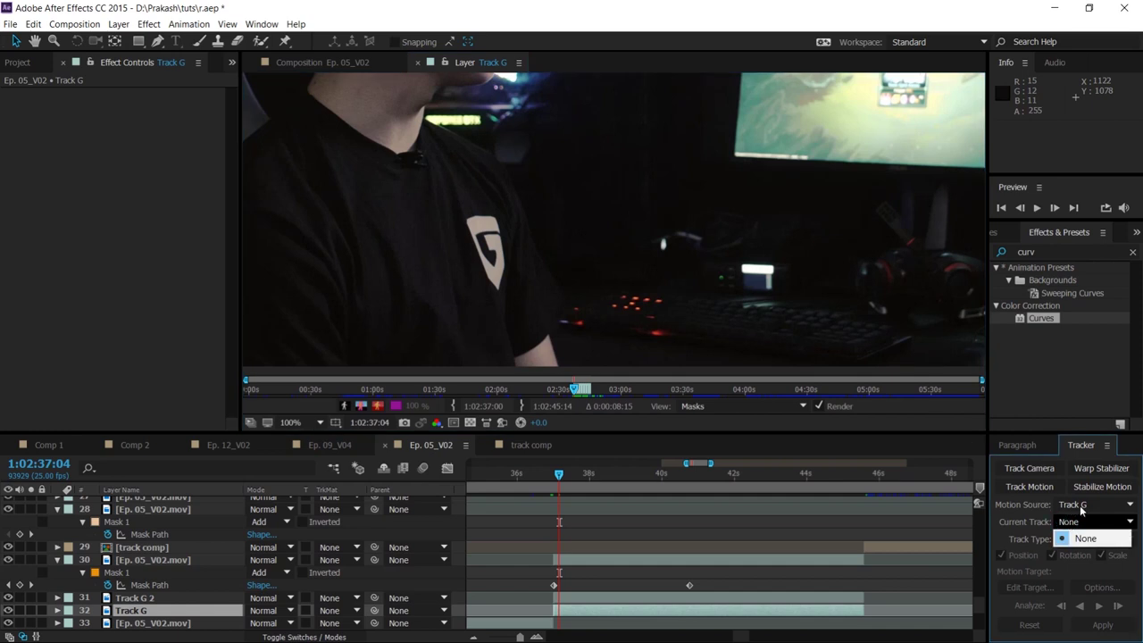
pyautogui.click(1027, 490)
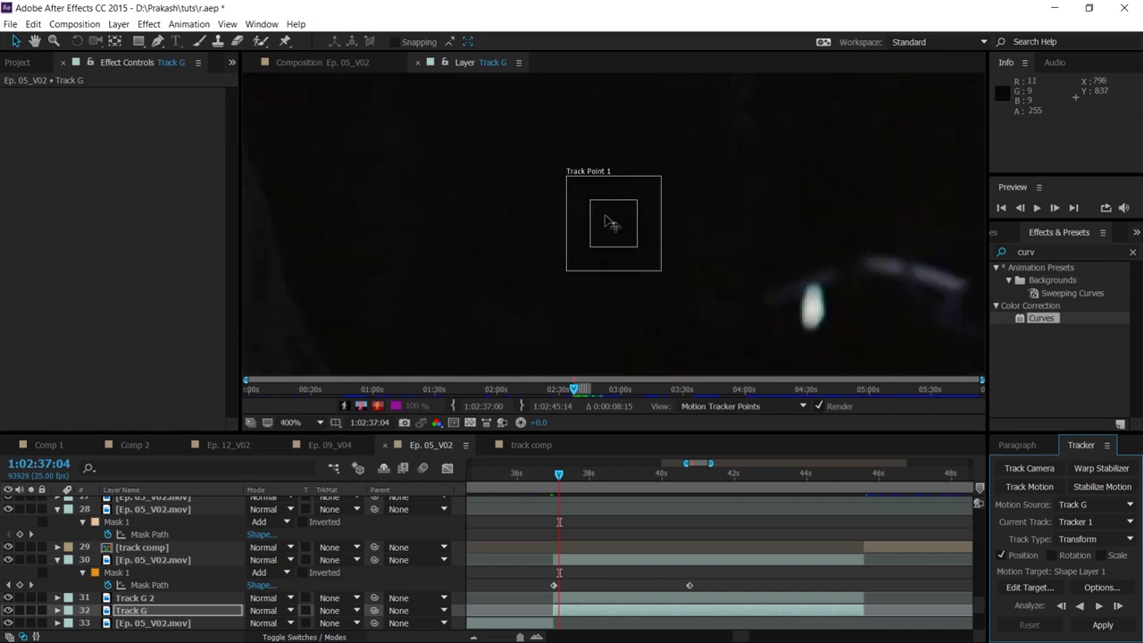
# Enable rotation tracking and place Track Point 2 on the G logo's lower tip
pyautogui.scroll(2, 625, 254)
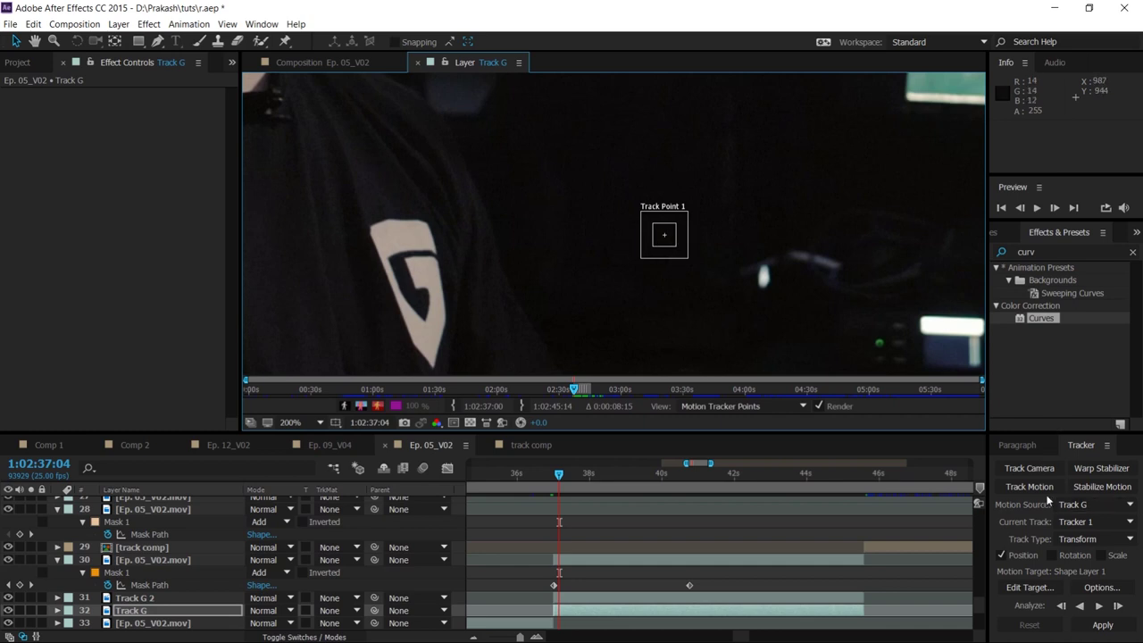
pyautogui.click(1072, 555)
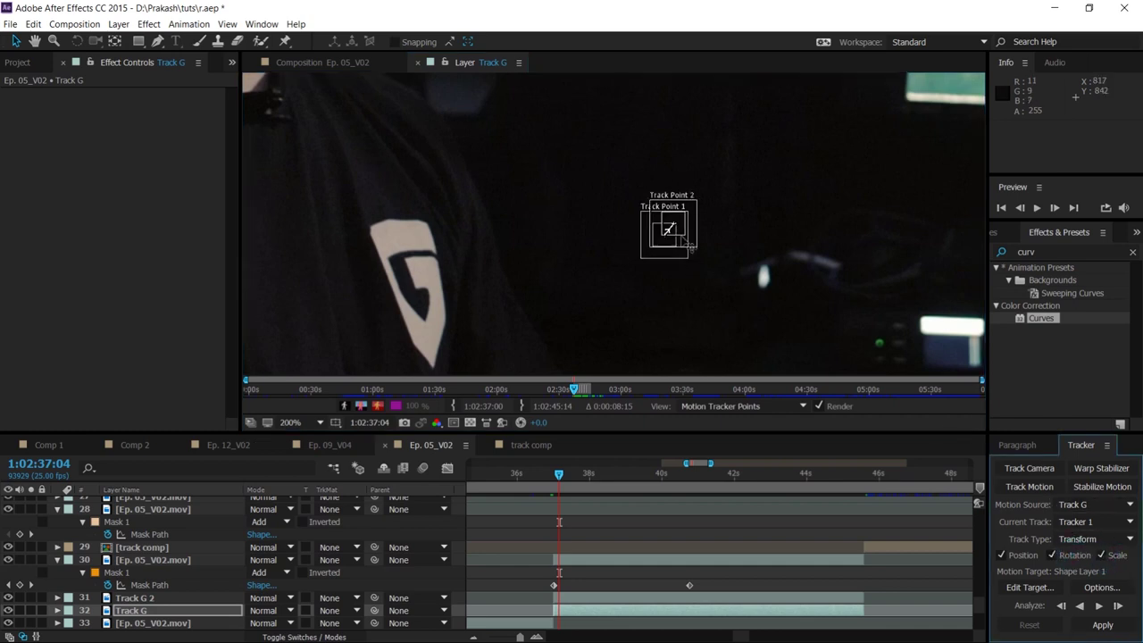
pyautogui.moveTo(687, 234)
pyautogui.mouseDown()
pyautogui.moveTo(447, 375)
pyautogui.moveTo(444, 273)
pyautogui.mouseUp()
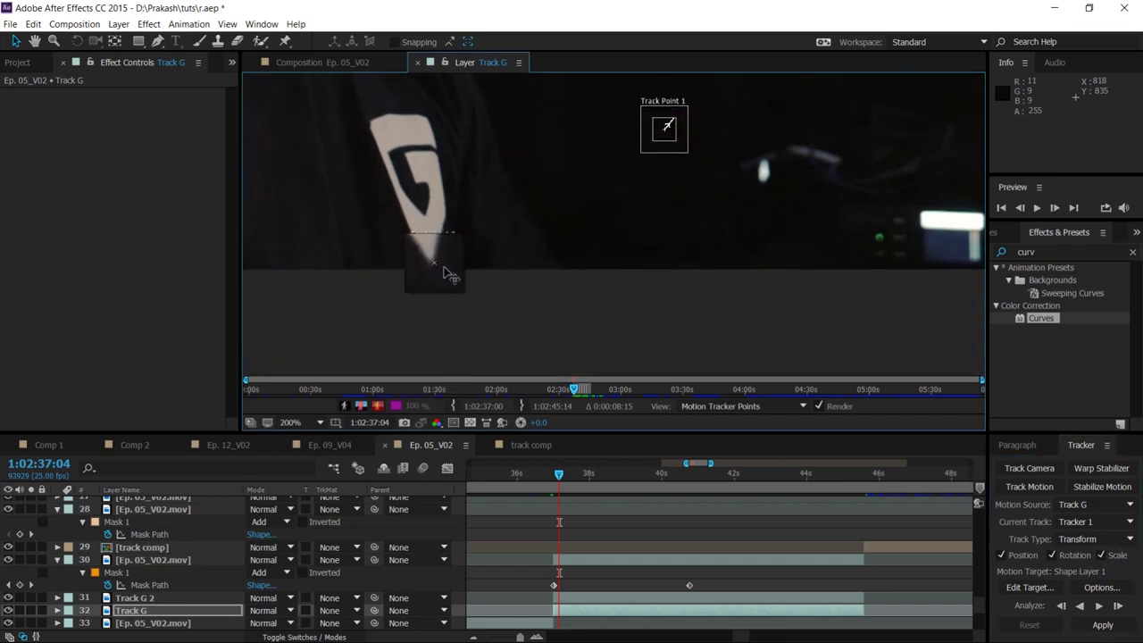
pyautogui.press('.')
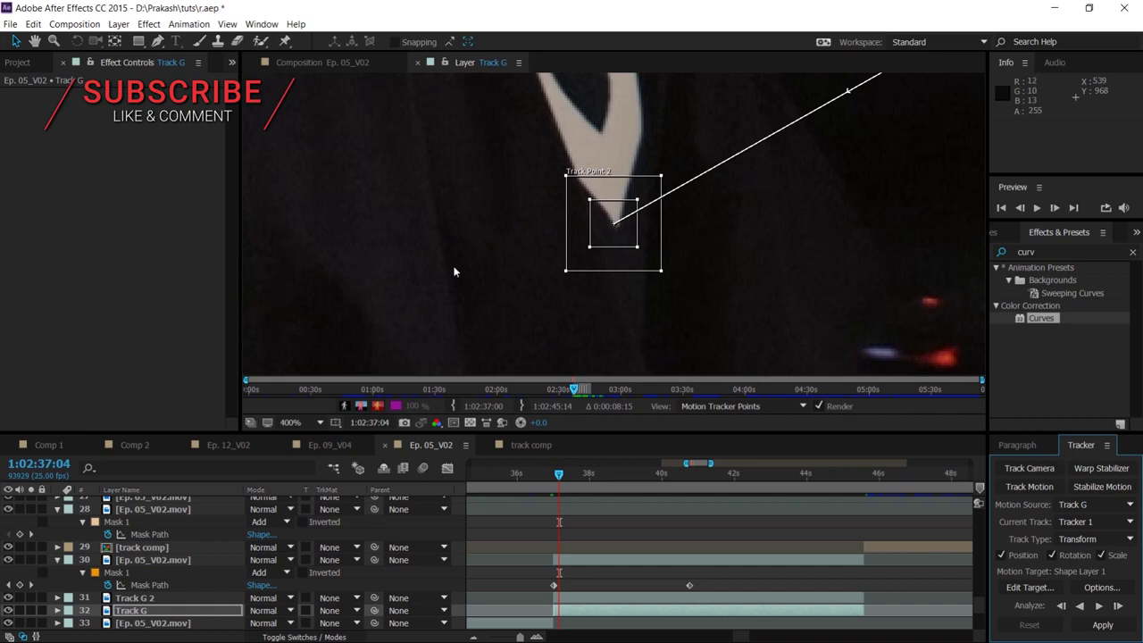
pyautogui.press('.')
pyautogui.moveTo(640, 256); pyautogui.dragTo(642, 258)
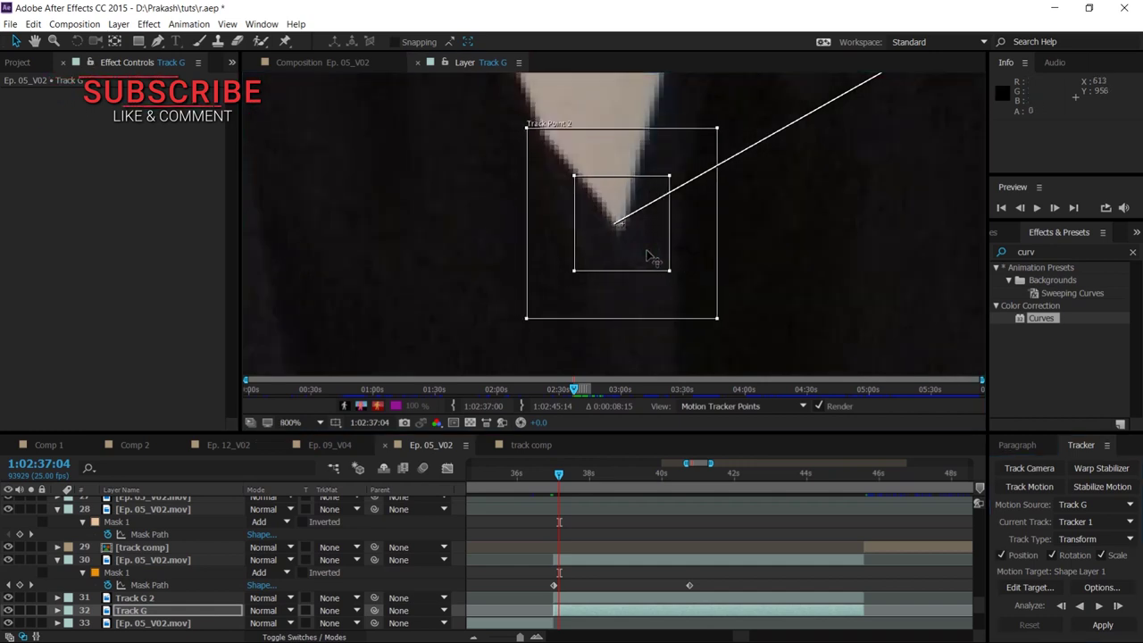
pyautogui.press(',')
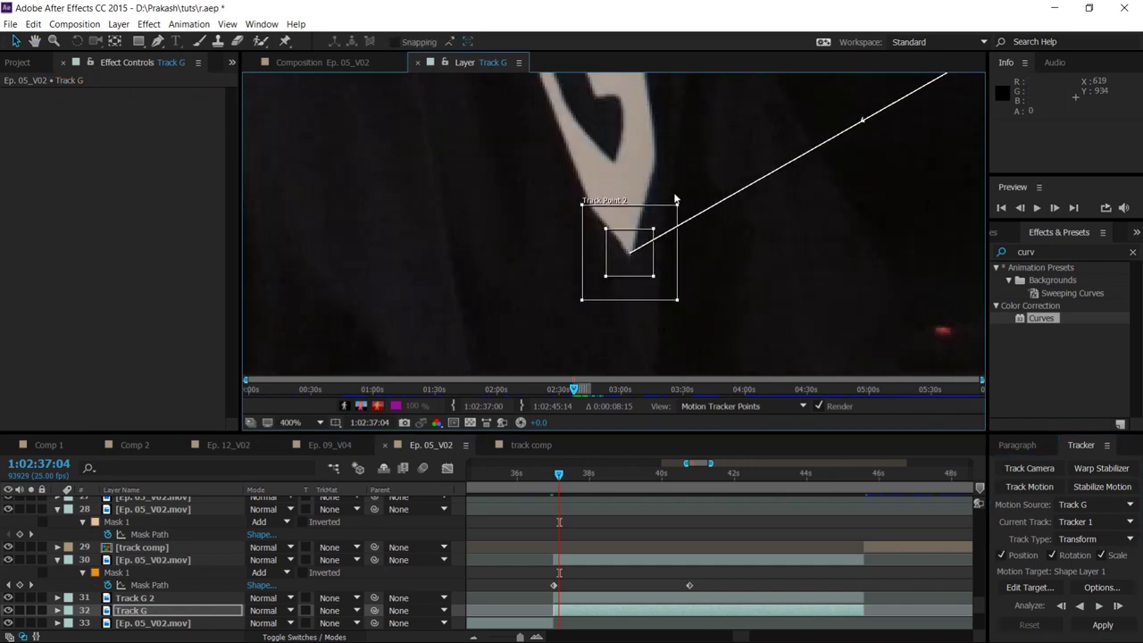
pyautogui.press(',')
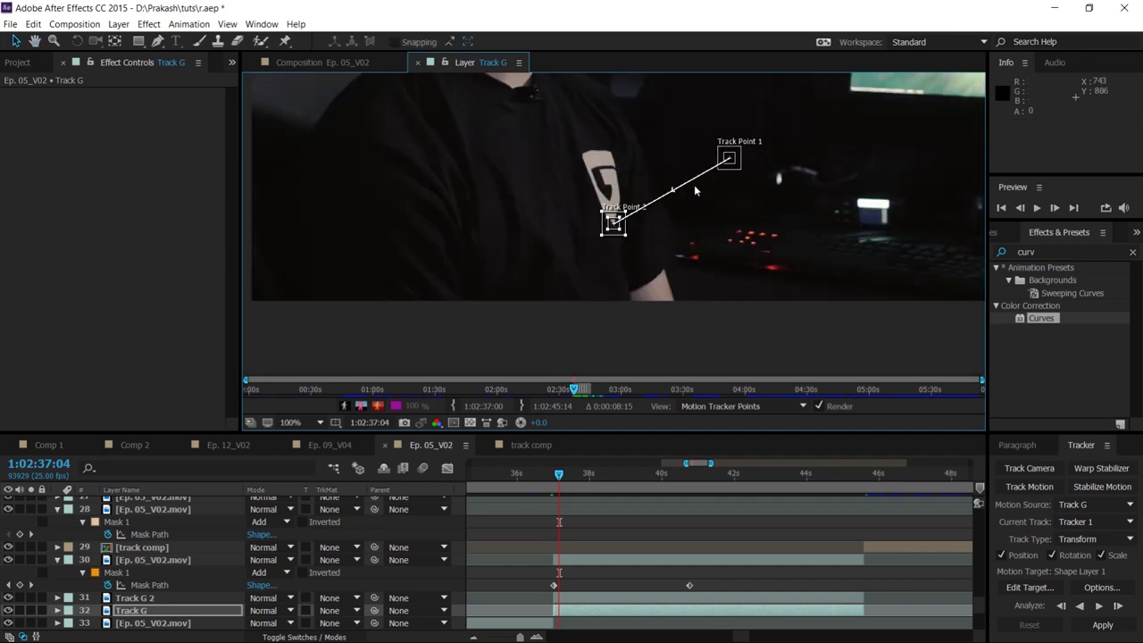
# Place Track Point 1 on the G logo's top corner
pyautogui.moveTo(766, 167); pyautogui.dragTo(715, 223)
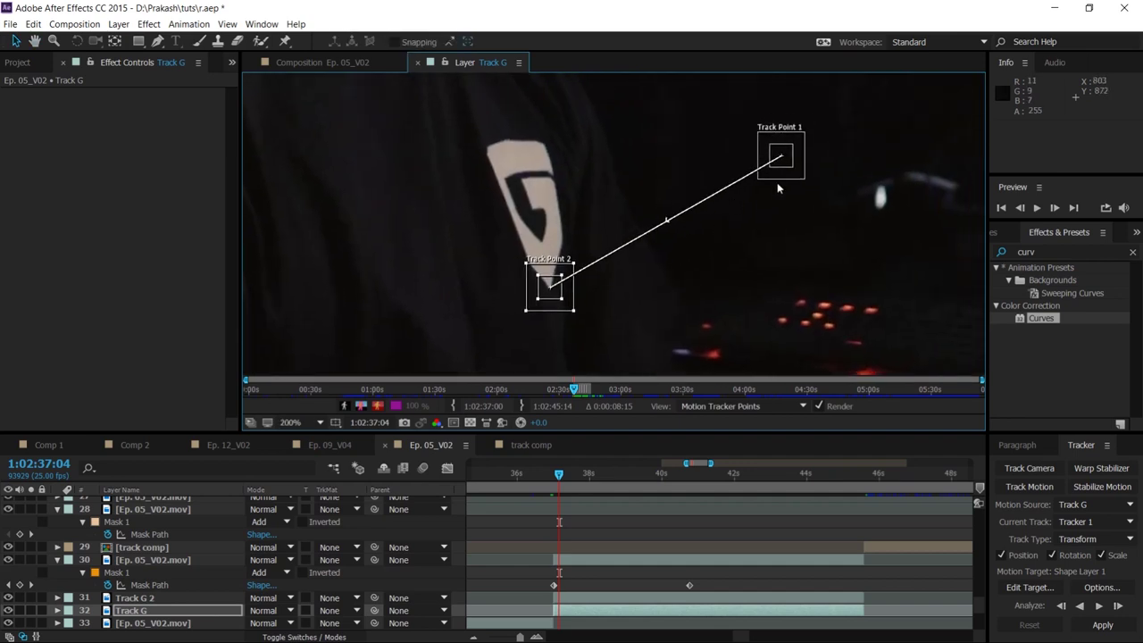
pyautogui.moveTo(791, 161); pyautogui.dragTo(553, 156)
pyautogui.press('.')
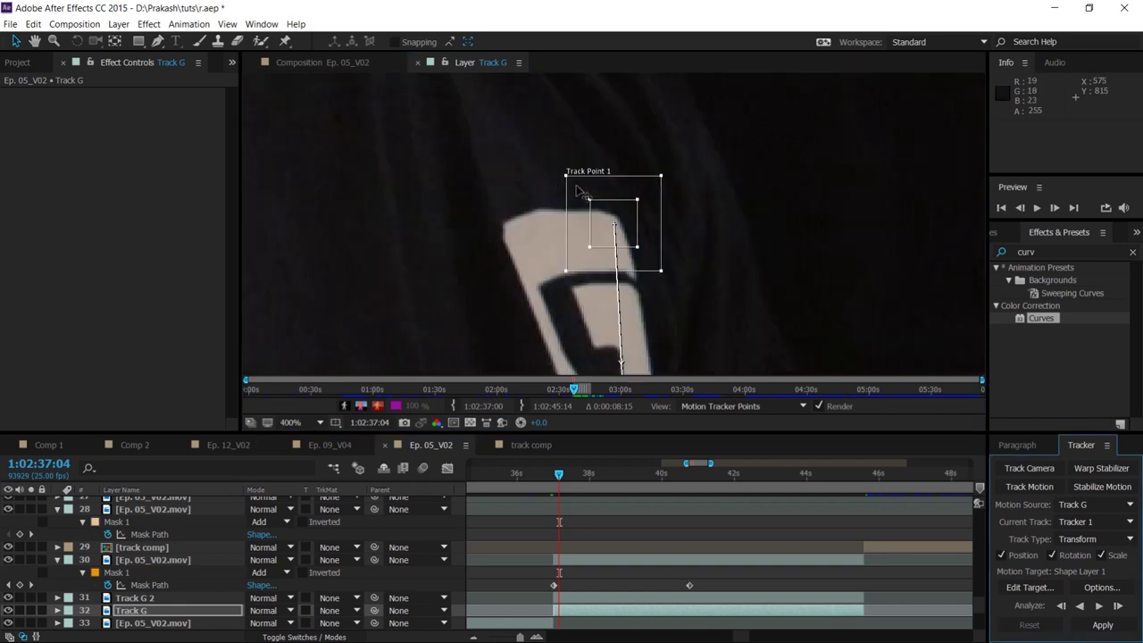
pyautogui.press('.')
pyautogui.moveTo(639, 255)
pyautogui.mouseDown()
pyautogui.moveTo(634, 240)
pyautogui.moveTo(500, 259)
pyautogui.moveTo(661, 233)
pyautogui.mouseUp()
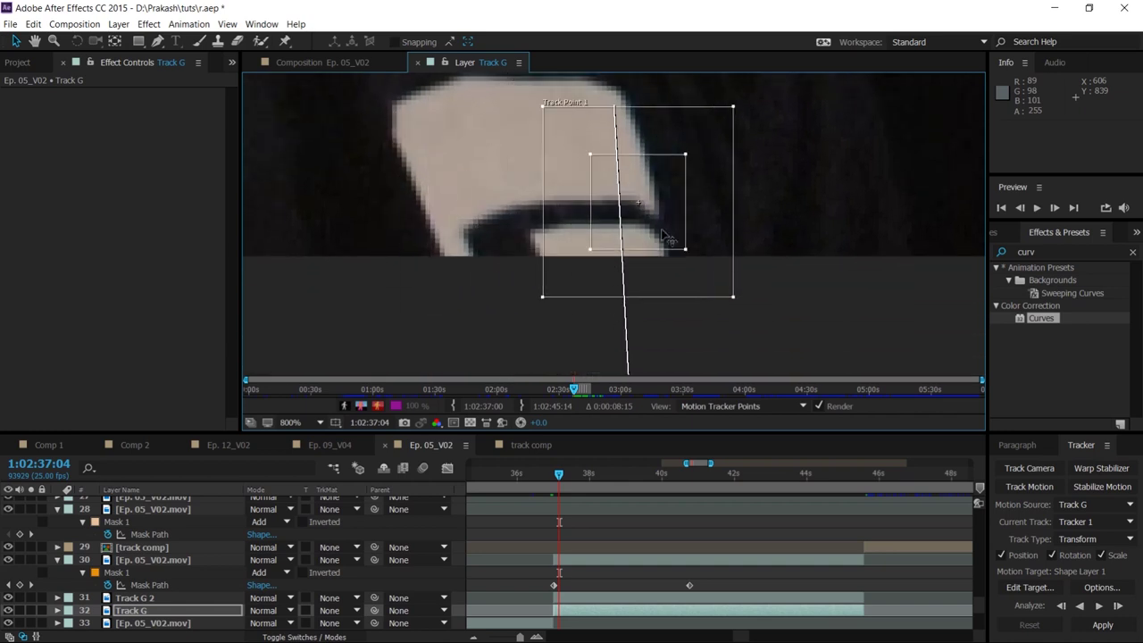
pyautogui.press(',')
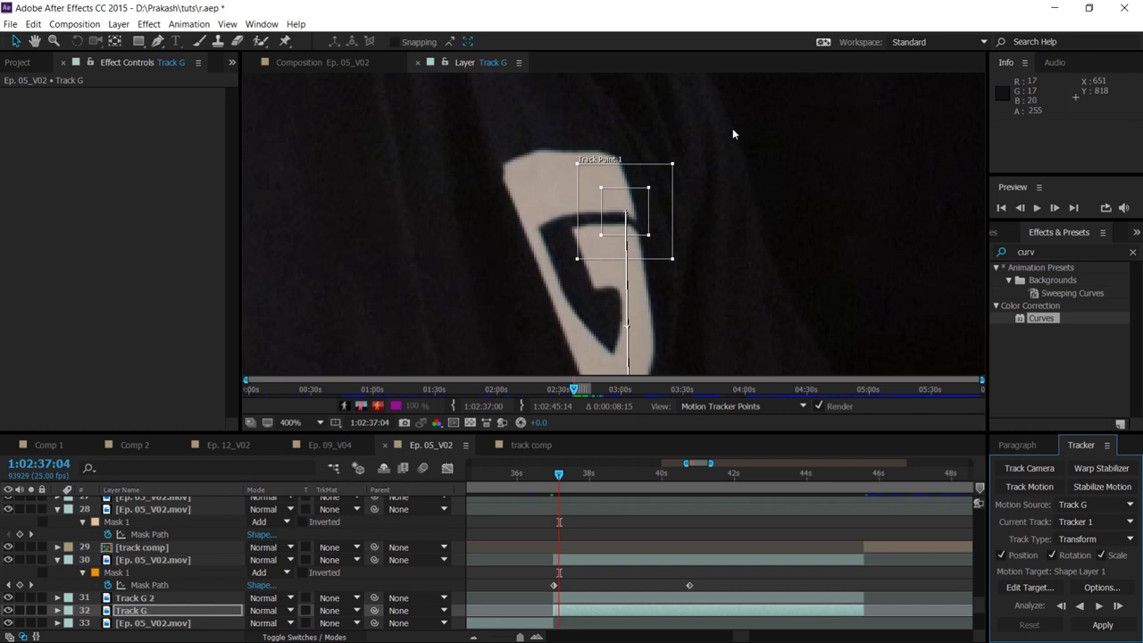
pyautogui.press(',')
pyautogui.press(',')
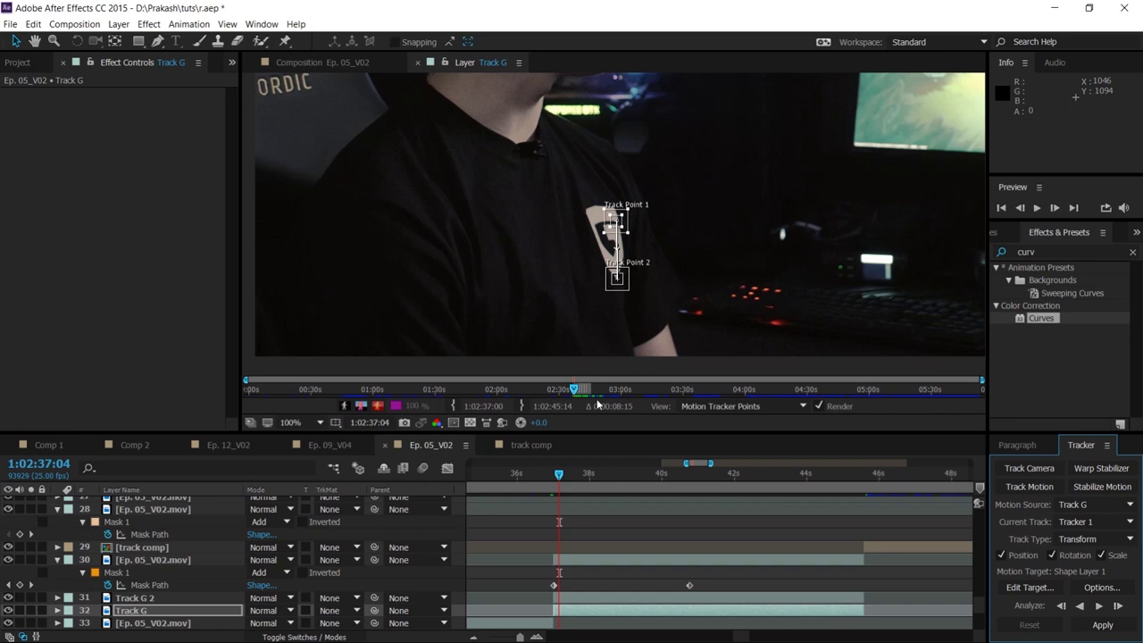
# Step to frame 1:02:37:00 and zoom into the footage
pyautogui.click(657, 326)
pyautogui.press('pageup')
pyautogui.press('pageup')
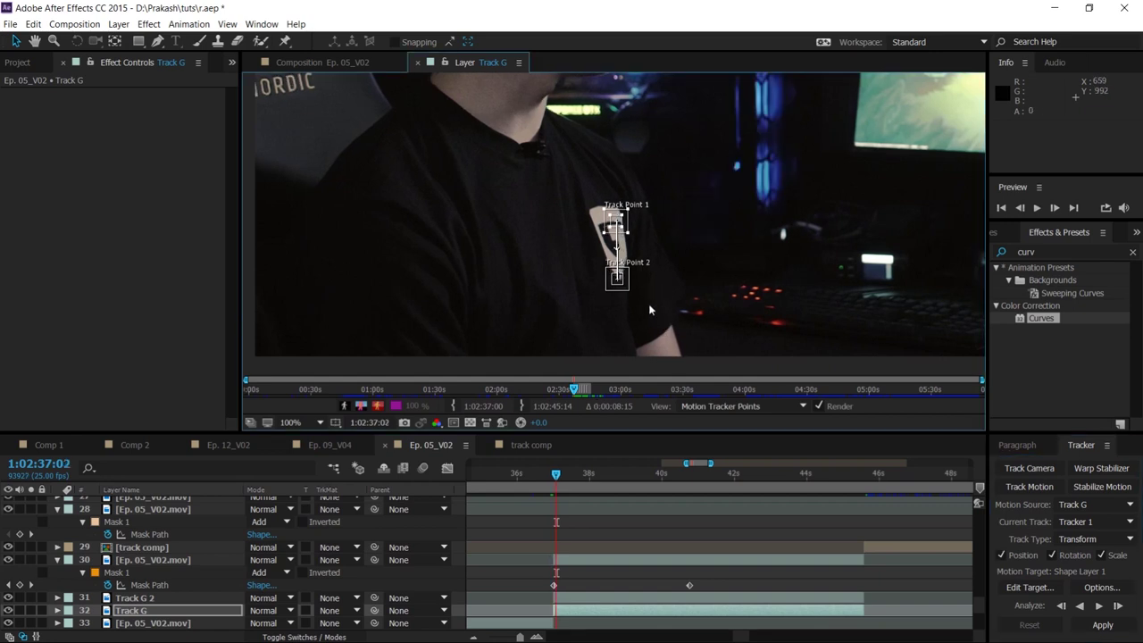
pyautogui.press('pageup')
pyautogui.press('pageup')
pyautogui.press('pagedown')
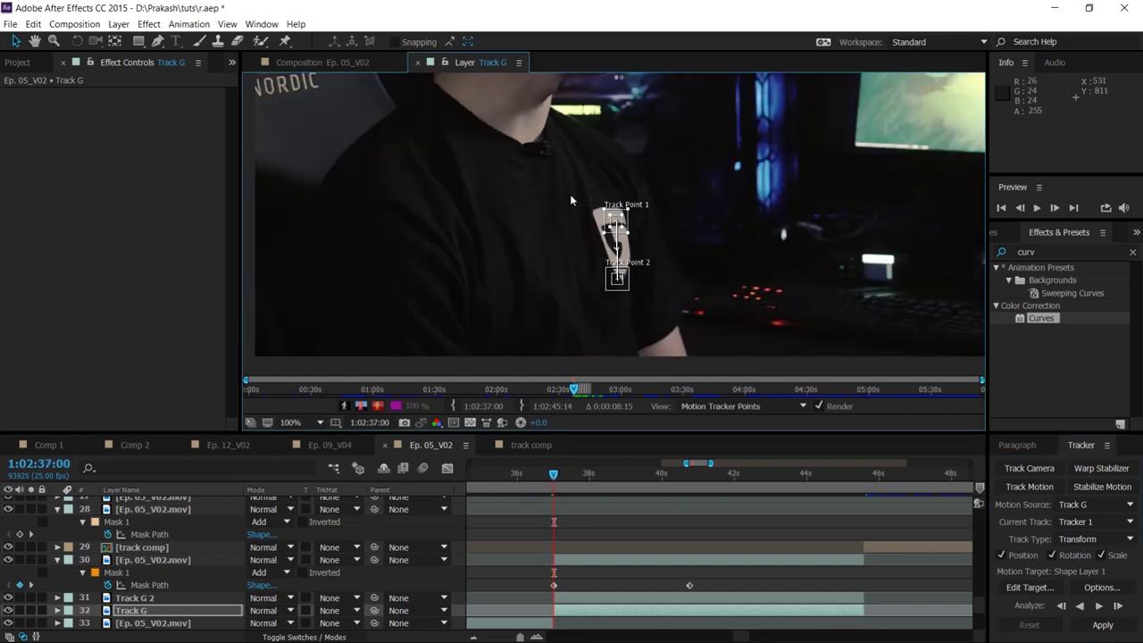
pyautogui.scroll(6, 614, 222)
# Refine the feature boxes of Track Point 1 and Track Point 2 on the G logo
pyautogui.moveTo(761, 326)
pyautogui.mouseDown()
pyautogui.moveTo(722, 311)
pyautogui.moveTo(783, 310)
pyautogui.mouseUp()
pyautogui.scroll(-1, 770, 215)
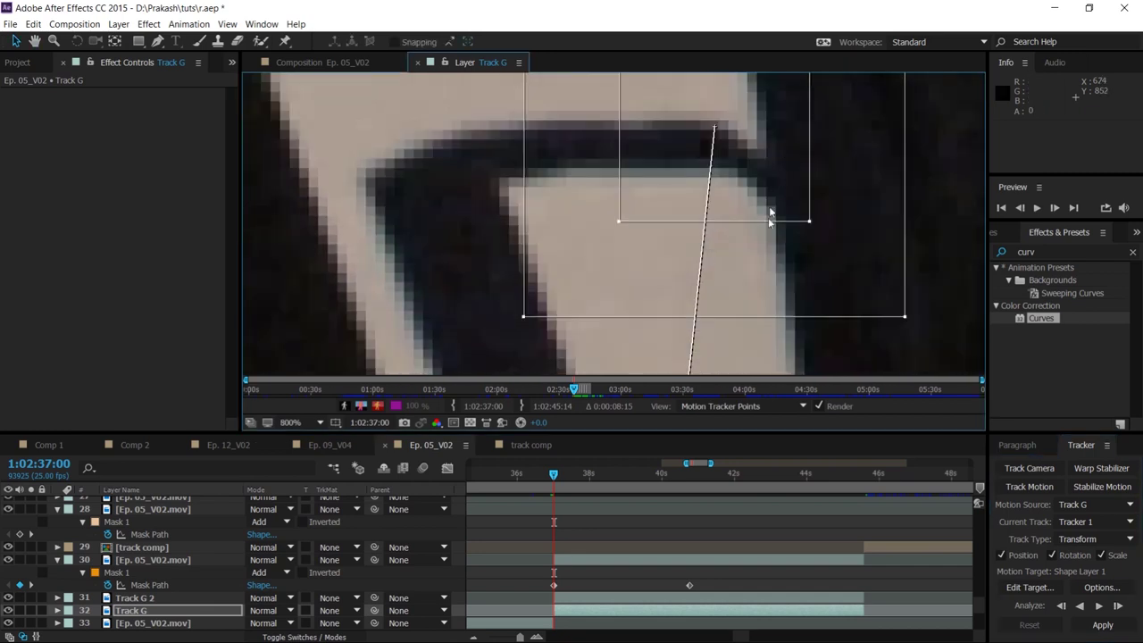
pyautogui.moveTo(770, 215); pyautogui.dragTo(659, 286)
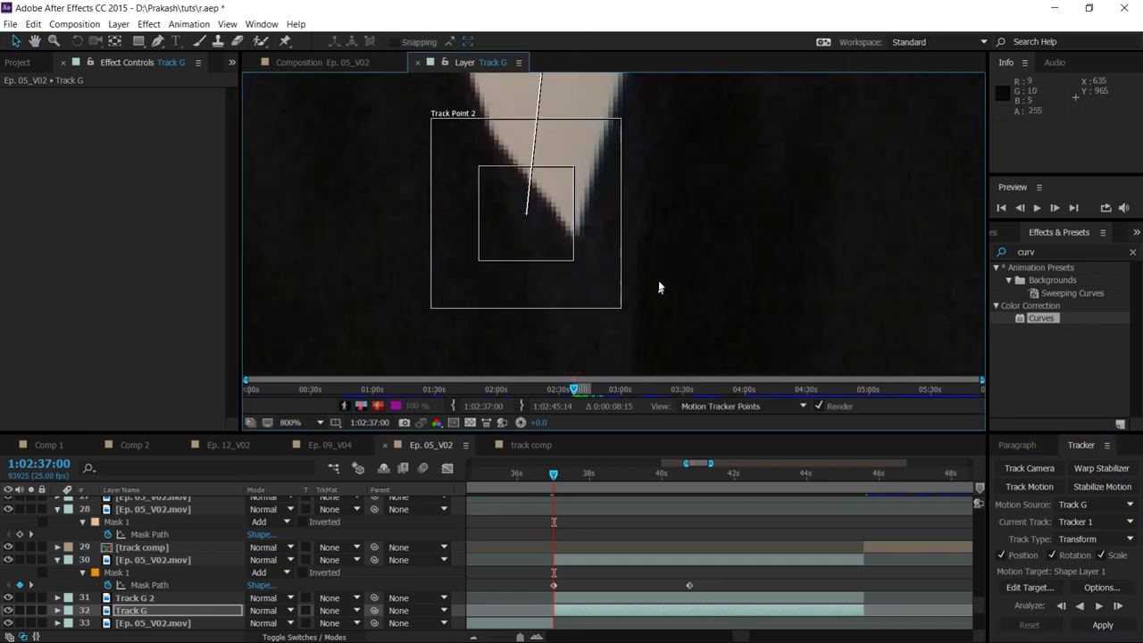
pyautogui.moveTo(565, 261); pyautogui.dragTo(601, 268)
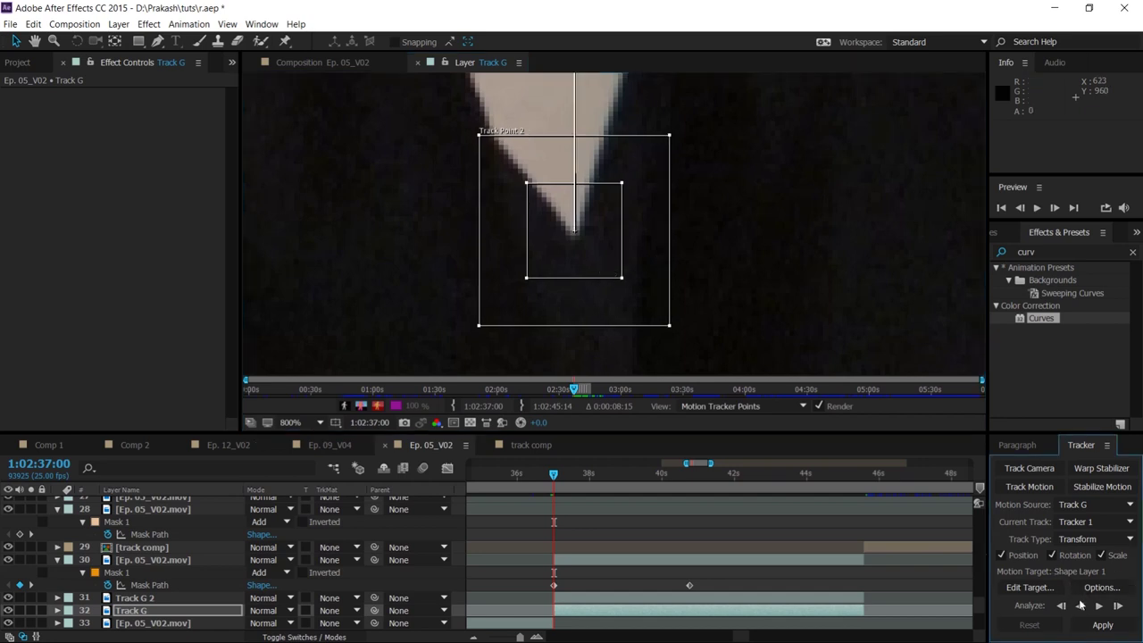
pyautogui.press(',')
pyautogui.press(',')
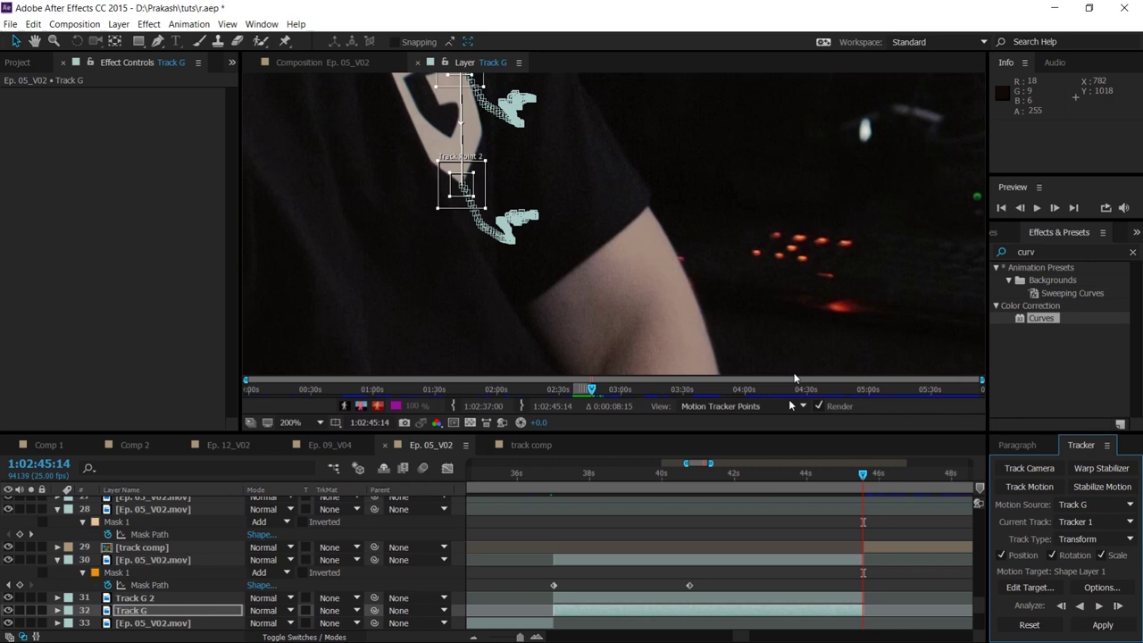
# Scrub back to 1:02:37:24 and zoom in, then out to 100%, to inspect the track paths
pyautogui.moveTo(800, 475)
pyautogui.mouseDown()
pyautogui.moveTo(571, 482)
pyautogui.moveTo(706, 474)
pyautogui.mouseUp()
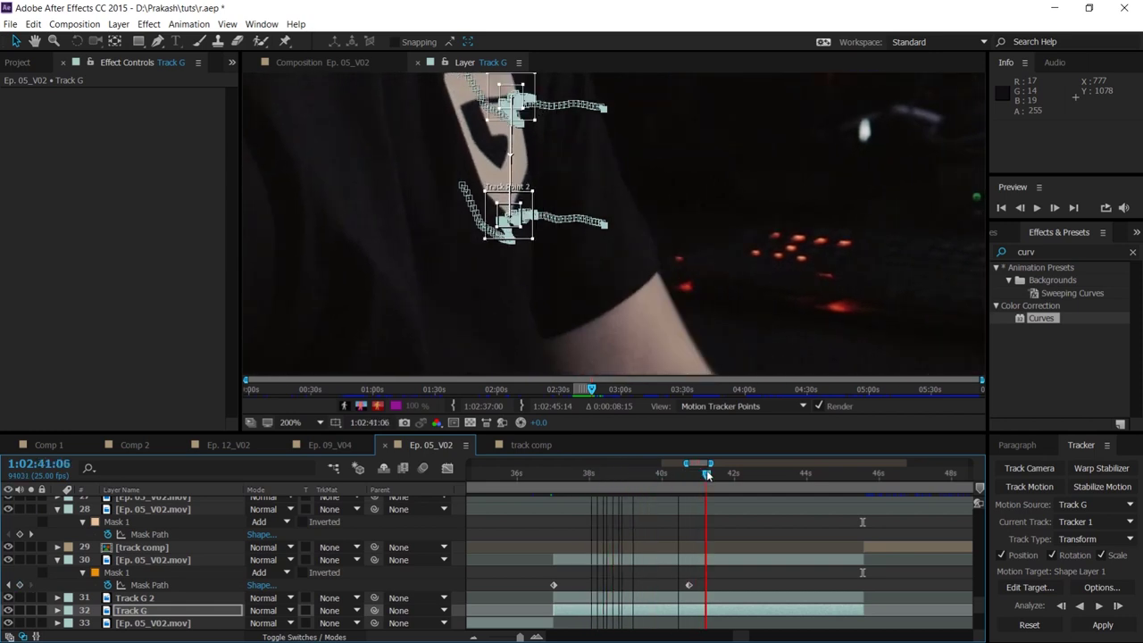
pyautogui.scroll(2, 510, 116)
pyautogui.scroll(2, 646, 327)
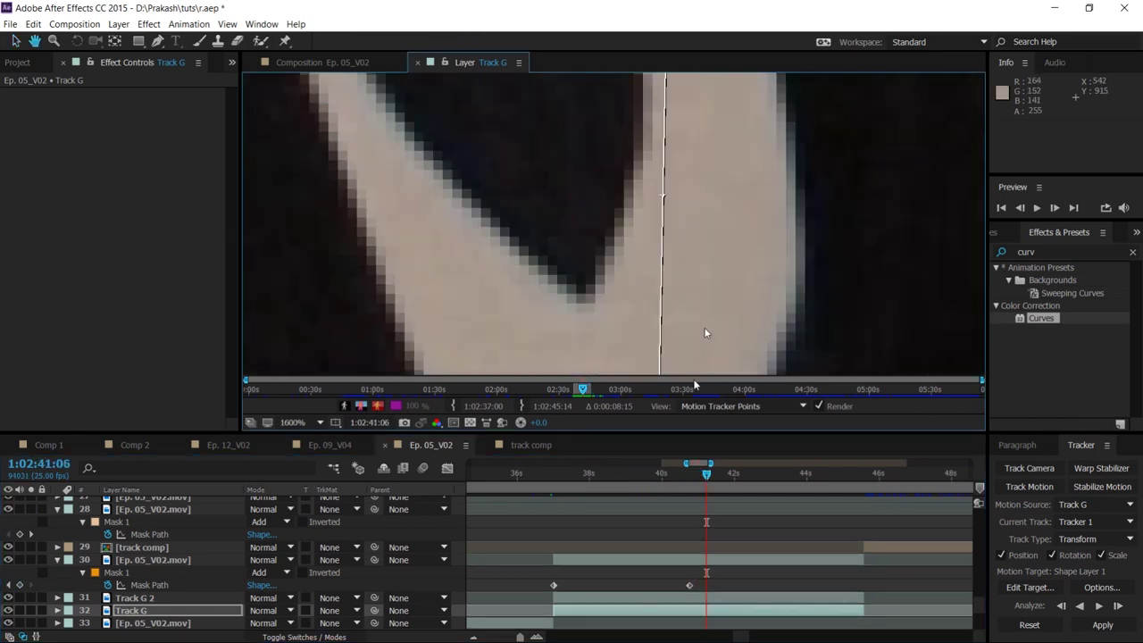
pyautogui.scroll(-2, 706, 332)
pyautogui.scroll(-1, 745, 284)
pyautogui.scroll(-1, 740, 342)
pyautogui.scroll(-1, 695, 242)
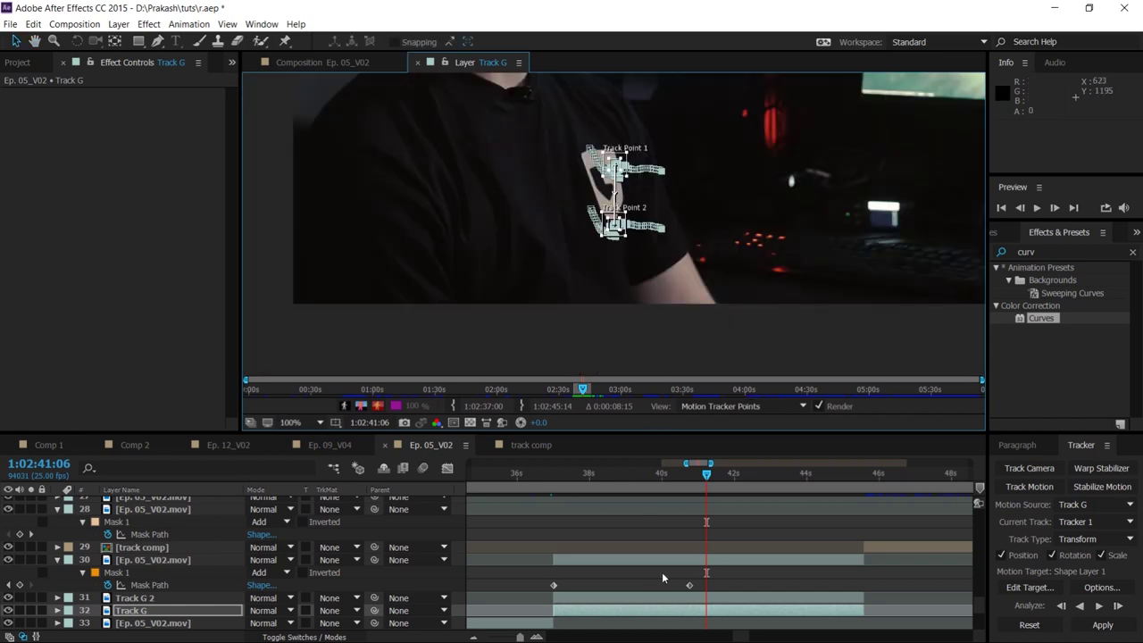
pyautogui.scroll(-2, 678, 582)
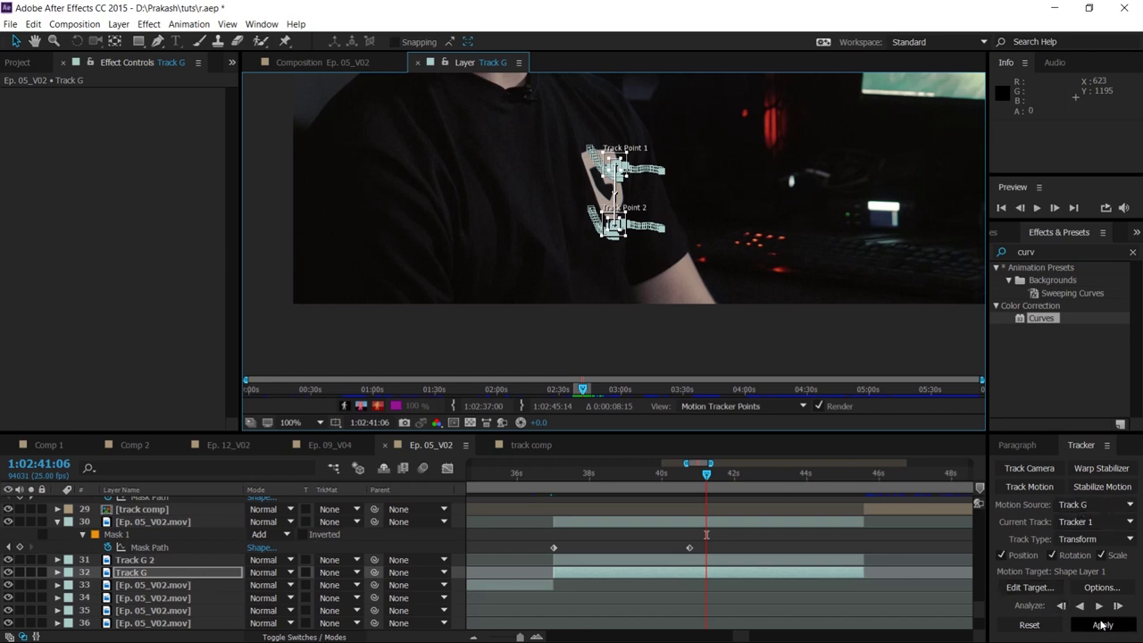
# Apply Tracker 1 to Shape Layer 1 in X and Y, then select Shape Layer 1 in the timeline
pyautogui.click(1102, 625)
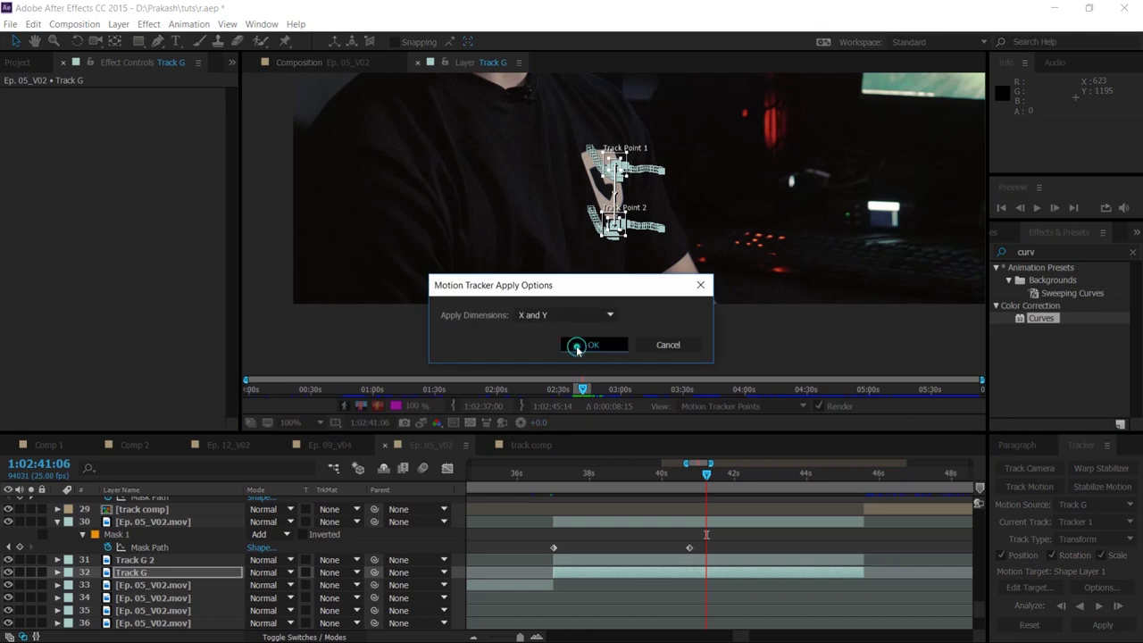
pyautogui.click(591, 344)
pyautogui.scroll(2, 591, 294)
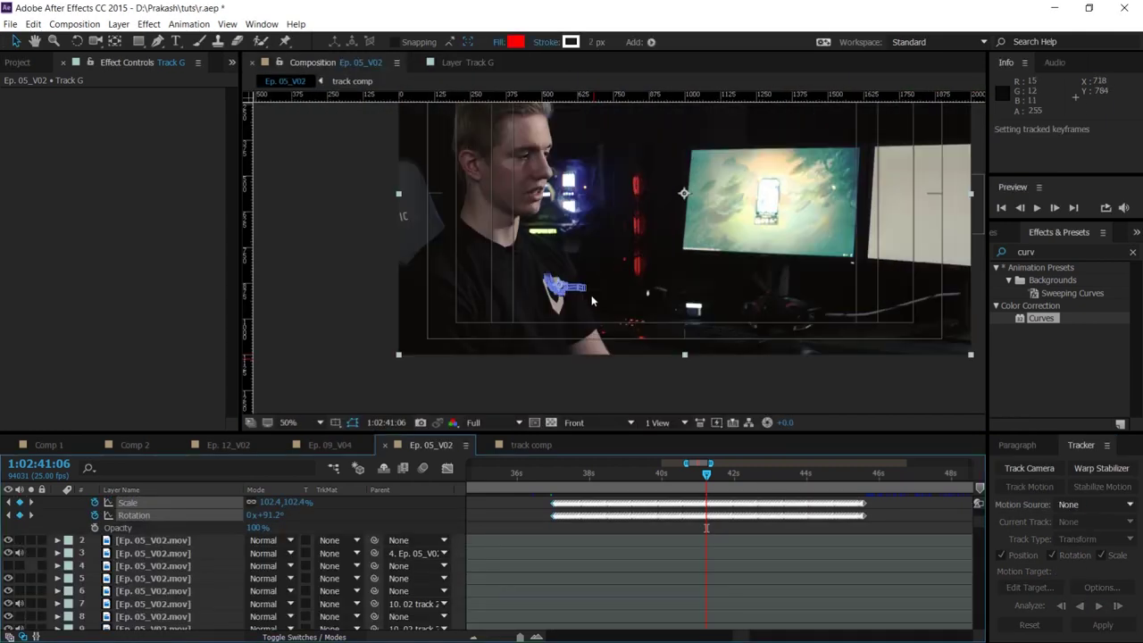
pyautogui.scroll(2, 566, 310)
pyautogui.scroll(2, 497, 328)
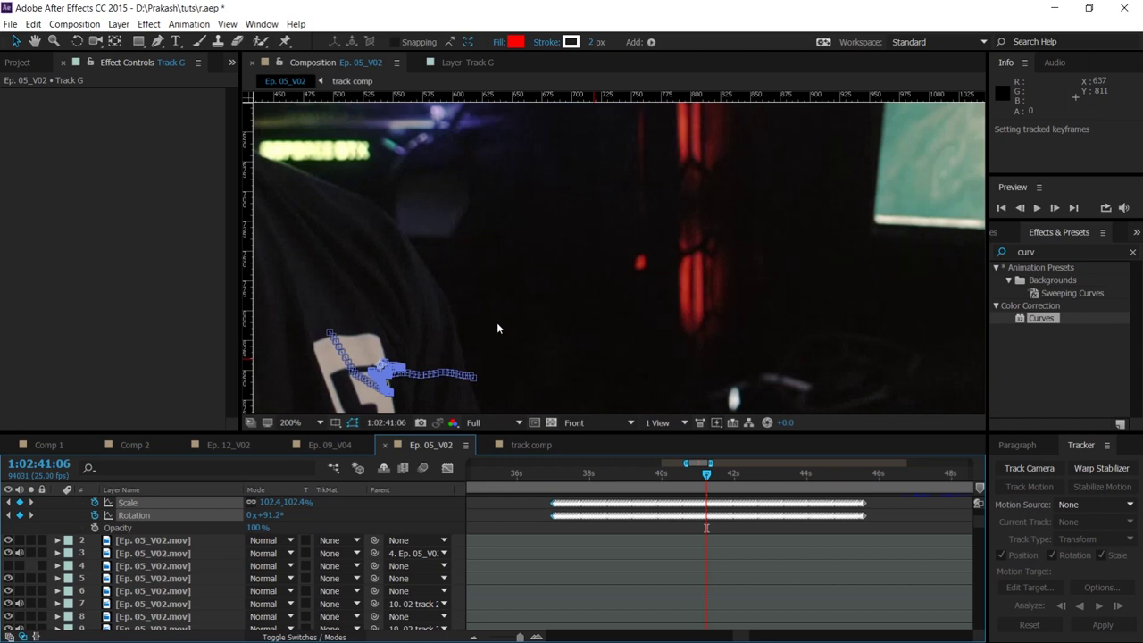
pyautogui.scroll(-2, 498, 328)
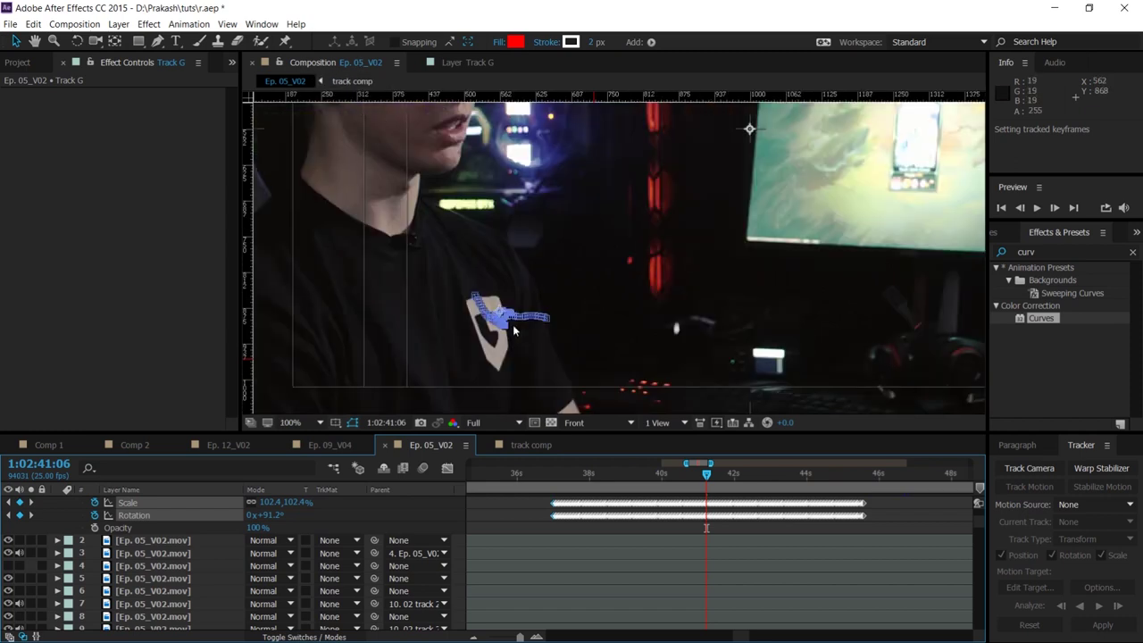
pyautogui.scroll(2, 215, 568)
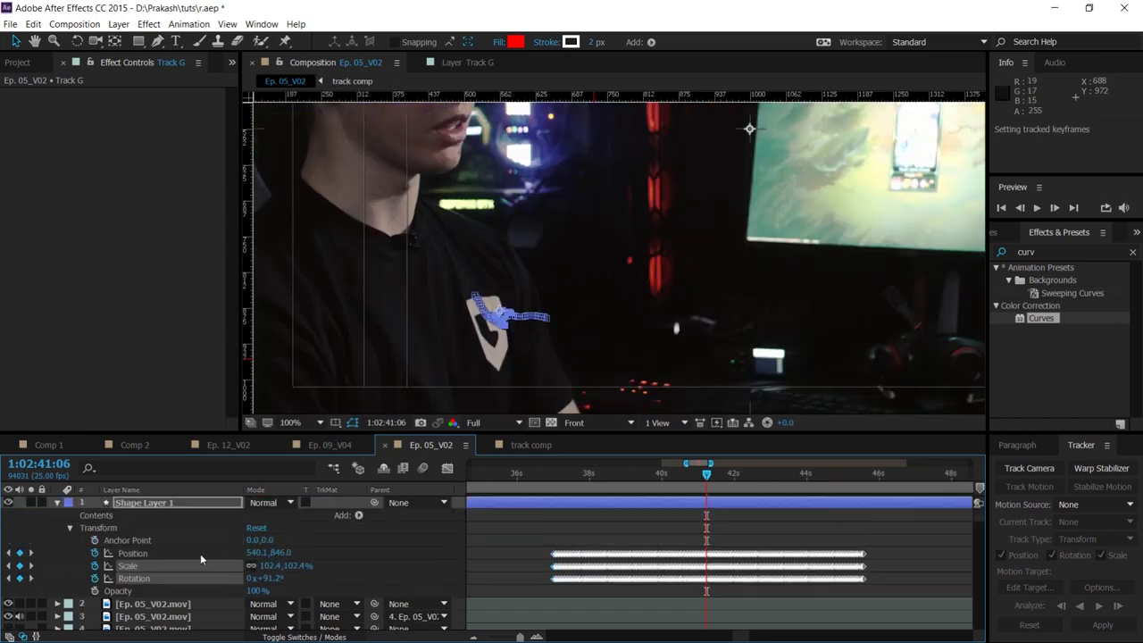
pyautogui.click(157, 505)
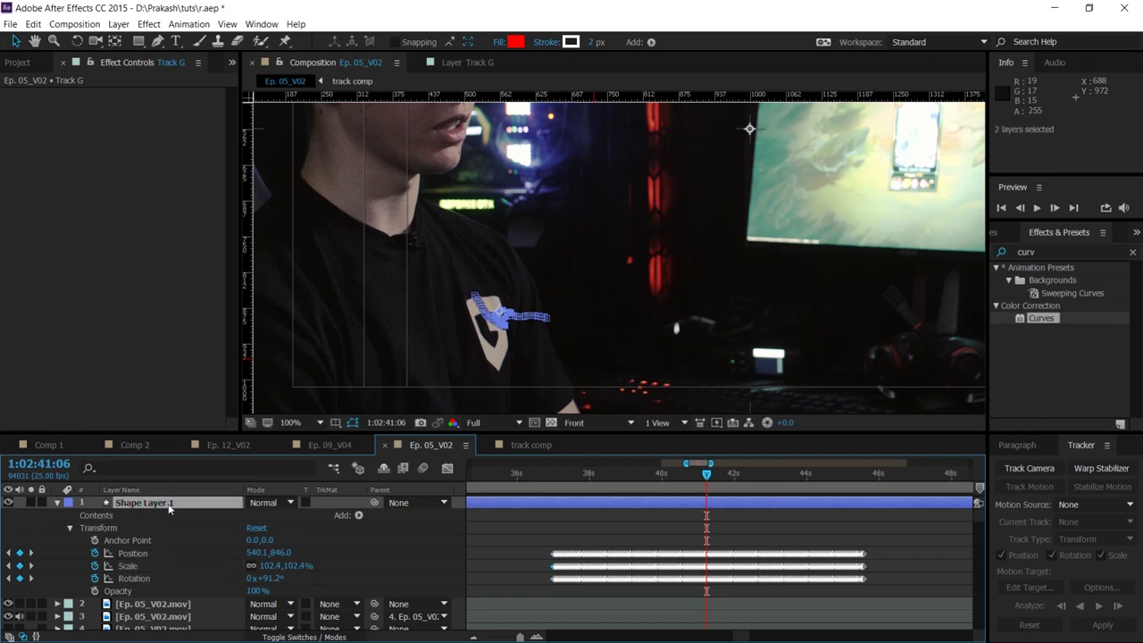
pyautogui.click(57, 504)
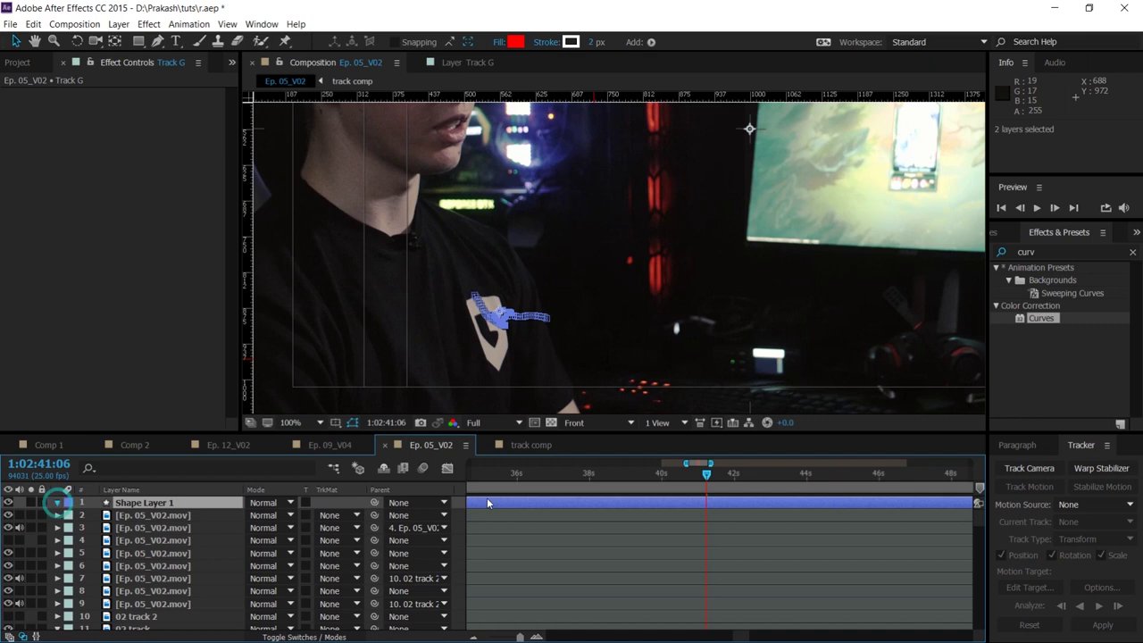
# Trim Shape Layer 1 to run from 1:02:37:00 to 1:02:45:14
pyautogui.click(57, 502)
pyautogui.click(540, 473)
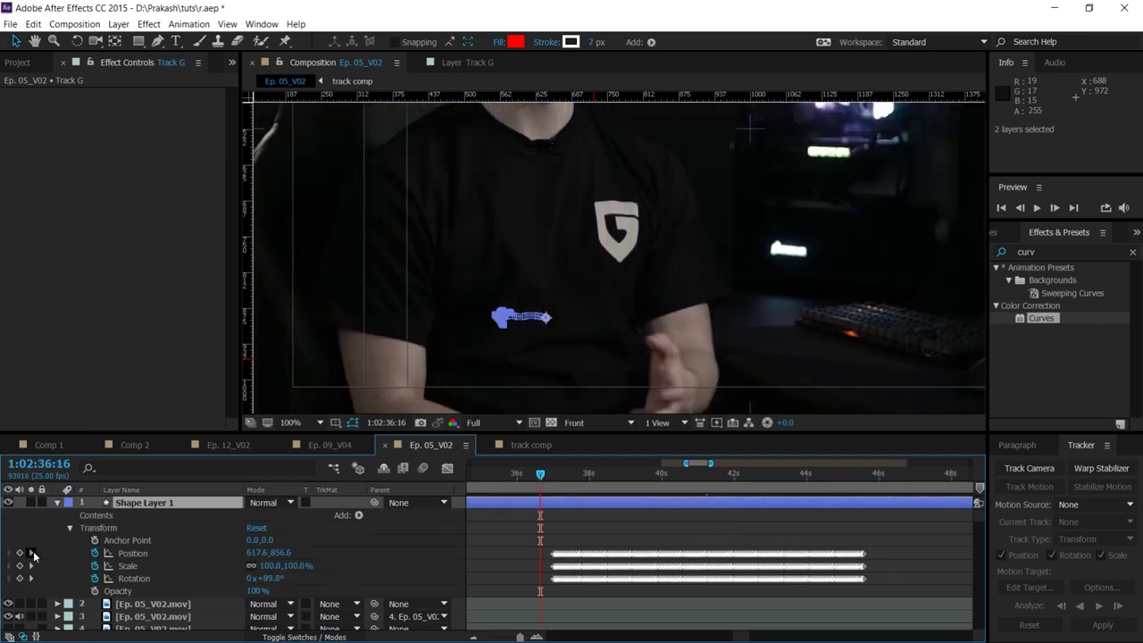
pyautogui.press('k')
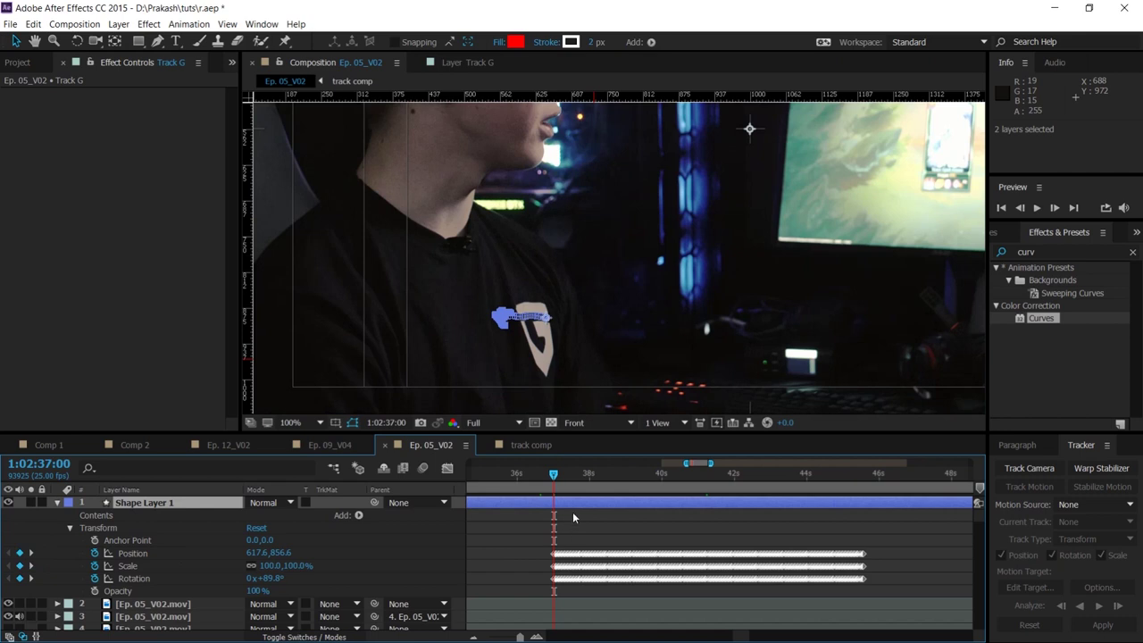
pyautogui.hotkey('alt', '[')
pyautogui.click(891, 480)
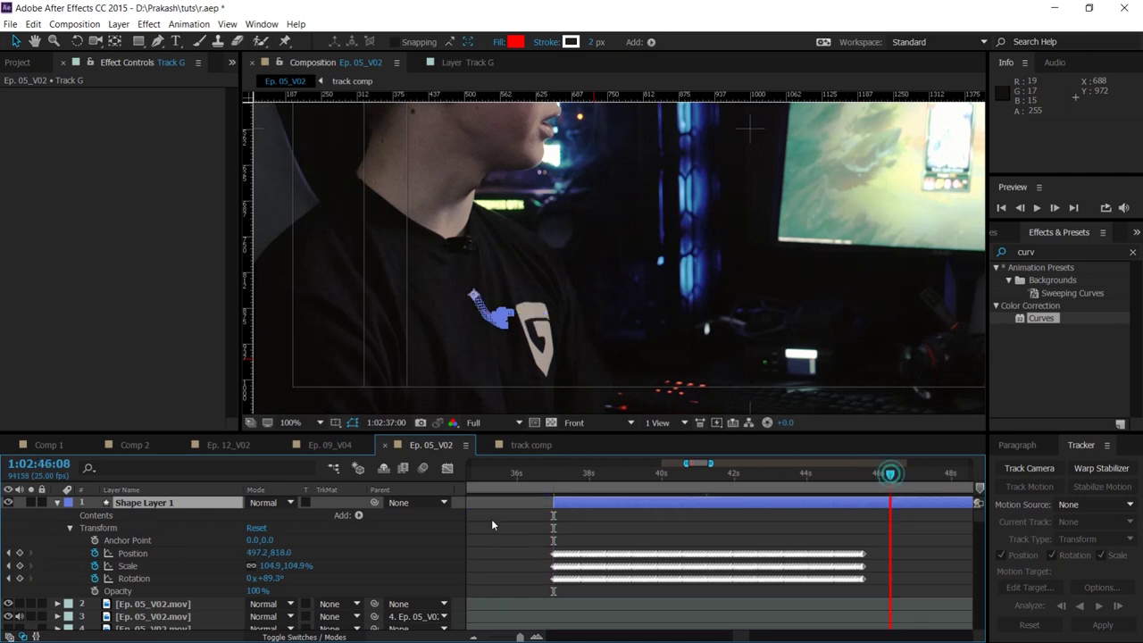
pyautogui.click(9, 554)
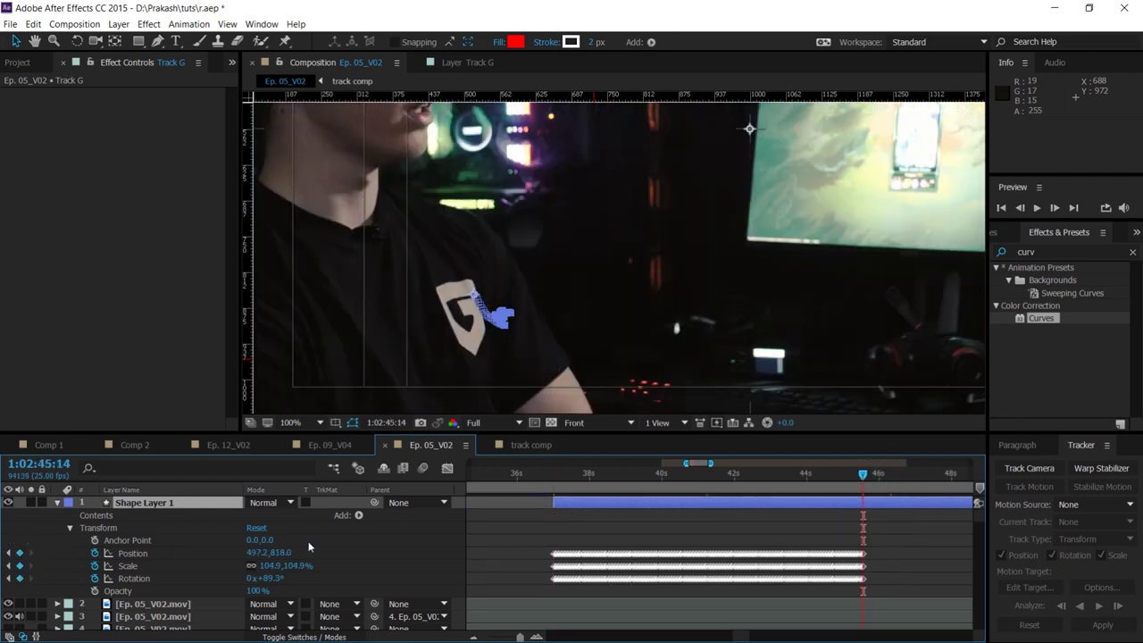
pyautogui.hotkey('alt', ']')
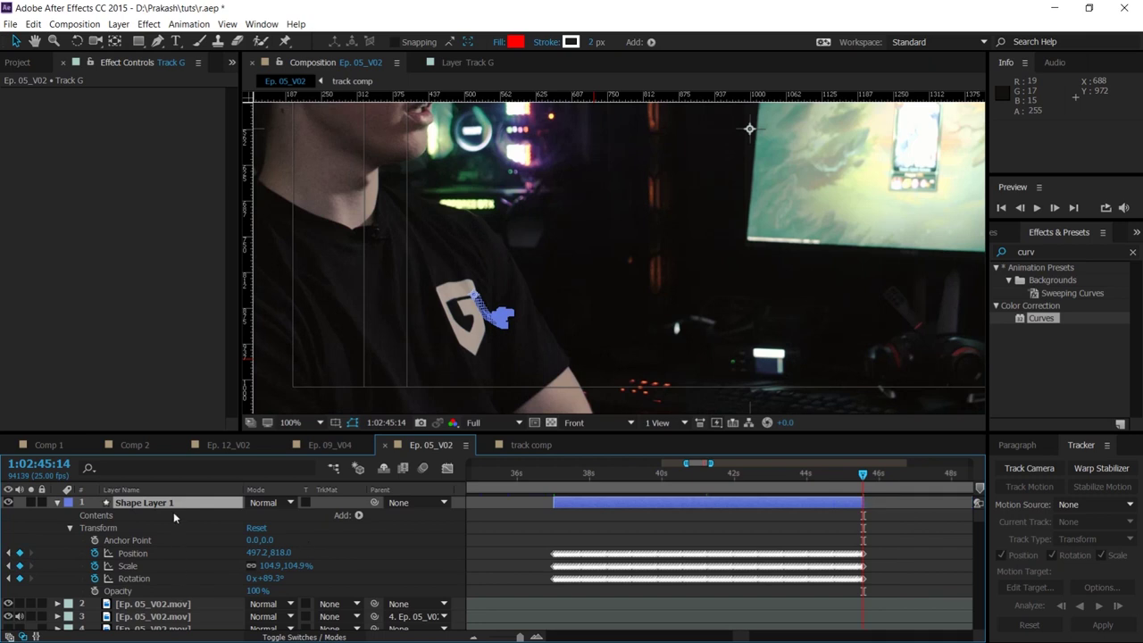
# Move Shape Layer 1 down above Track G, collapse the layers, and select Track G 2
pyautogui.moveTo(167, 502)
pyautogui.mouseDown()
pyautogui.moveTo(181, 633)
pyautogui.moveTo(178, 572)
pyautogui.mouseUp()
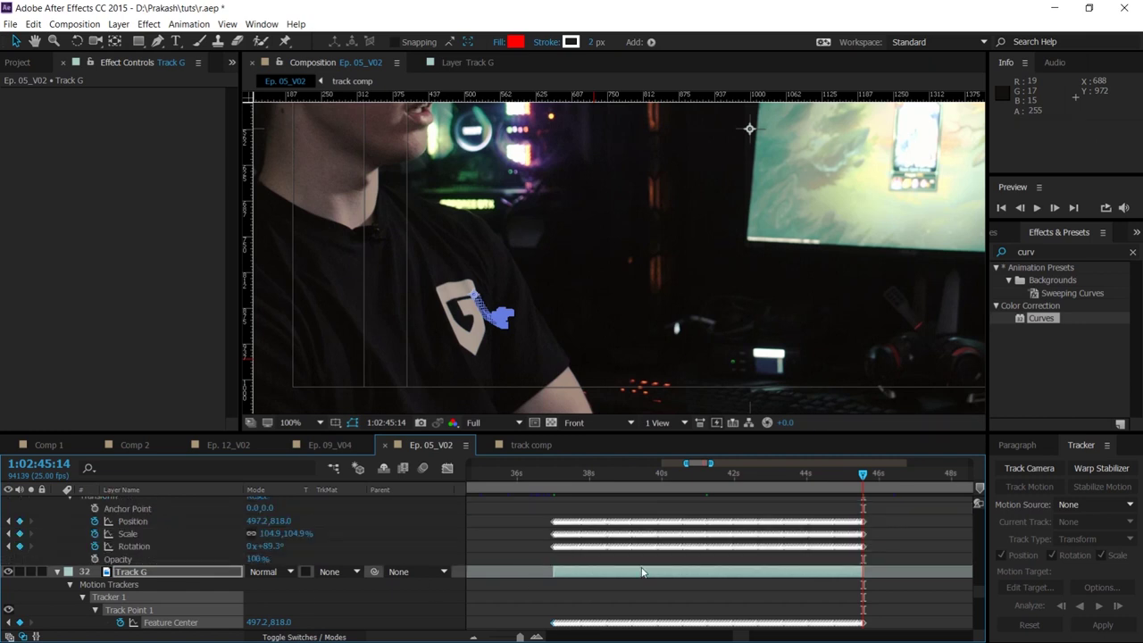
pyautogui.scroll(1, 57, 579)
pyautogui.click(58, 610)
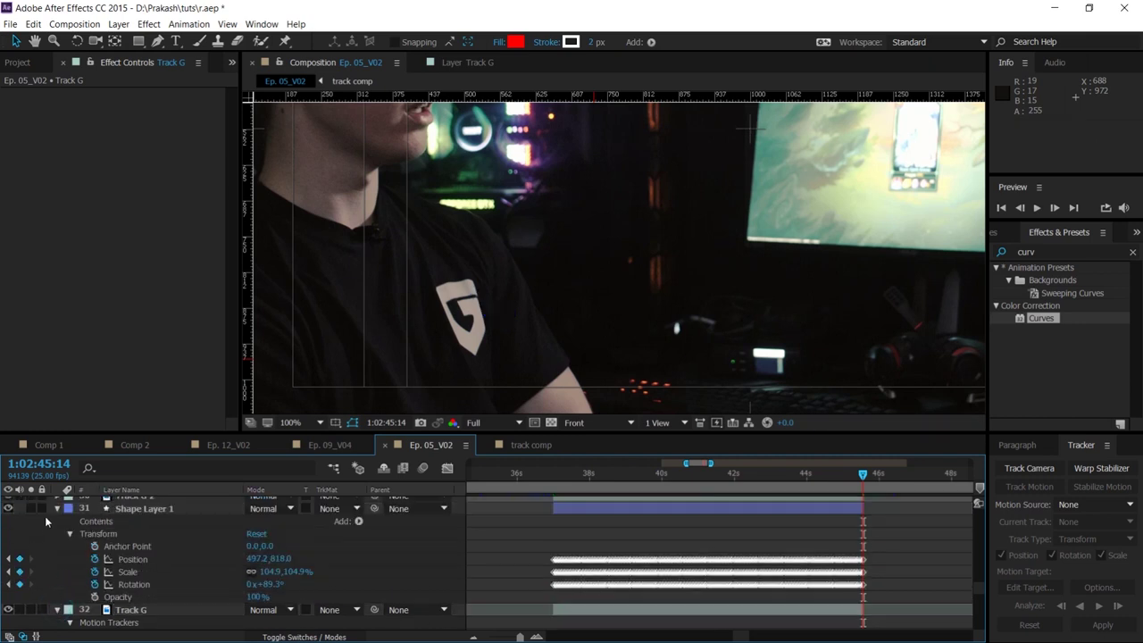
pyautogui.click(57, 508)
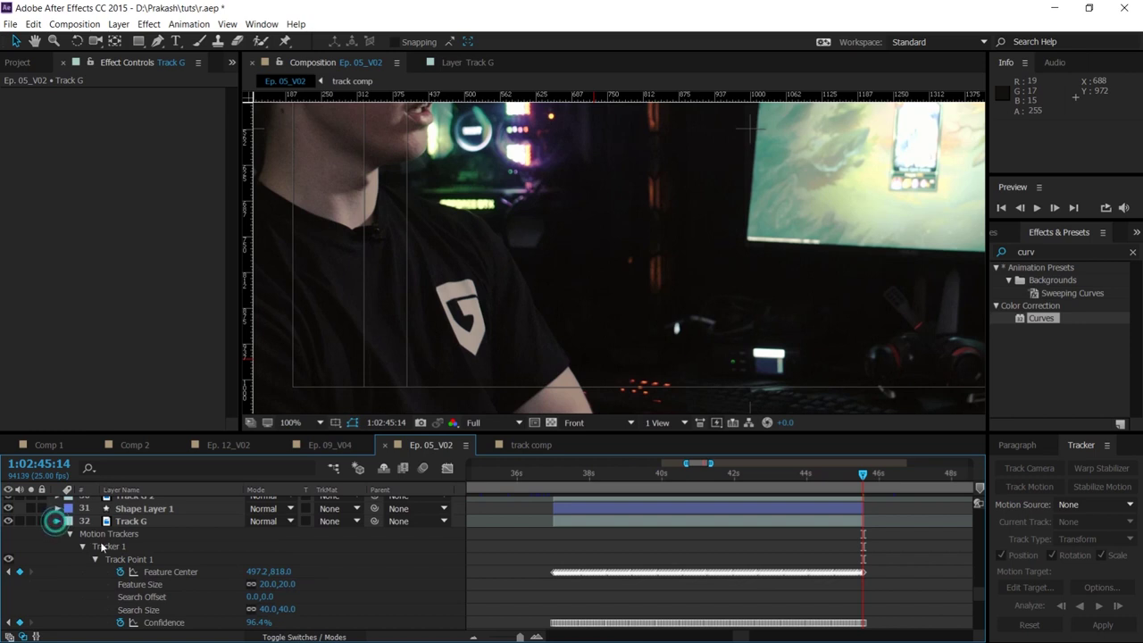
pyautogui.press('u')
pyautogui.click(597, 534)
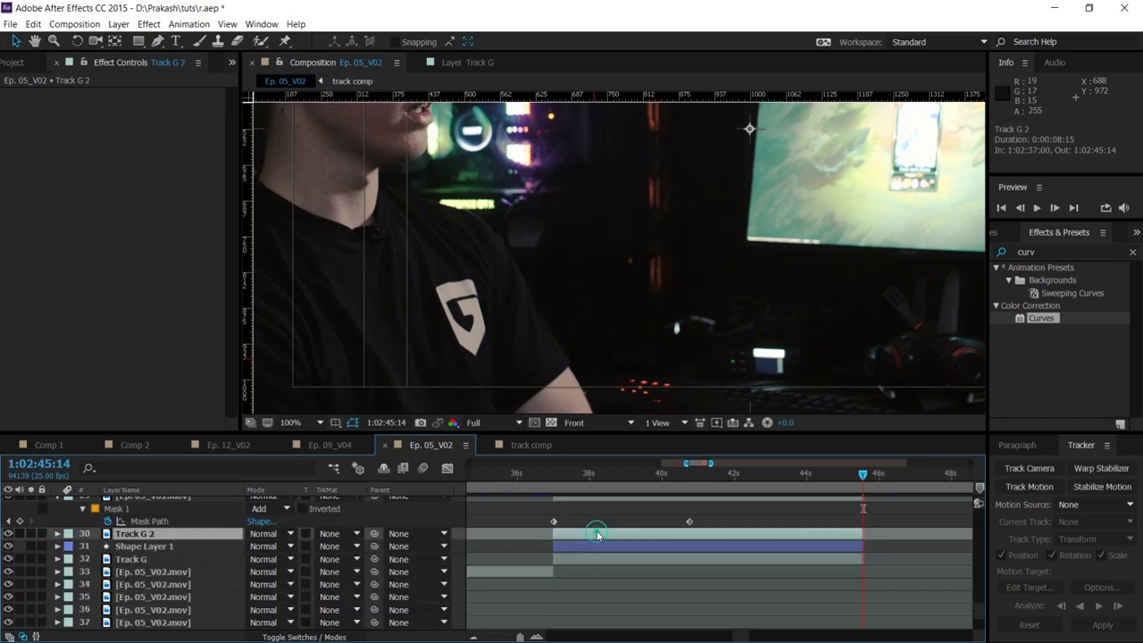
# Zoom to 200% on the shirt and begin a Pen mask on plain shirt beside the logo
pyautogui.moveTo(367, 295); pyautogui.dragTo(551, 250)
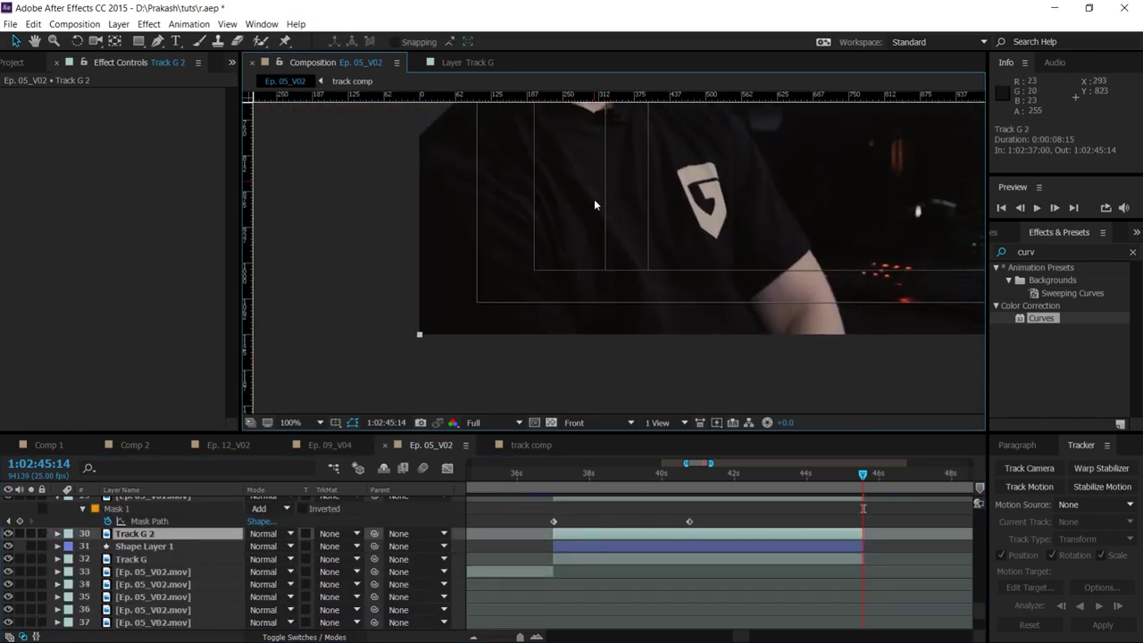
pyautogui.click(157, 41)
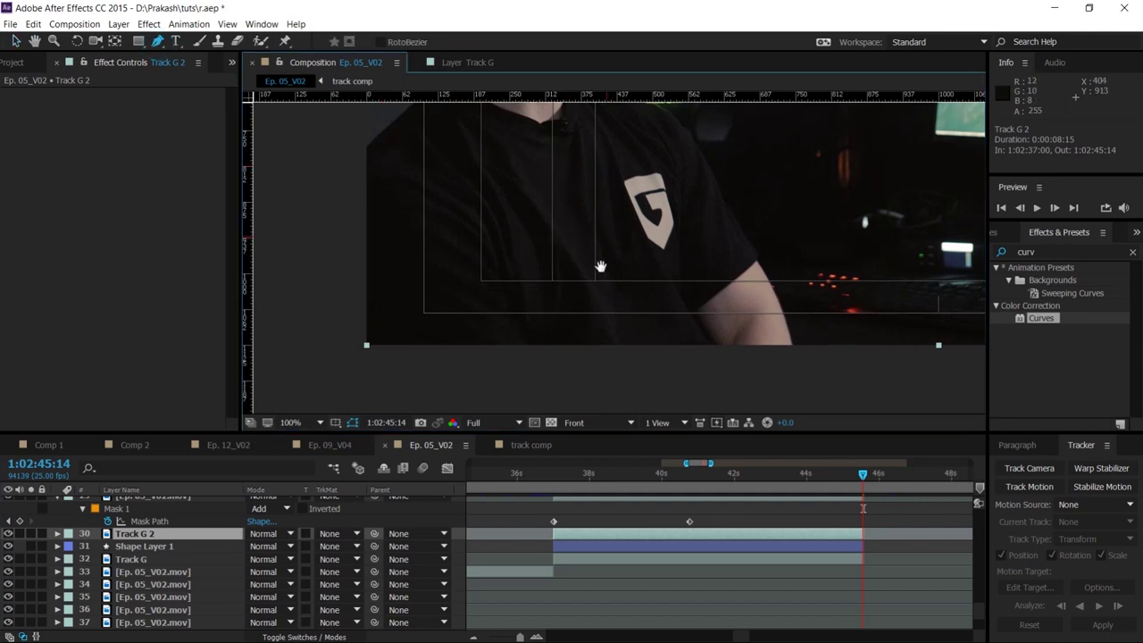
pyautogui.scroll(2, 625, 268)
pyautogui.press('.')
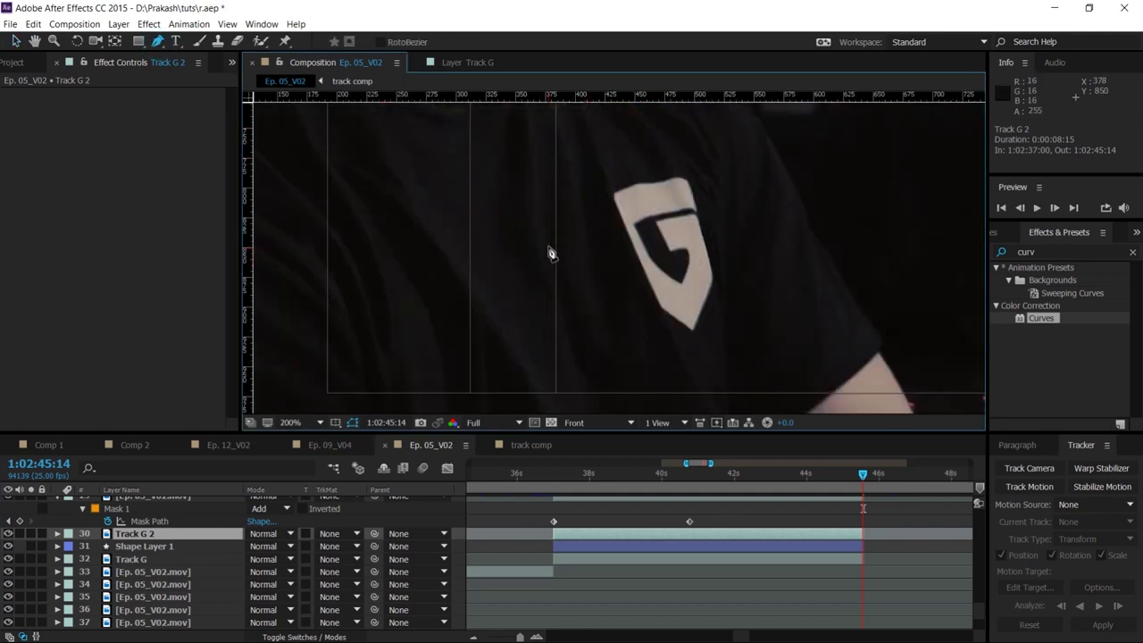
pyautogui.moveTo(551, 252); pyautogui.dragTo(536, 262)
pyautogui.click(549, 201)
pyautogui.click(492, 201)
pyautogui.click(456, 265)
pyautogui.click(529, 368)
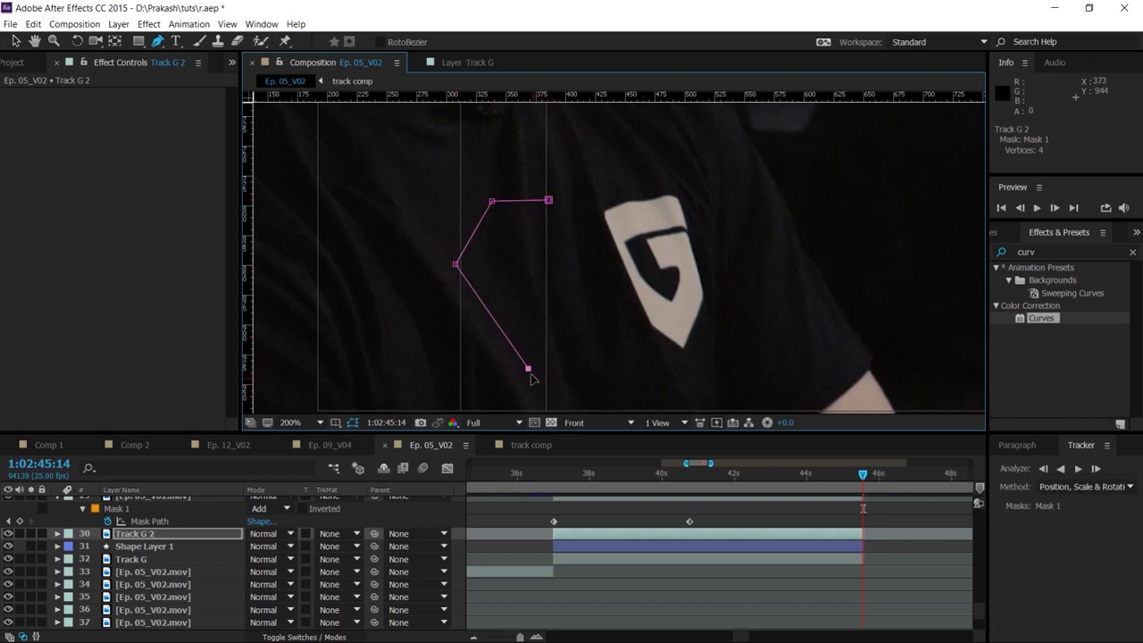
# Close the nine-point mask and nudge its top and right-side vertices
pyautogui.moveTo(528, 375); pyautogui.dragTo(525, 339)
pyautogui.click(570, 313)
pyautogui.click(580, 267)
pyautogui.click(587, 216)
pyautogui.click(527, 136)
pyautogui.moveTo(518, 131); pyautogui.dragTo(522, 136)
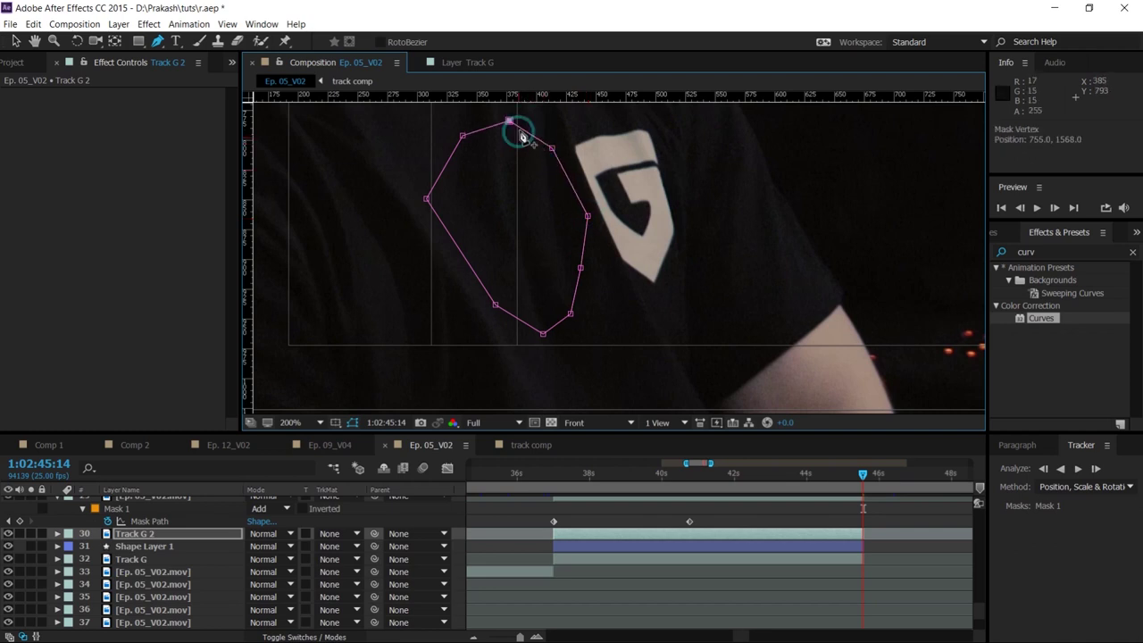
pyautogui.moveTo(588, 217); pyautogui.dragTo(579, 223)
pyautogui.moveTo(580, 266); pyautogui.dragTo(578, 270)
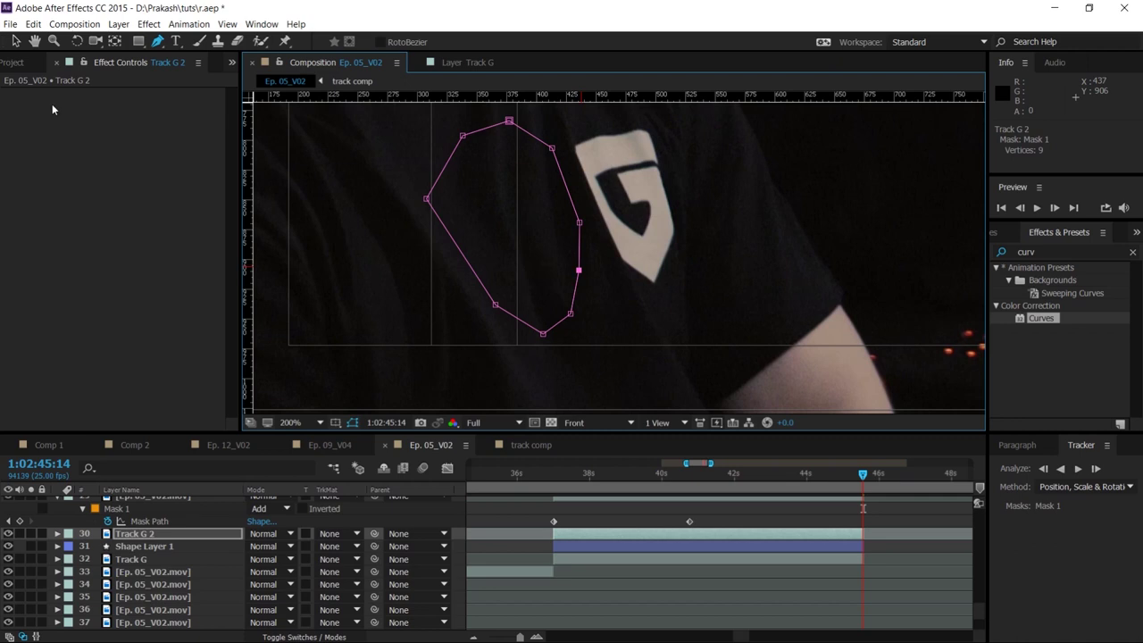
# Feather the mask 5 pixels and move the Track G 2 patch over the G logo
pyautogui.click(16, 40)
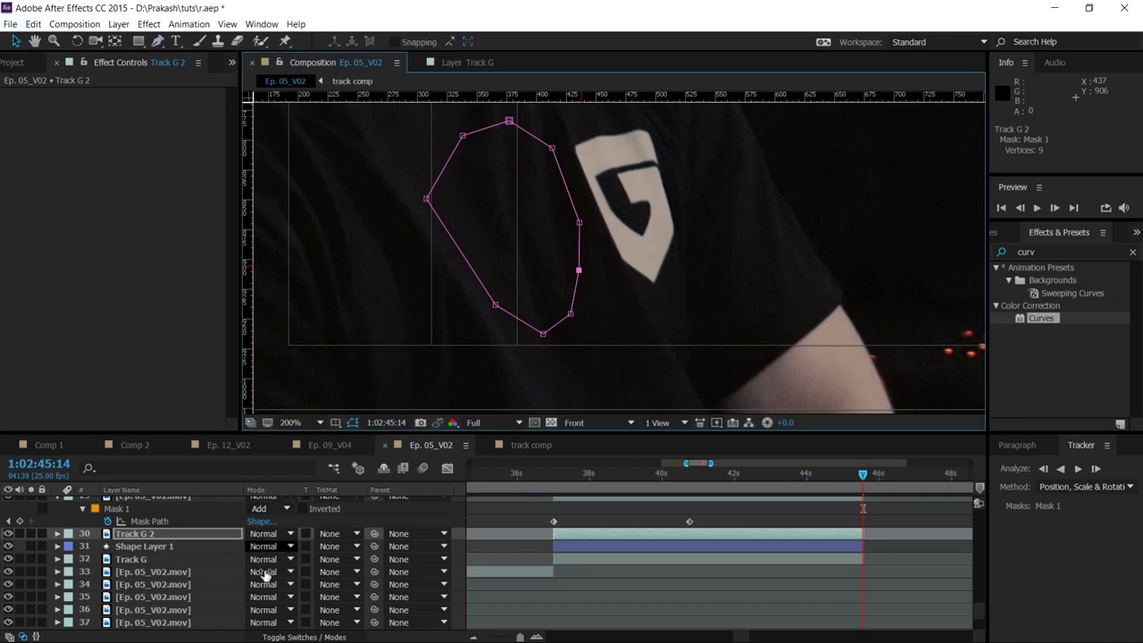
pyautogui.press('f')
pyautogui.press('Return')
pyautogui.moveTo(506, 243); pyautogui.dragTo(618, 208)
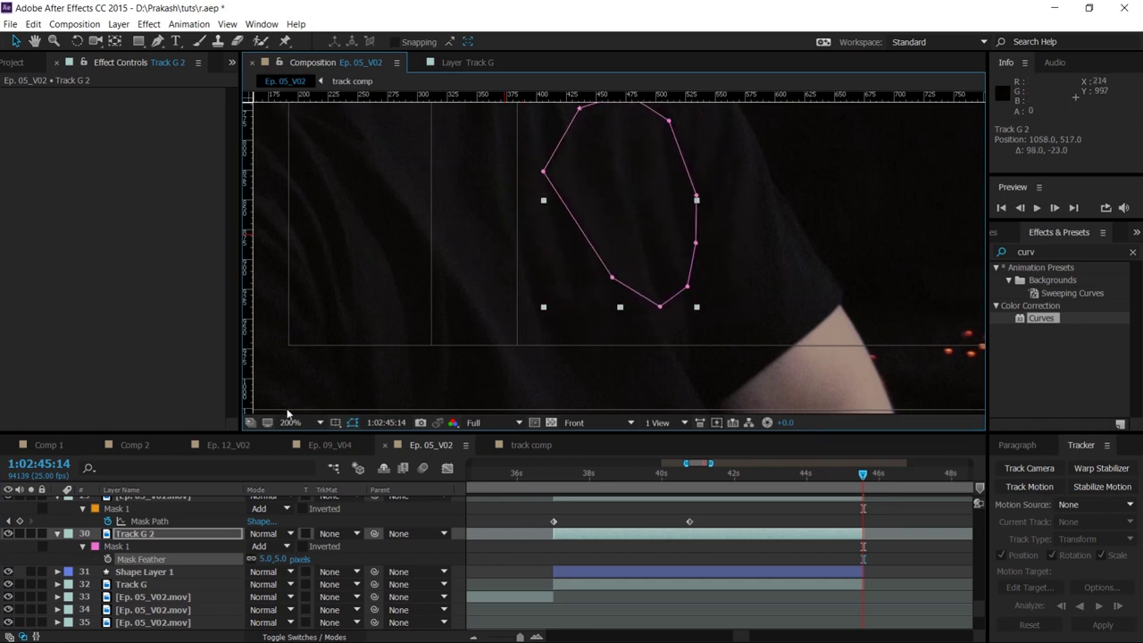
# Set the shirt patch's mask feather to 10 and reshape its corner points around the logo
pyautogui.click(280, 559)
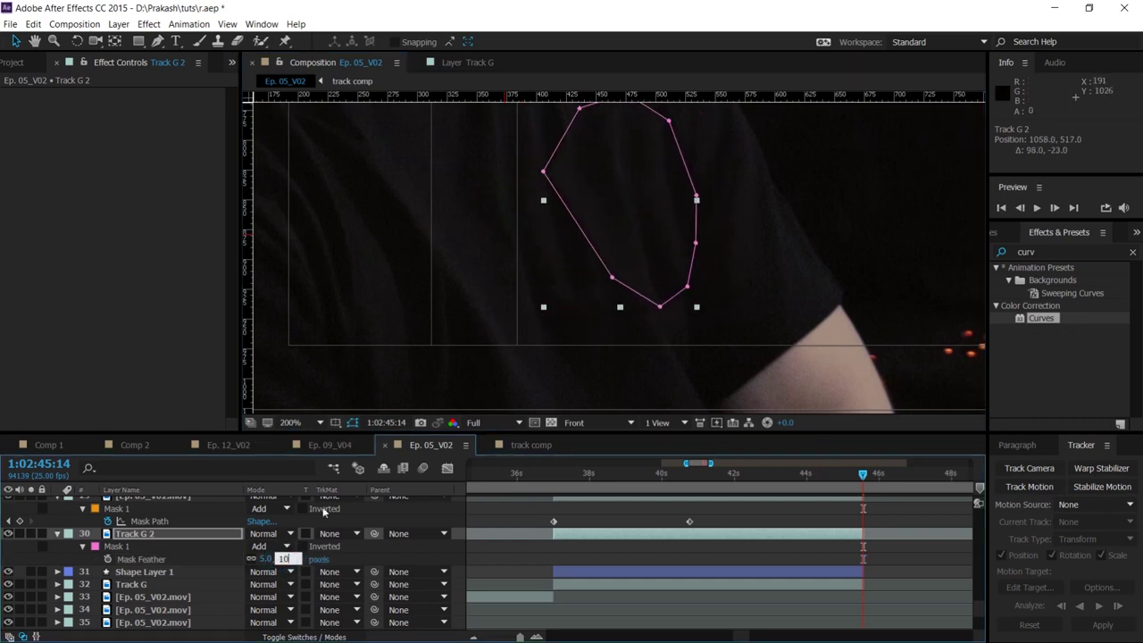
pyautogui.doubleClick(324, 511)
pyautogui.click(306, 60)
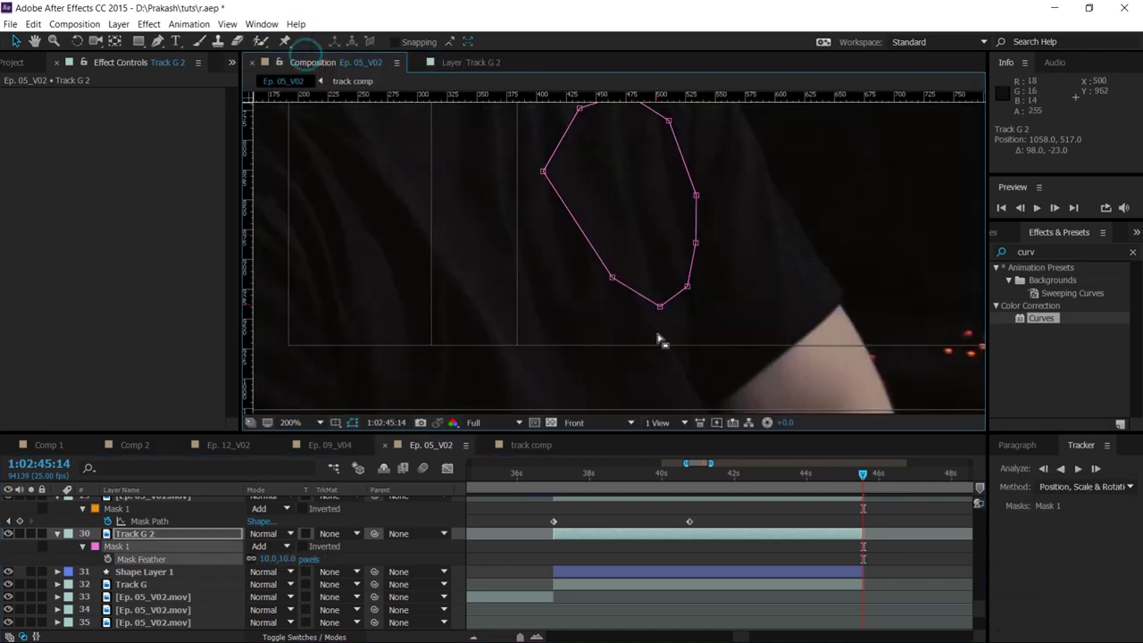
pyautogui.moveTo(653, 245); pyautogui.dragTo(666, 304)
pyautogui.moveTo(556, 229)
pyautogui.mouseDown()
pyautogui.moveTo(559, 176)
pyautogui.moveTo(557, 187)
pyautogui.moveTo(584, 145)
pyautogui.mouseUp()
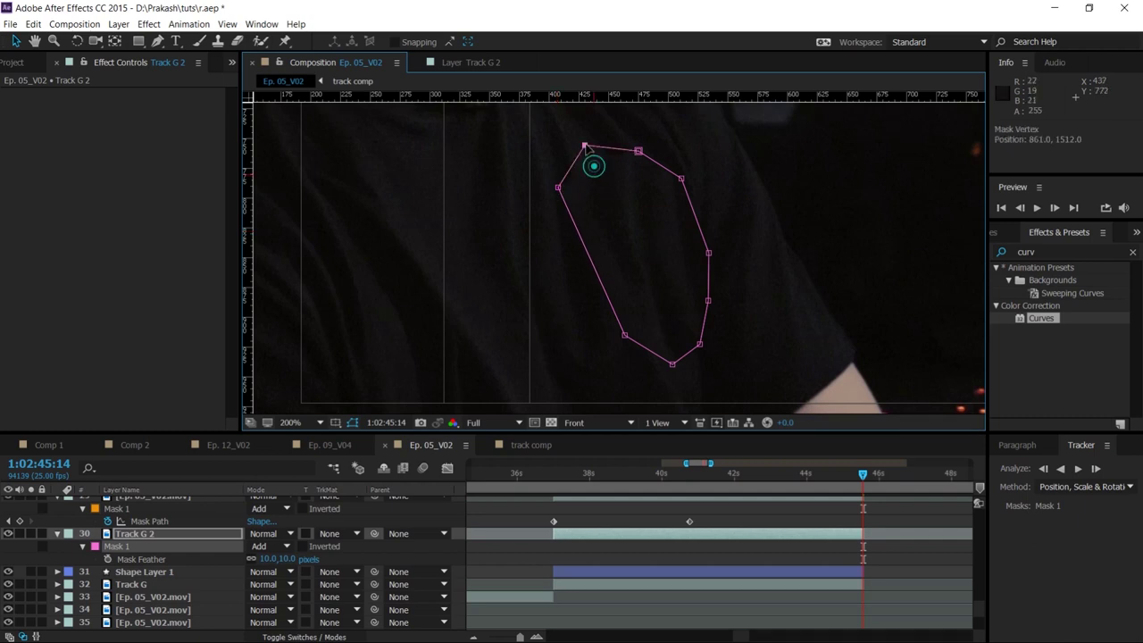
pyautogui.moveTo(557, 188); pyautogui.dragTo(557, 208)
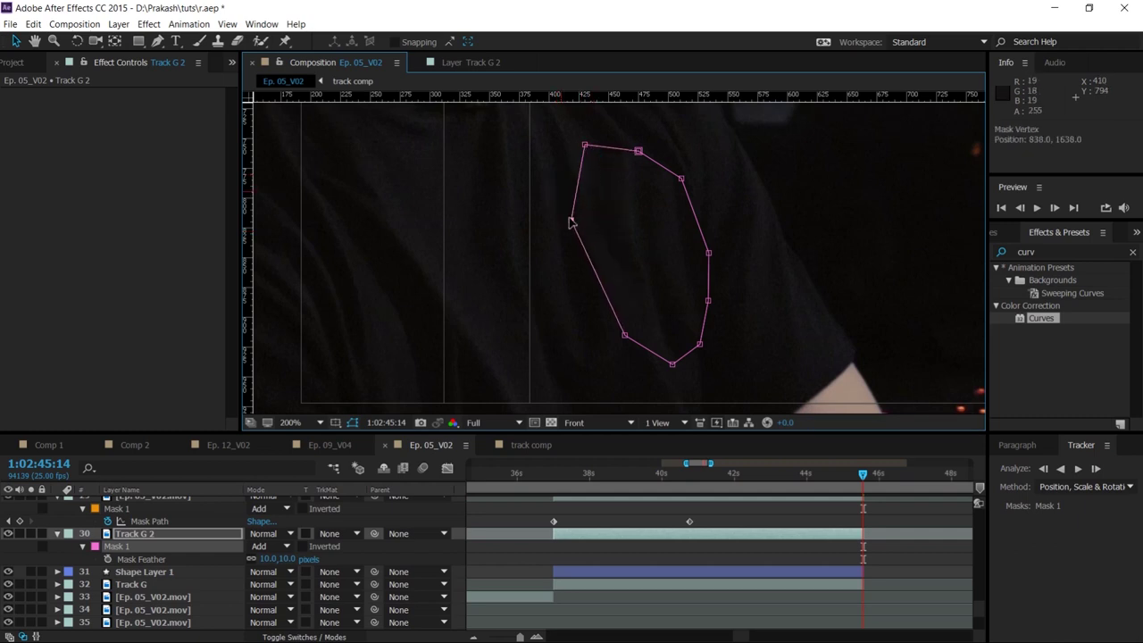
pyautogui.moveTo(624, 334); pyautogui.dragTo(606, 338)
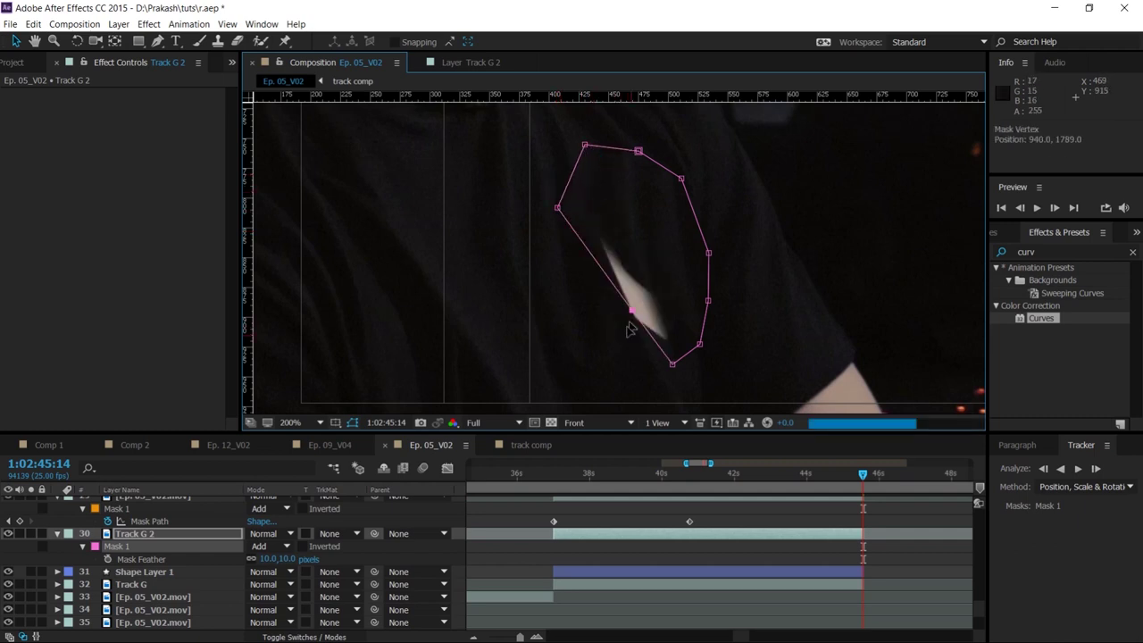
pyautogui.moveTo(708, 302); pyautogui.dragTo(707, 305)
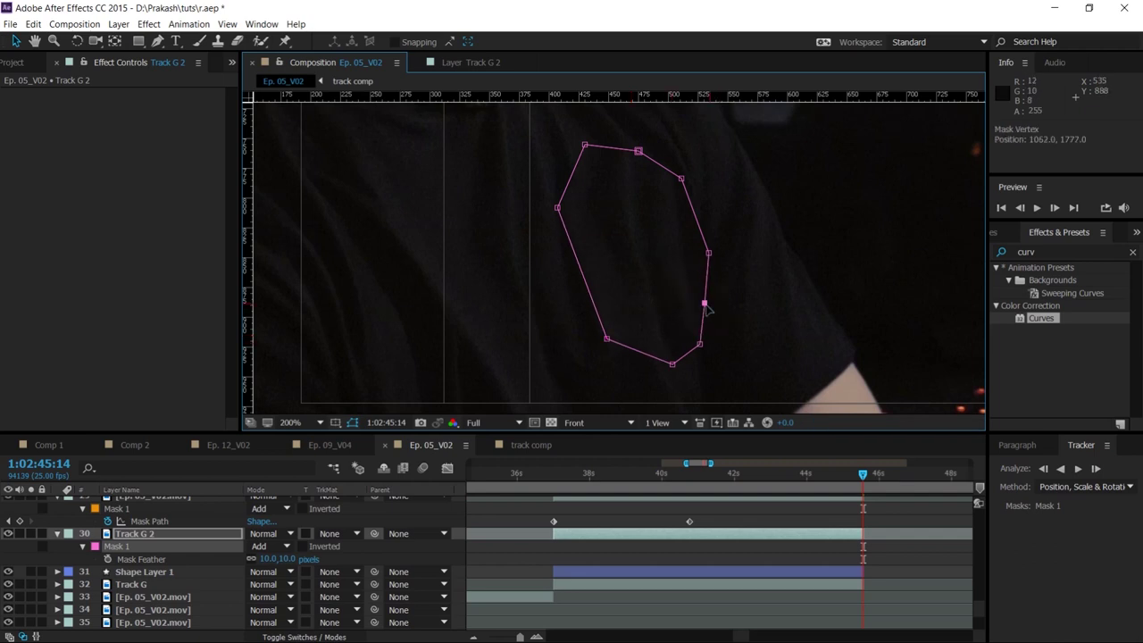
# Refine the patch's top points at lowered opacity, restore 100%, and parent it to Shape Layer 1
pyautogui.press('t')
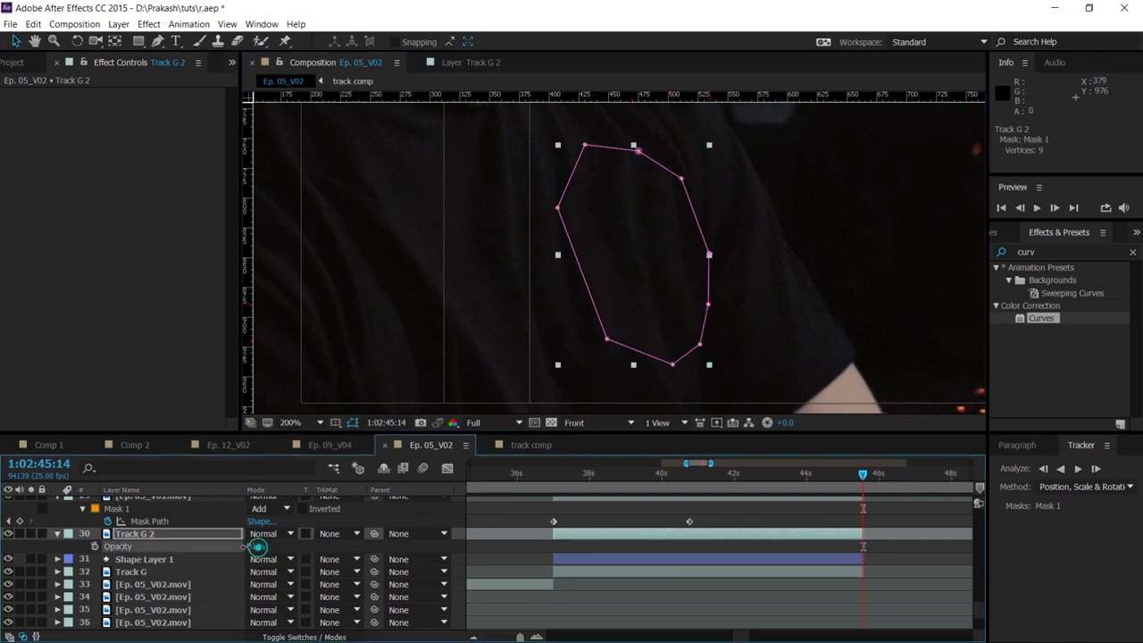
pyautogui.moveTo(256, 546); pyautogui.dragTo(267, 546)
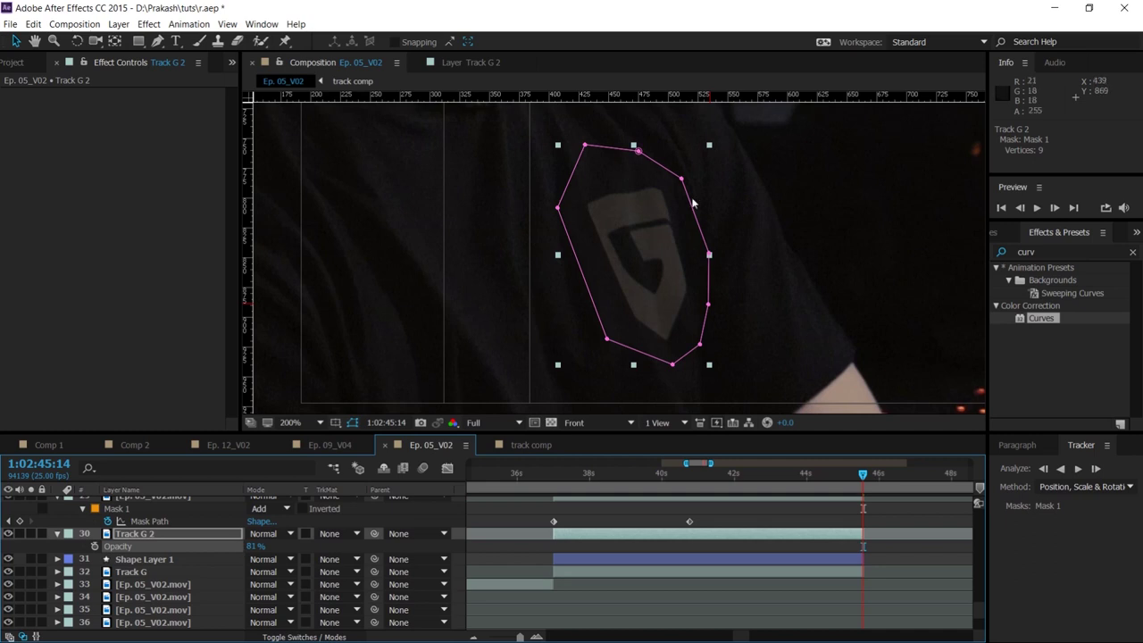
pyautogui.moveTo(681, 179); pyautogui.dragTo(639, 145)
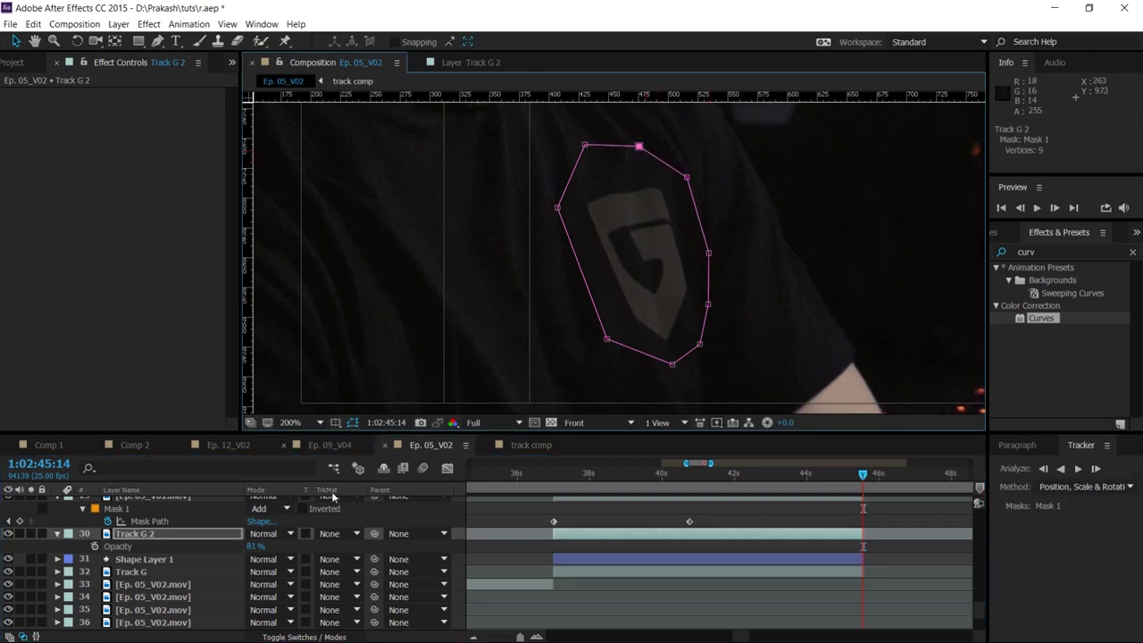
pyautogui.moveTo(251, 546); pyautogui.dragTo(261, 543)
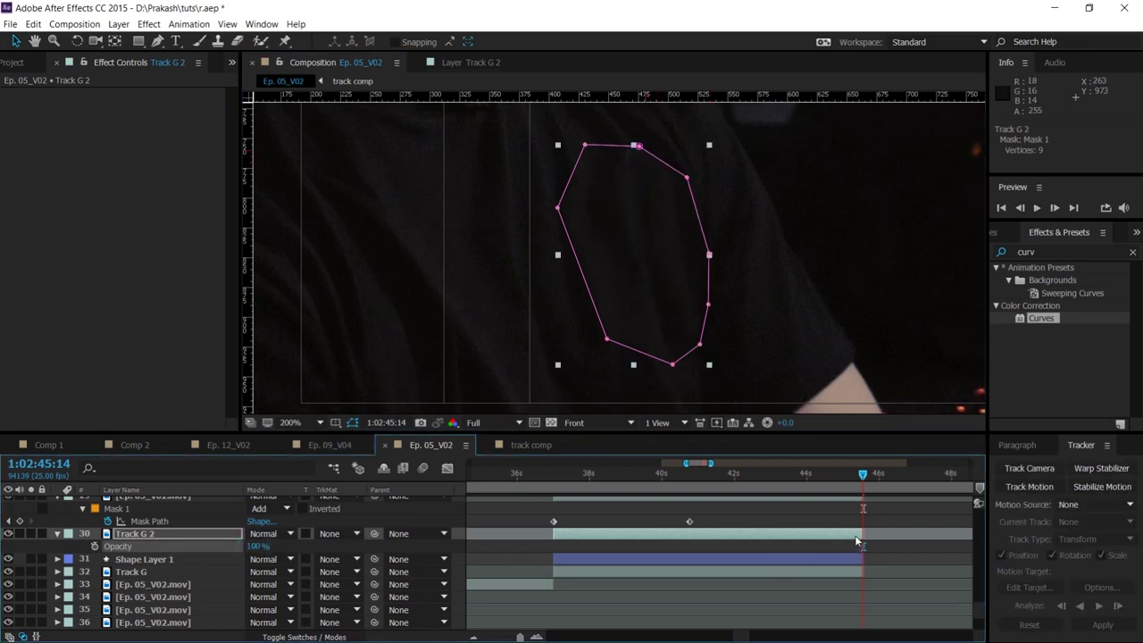
pyautogui.moveTo(210, 550); pyautogui.dragTo(170, 559)
pyautogui.moveTo(844, 477); pyautogui.dragTo(554, 473)
# Move the Track G 2 mask's left points to the logo edge and set a Mask Path keyframe
pyautogui.press(',')
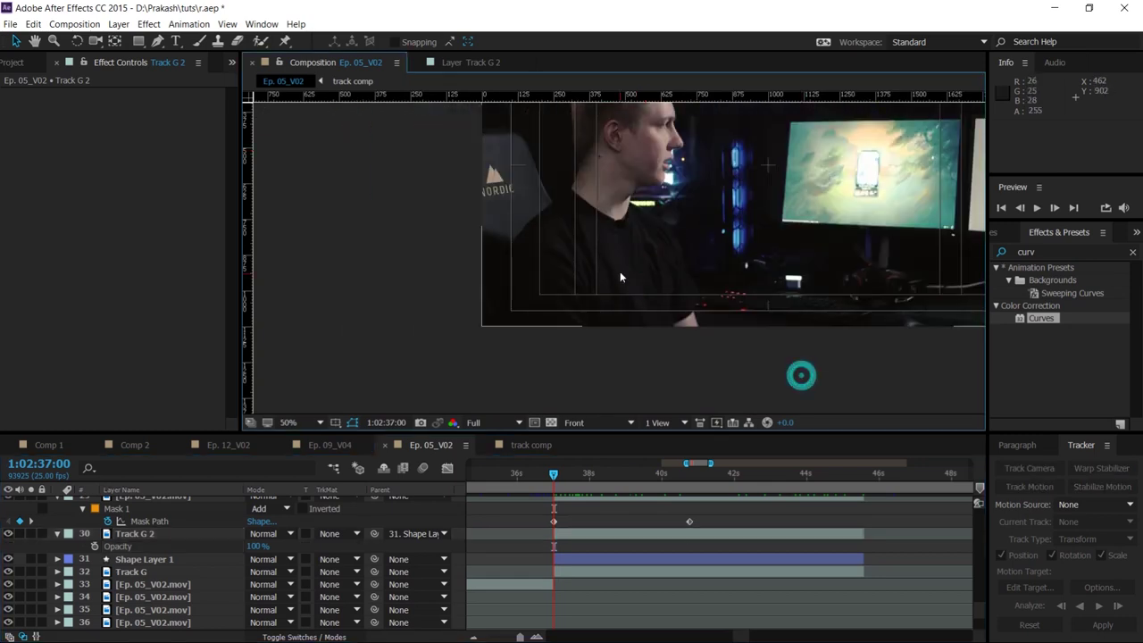
pyautogui.scroll(2, 653, 363)
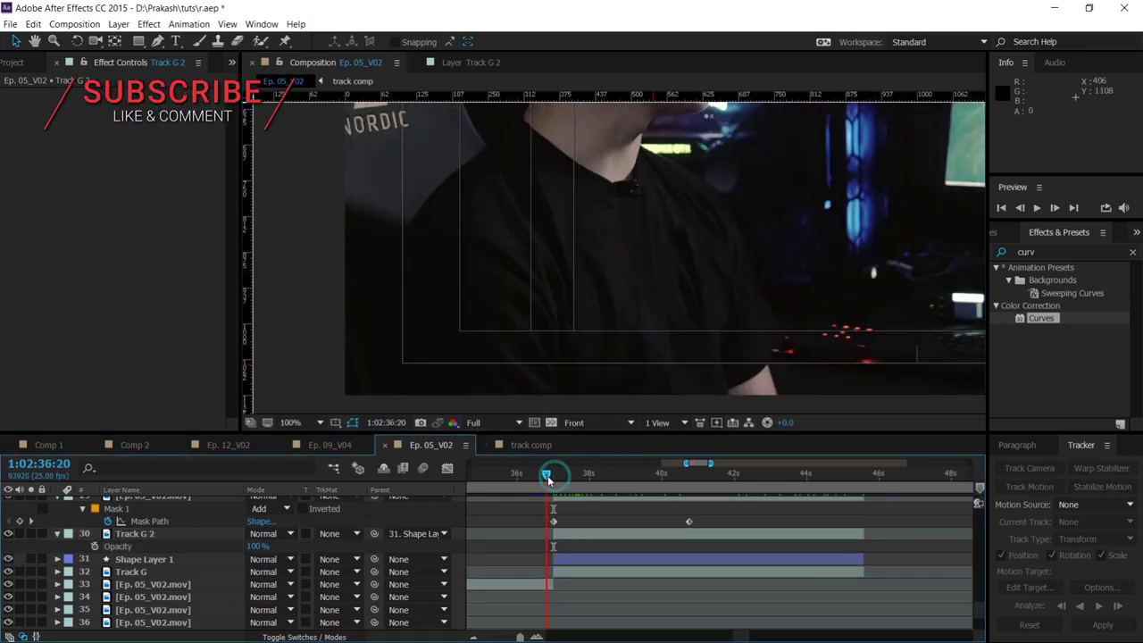
pyautogui.moveTo(555, 475); pyautogui.dragTo(580, 482)
pyautogui.click(579, 538)
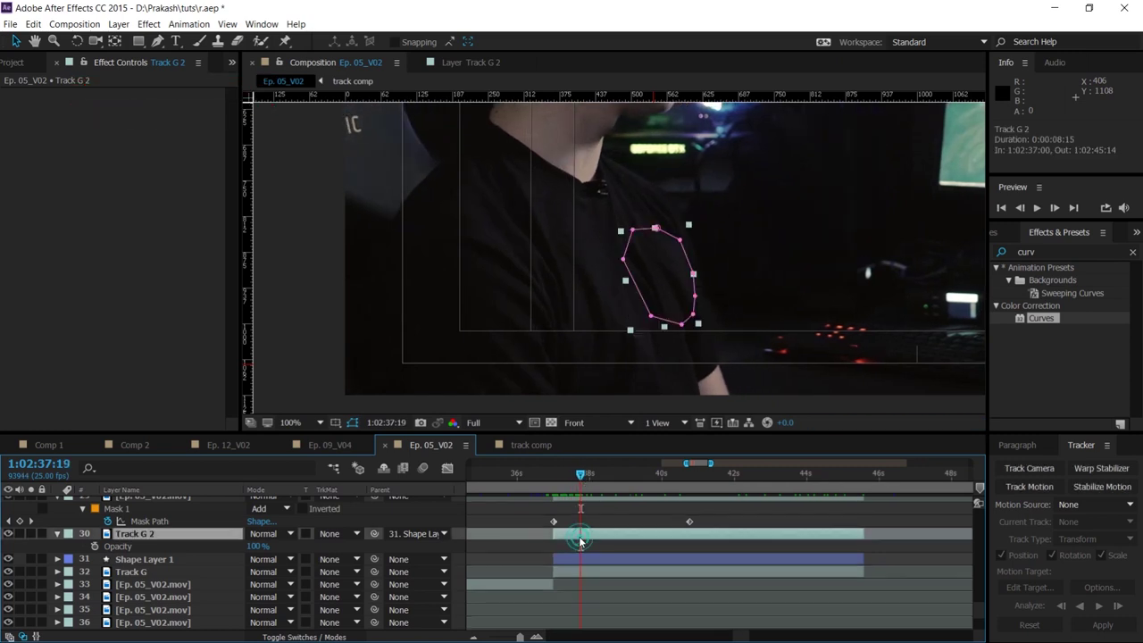
pyautogui.moveTo(626, 263); pyautogui.dragTo(662, 259)
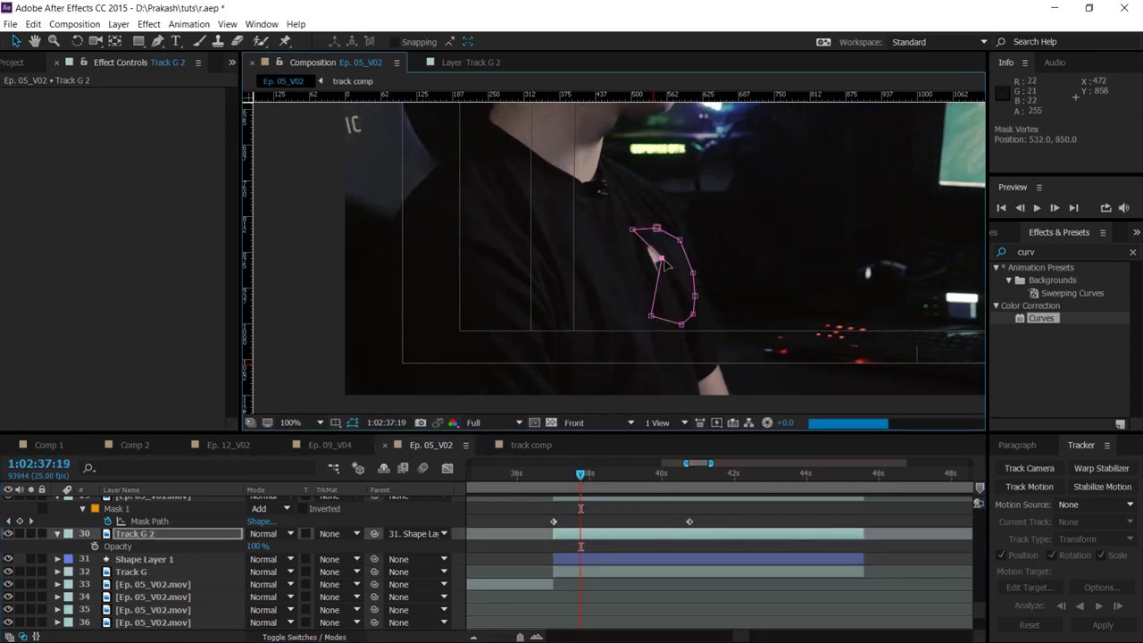
pyautogui.moveTo(651, 315)
pyautogui.mouseDown()
pyautogui.moveTo(667, 296)
pyautogui.moveTo(661, 314)
pyautogui.mouseUp()
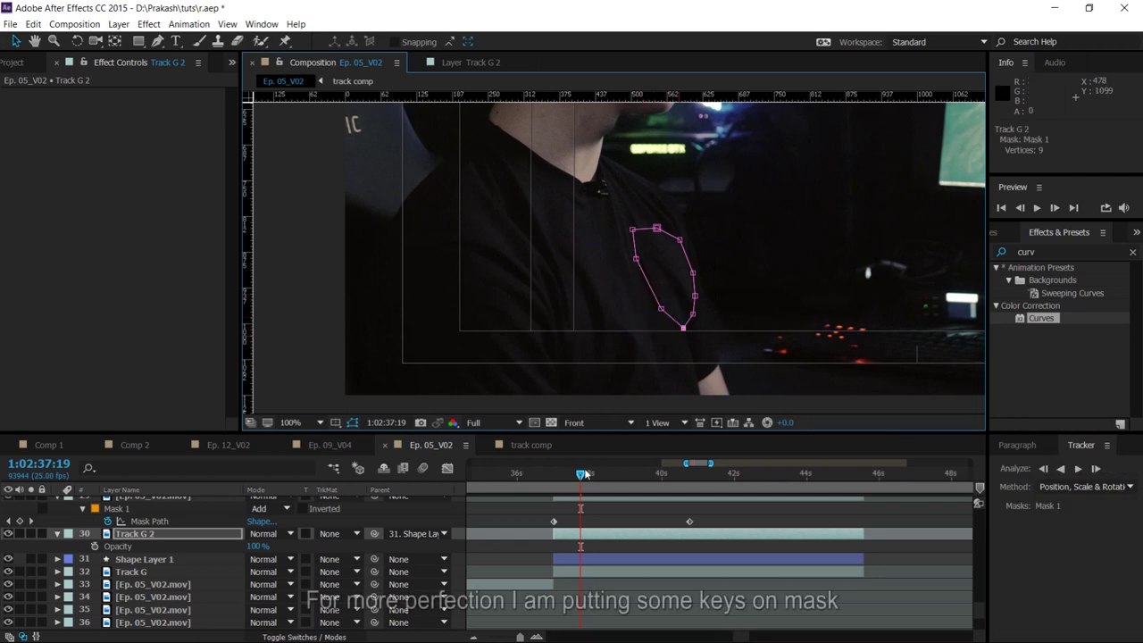
pyautogui.hotkey('alt', 'm')
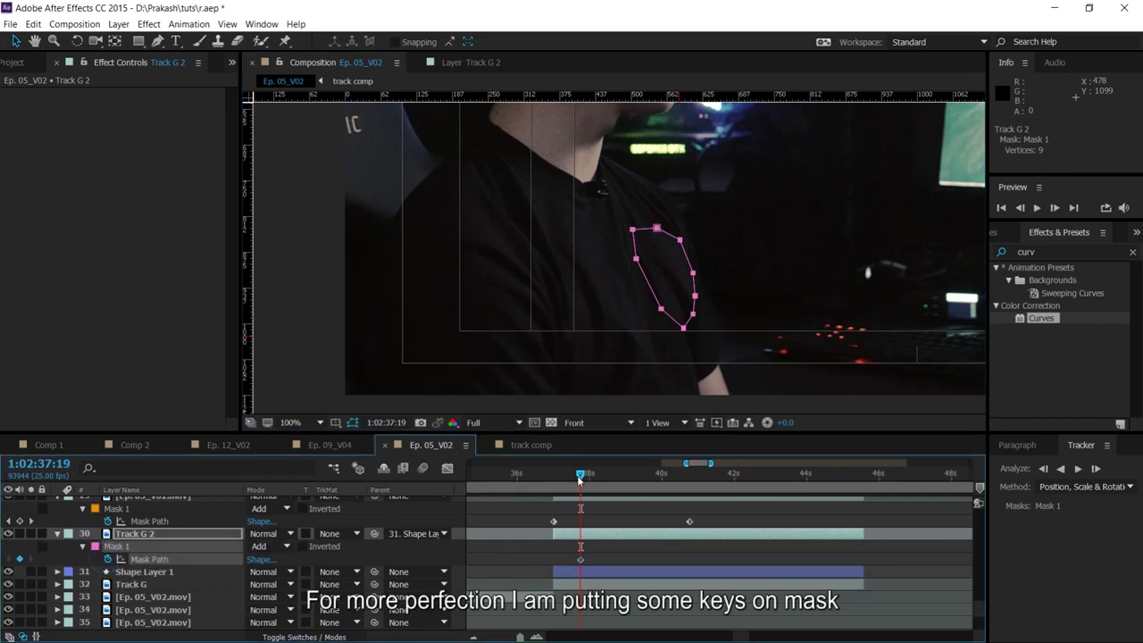
# At the patch's first frame, reposition and reshape the mask so it covers the logo
pyautogui.moveTo(579, 480); pyautogui.dragTo(554, 485)
pyautogui.click(554, 485)
pyautogui.moveTo(684, 257)
pyautogui.mouseDown()
pyautogui.moveTo(706, 258)
pyautogui.moveTo(687, 263)
pyautogui.mouseUp()
pyautogui.doubleClick(701, 256)
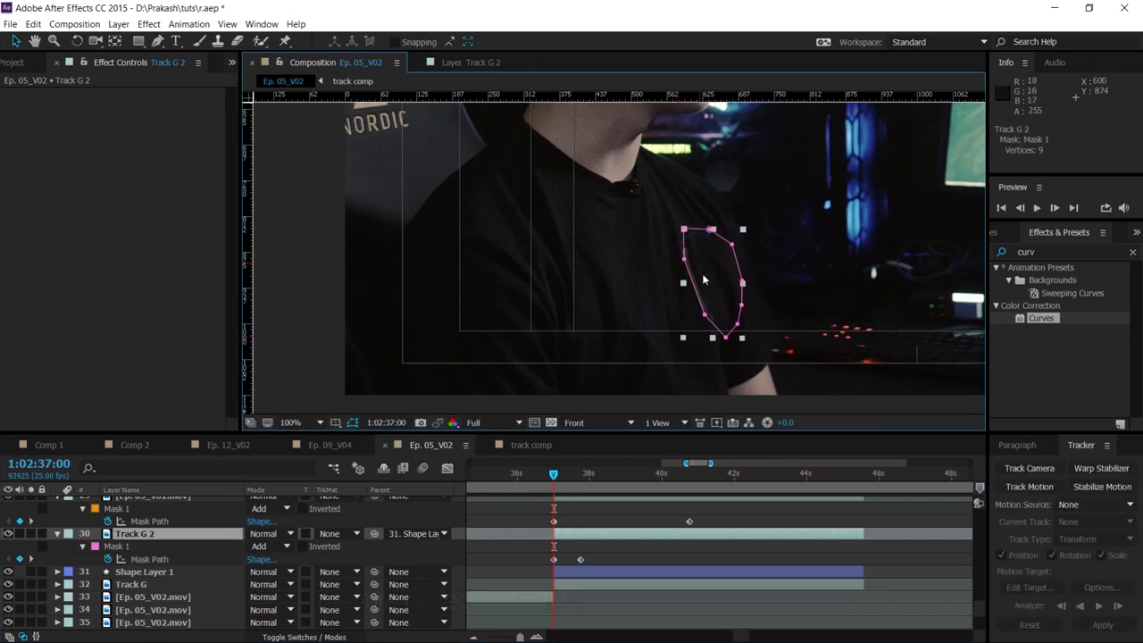
pyautogui.press('Return')
pyautogui.moveTo(688, 249)
pyautogui.mouseDown()
pyautogui.moveTo(701, 272)
pyautogui.moveTo(683, 245)
pyautogui.mouseUp()
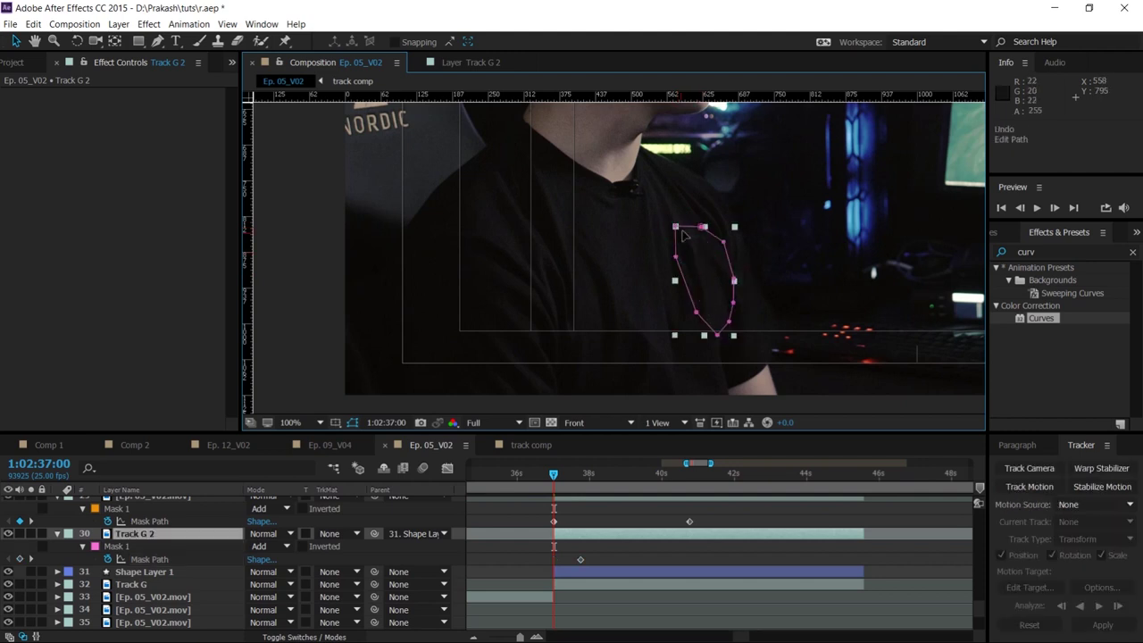
pyautogui.moveTo(701, 227)
pyautogui.mouseDown()
pyautogui.moveTo(727, 249)
pyautogui.moveTo(727, 279)
pyautogui.mouseUp()
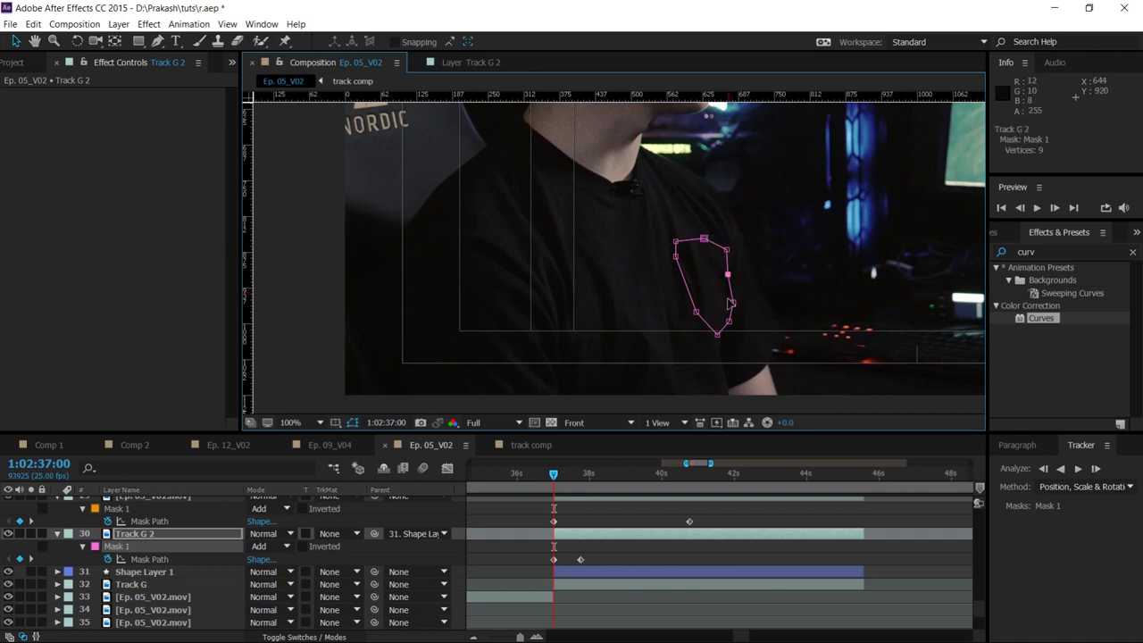
pyautogui.moveTo(731, 319)
pyautogui.mouseDown()
pyautogui.moveTo(699, 309)
pyautogui.moveTo(719, 336)
pyautogui.mouseUp()
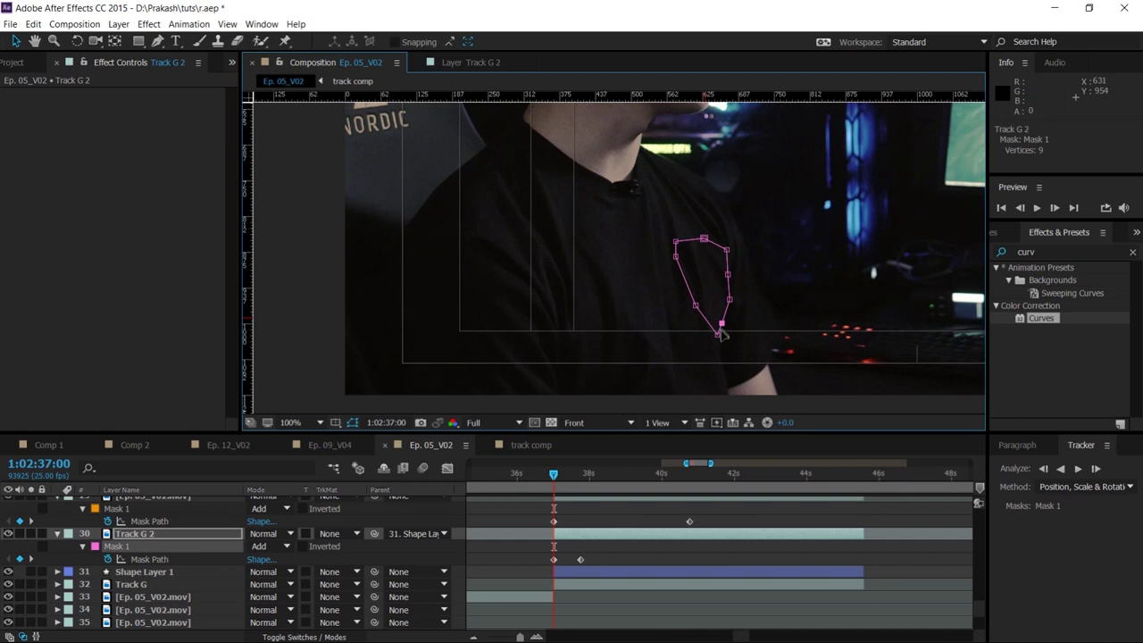
pyautogui.moveTo(724, 327); pyautogui.dragTo(726, 330)
# At 1:02:41:10, nudge two mask points left to refit the patch over the logo
pyautogui.click(32, 560)
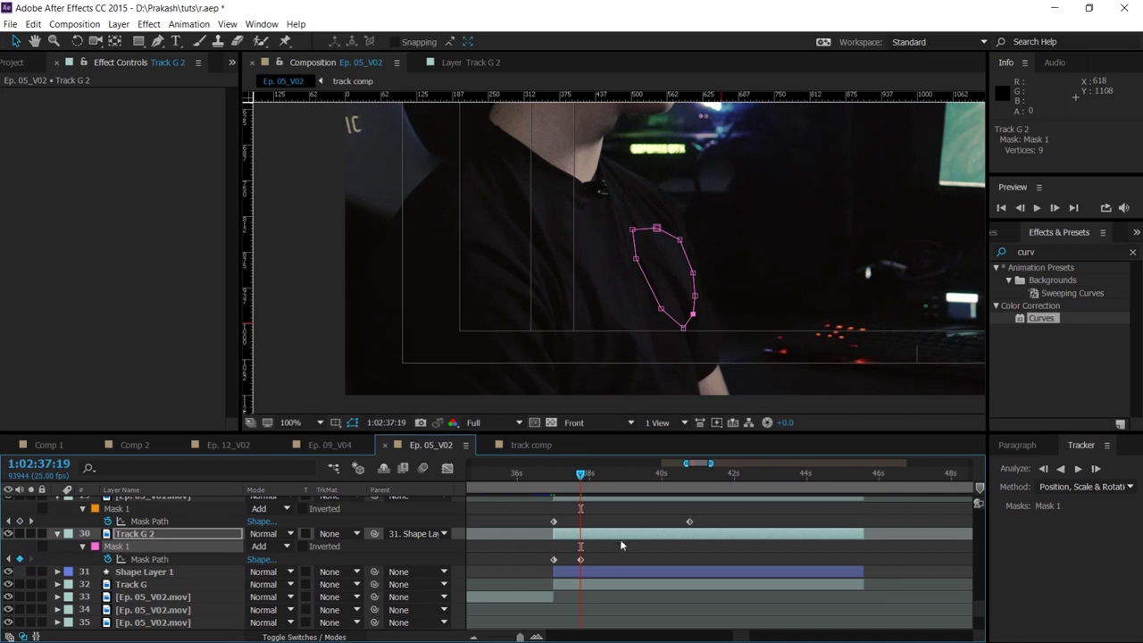
pyautogui.click(617, 551)
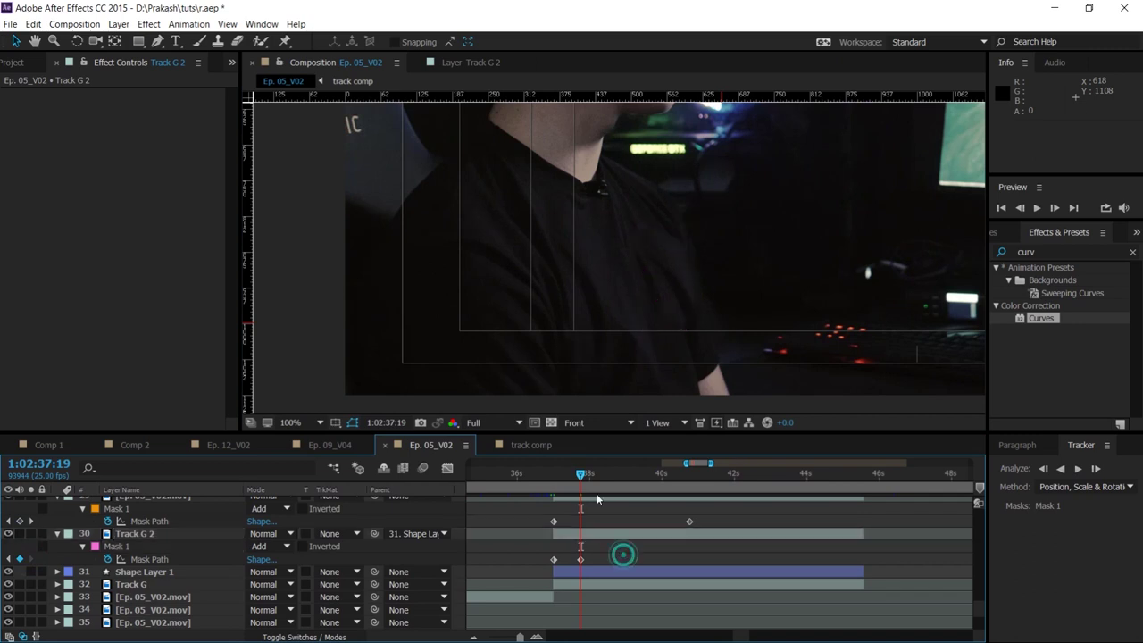
pyautogui.moveTo(580, 474); pyautogui.dragTo(711, 484)
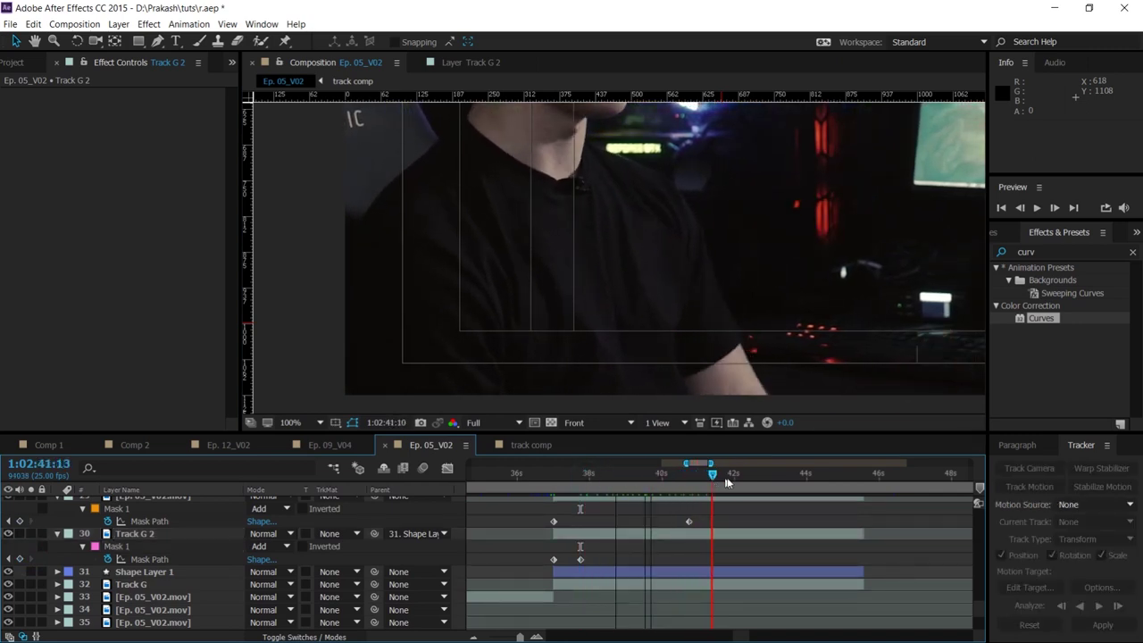
pyautogui.moveTo(712, 483); pyautogui.dragTo(714, 475)
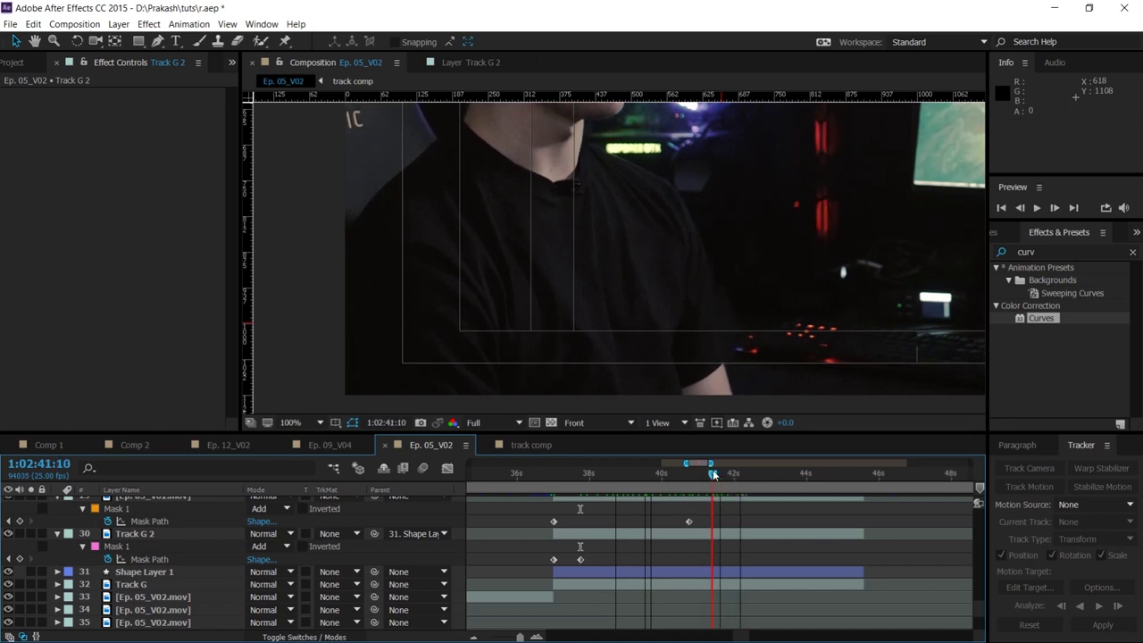
pyautogui.click(699, 536)
pyautogui.click(628, 258)
pyautogui.moveTo(627, 257); pyautogui.dragTo(623, 254)
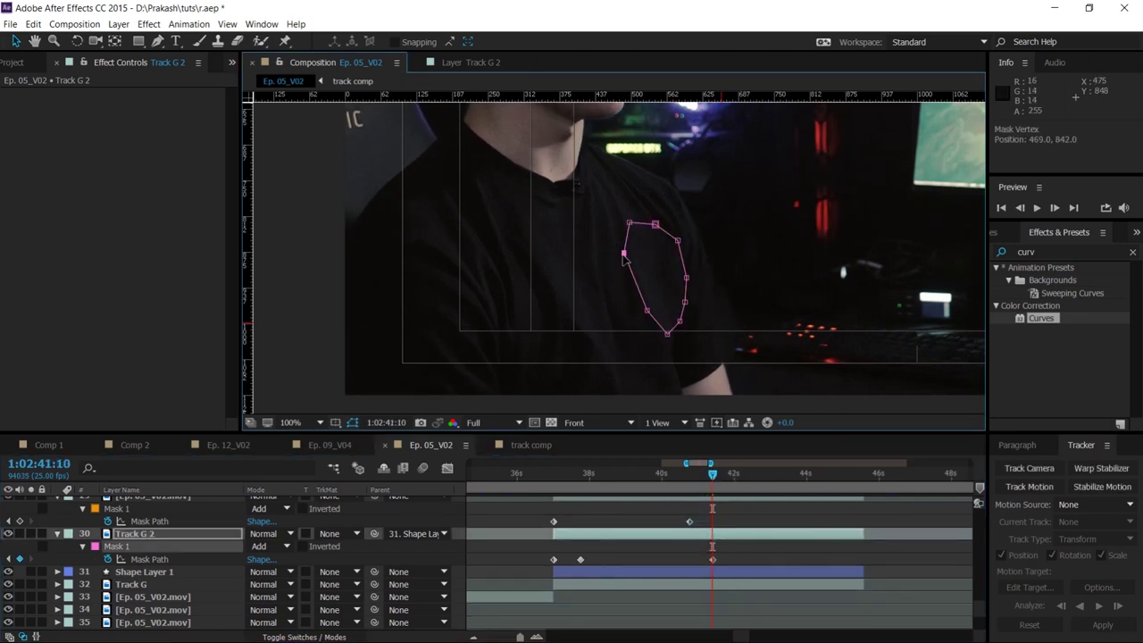
pyautogui.moveTo(650, 311); pyautogui.dragTo(648, 311)
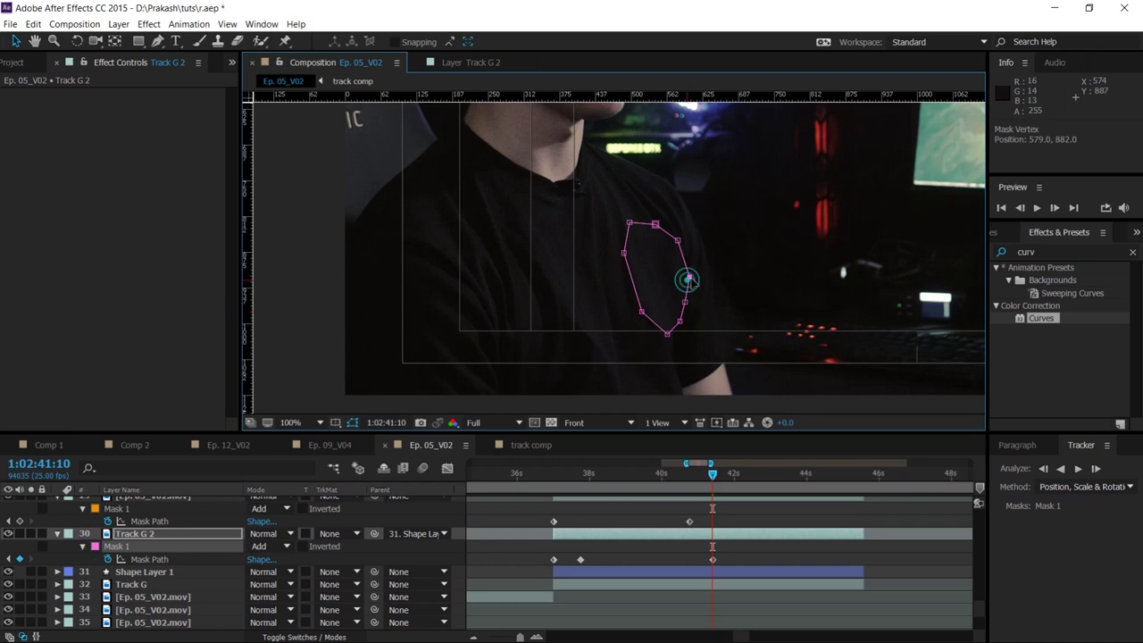
pyautogui.click(725, 355)
pyautogui.scroll(-2, 706, 353)
pyautogui.scroll(-2, 715, 368)
pyautogui.scroll(2, 638, 268)
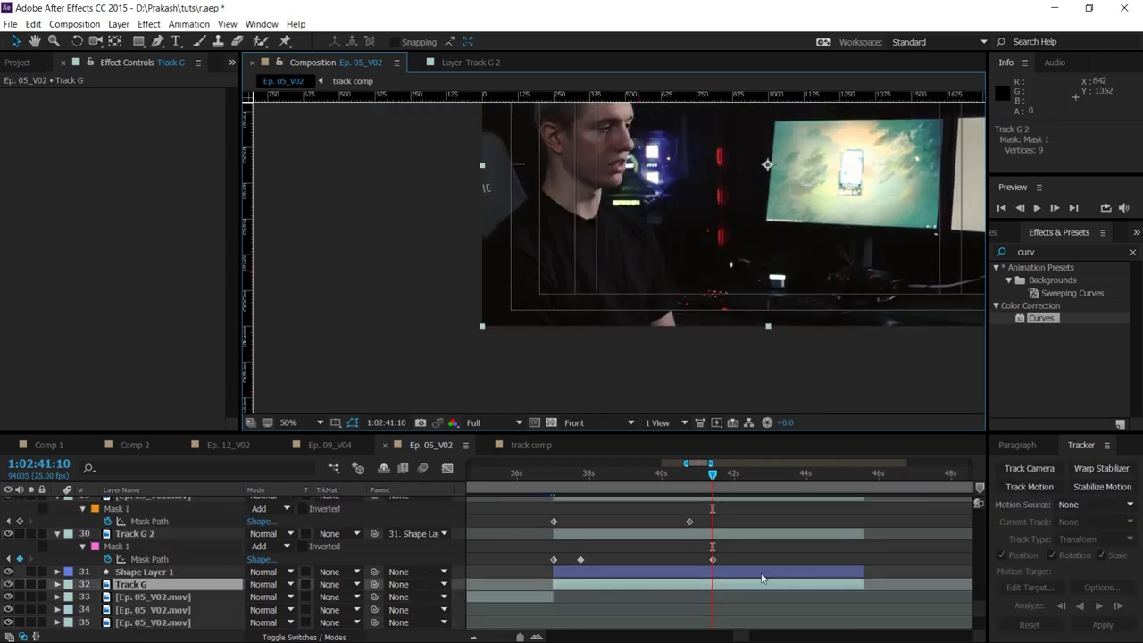
pyautogui.click(743, 534)
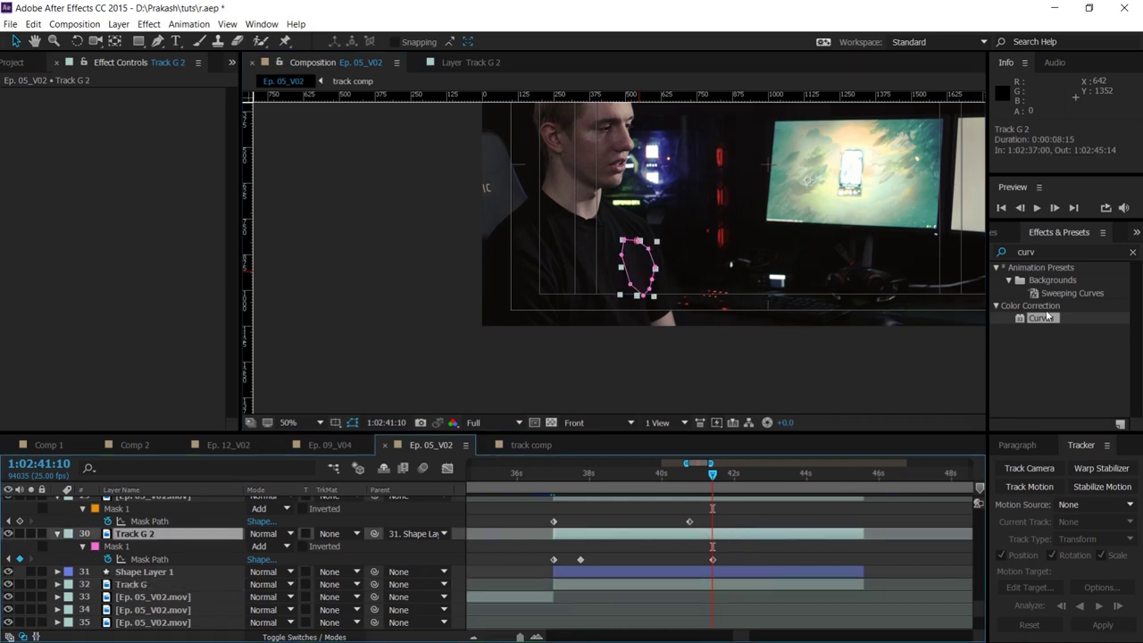
# Apply Curves to Track G 2 and pull the RGB curve down to darken the patch
pyautogui.moveTo(1040, 318); pyautogui.dragTo(638, 268)
pyautogui.scroll(2, 638, 271)
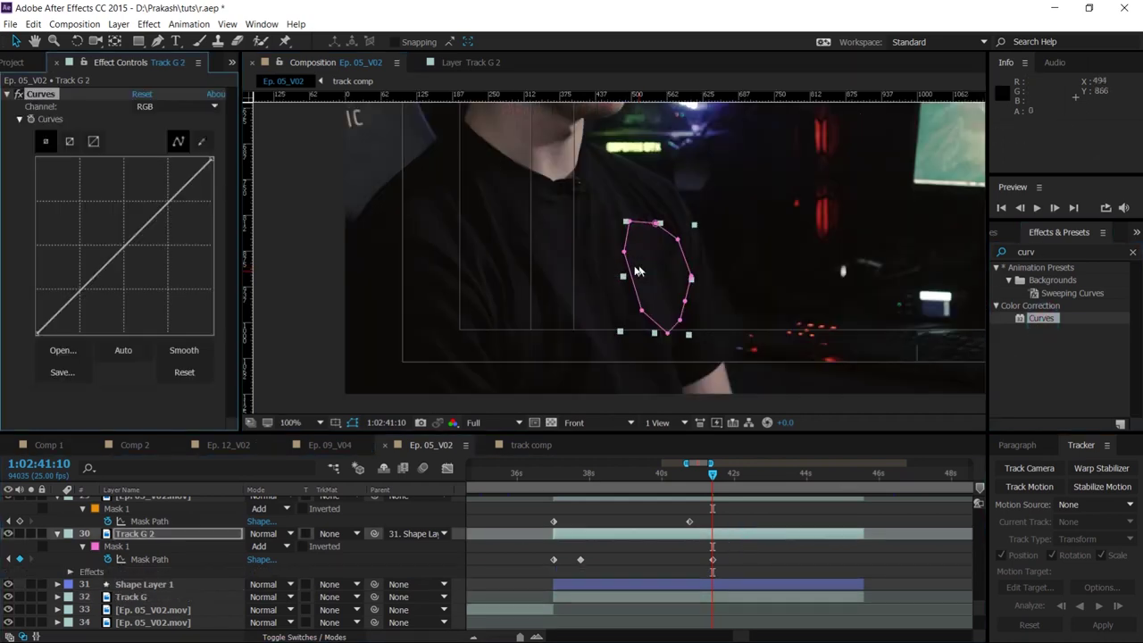
pyautogui.moveTo(122, 254); pyautogui.dragTo(129, 253)
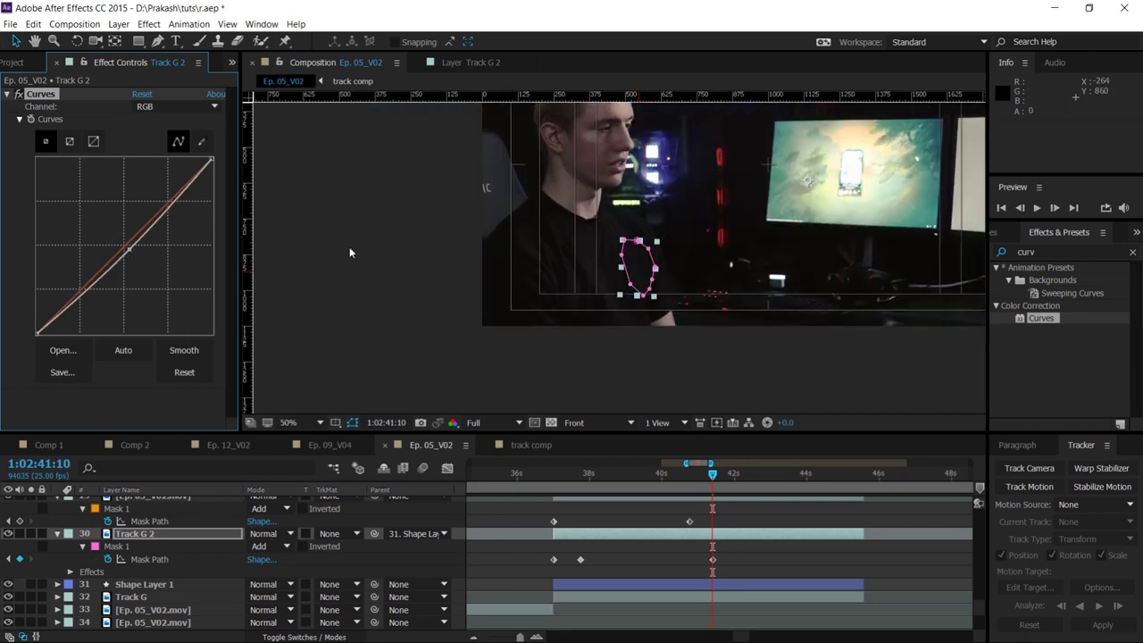
pyautogui.click(321, 176)
# Scrub through the shot back to around 1:02:36:14 to confirm the logo stays hidden
pyautogui.scroll(-2, 702, 360)
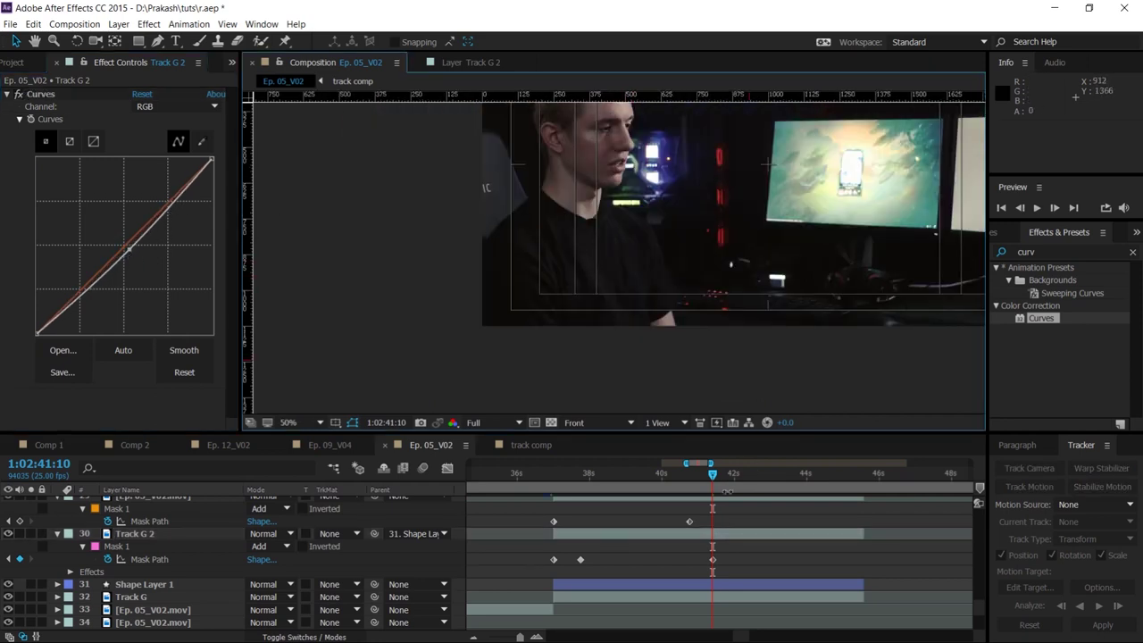
pyautogui.moveTo(712, 475); pyautogui.dragTo(802, 478)
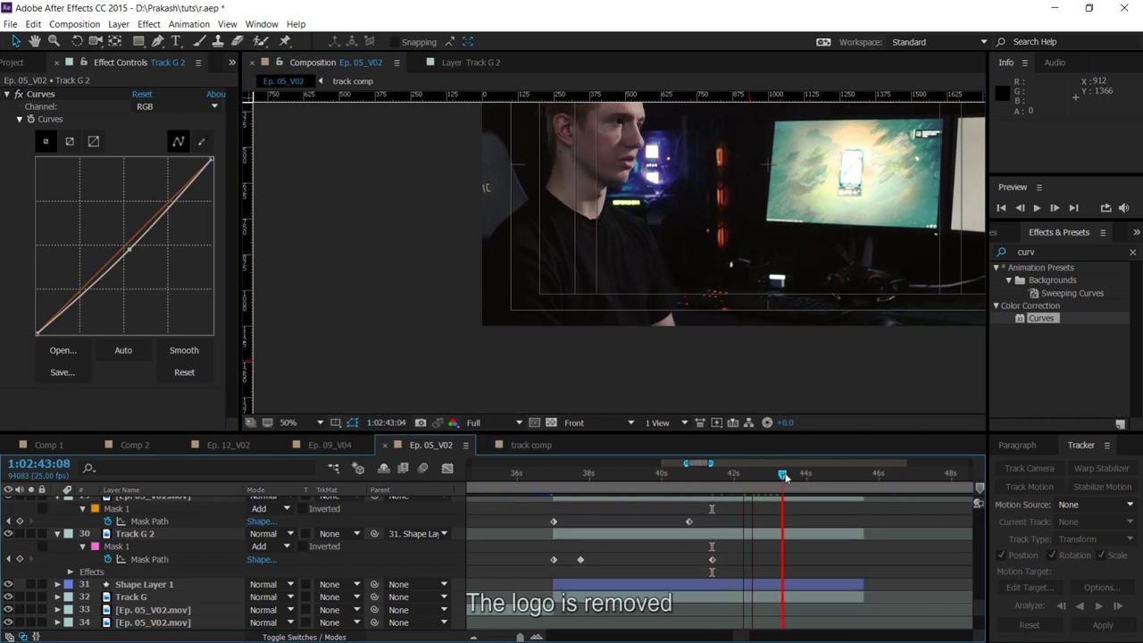
pyautogui.moveTo(802, 478); pyautogui.dragTo(872, 476)
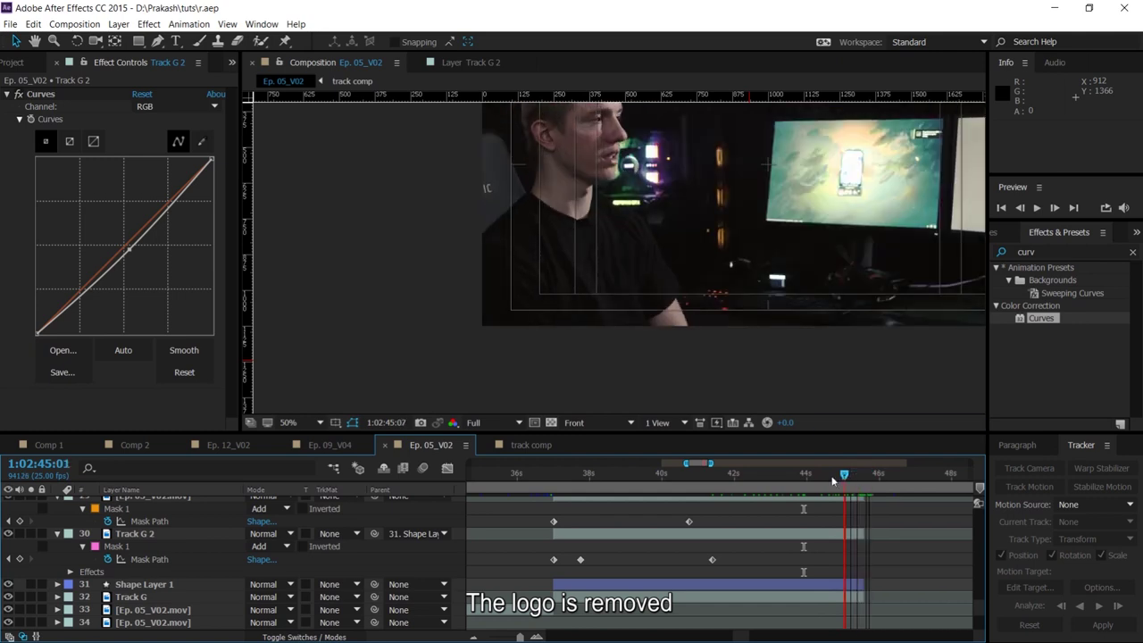
pyautogui.moveTo(873, 476); pyautogui.dragTo(800, 476)
pyautogui.moveTo(677, 484); pyautogui.dragTo(473, 486)
# Preview the footage to find the next shirt-logo shot and select its footage layer 33
pyautogui.press('-')
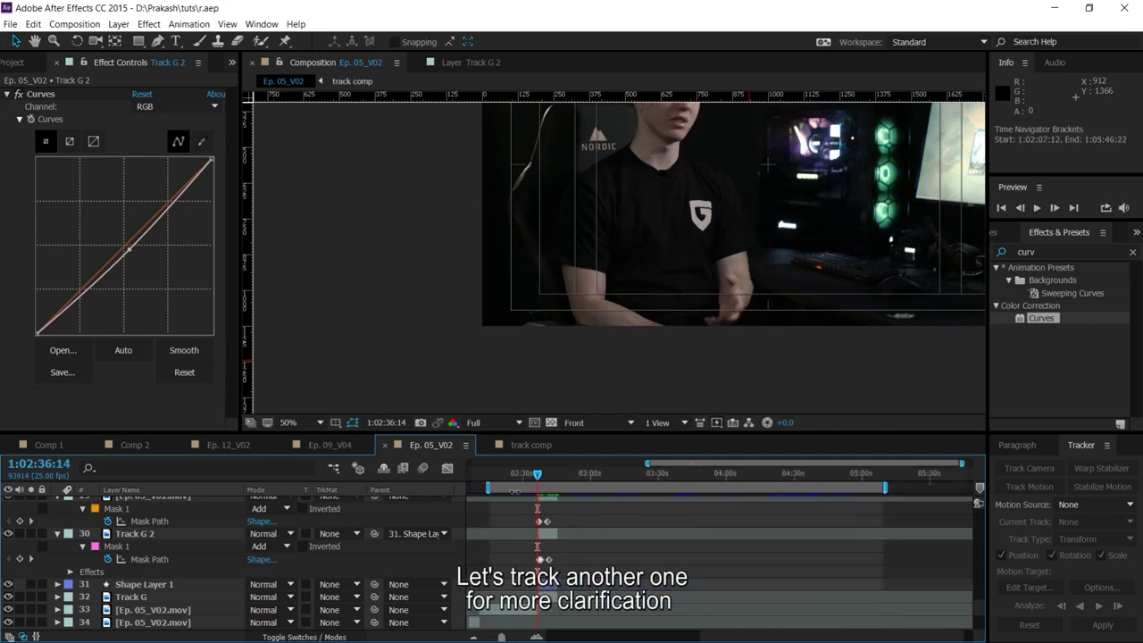
pyautogui.press('space')
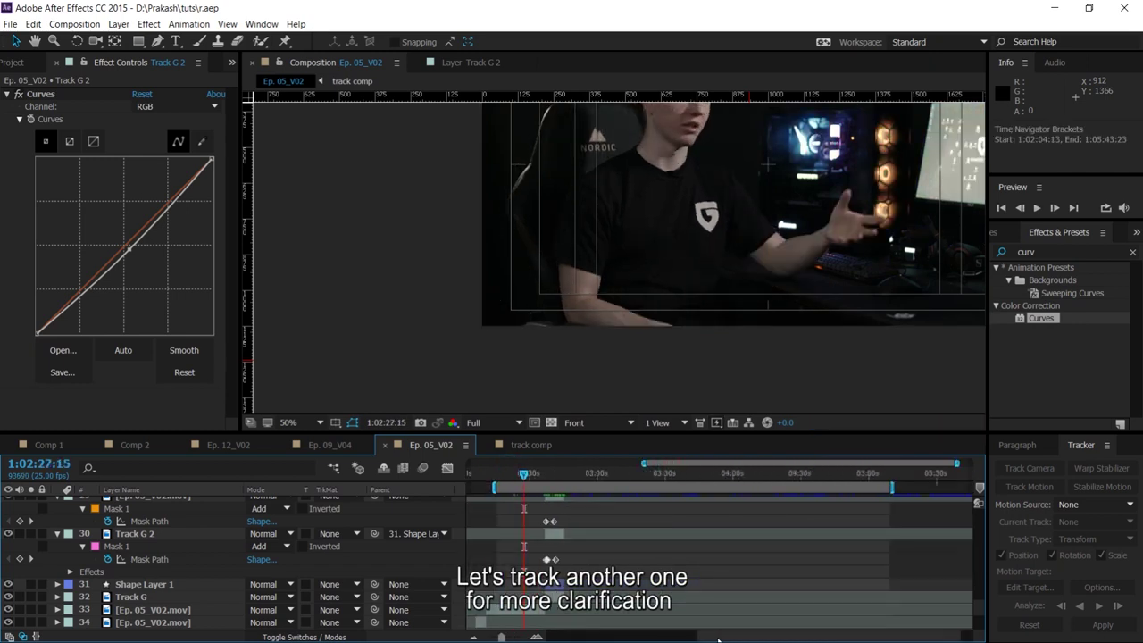
pyautogui.press('-')
pyautogui.press('=')
pyautogui.click(594, 477)
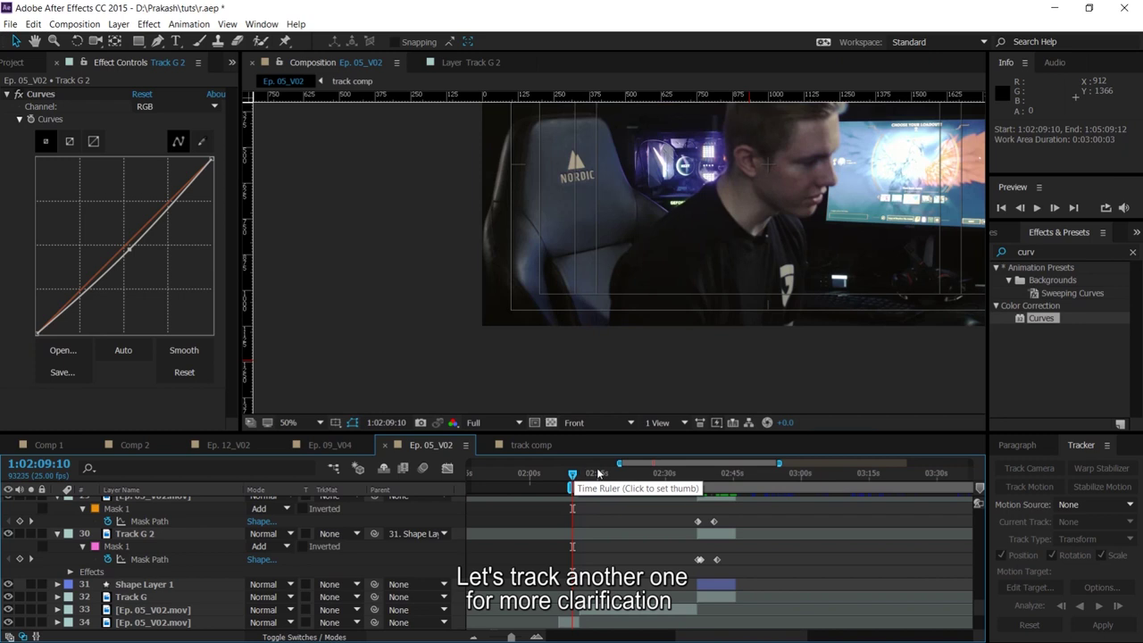
pyautogui.moveTo(594, 478)
pyautogui.mouseDown()
pyautogui.moveTo(622, 480)
pyautogui.moveTo(606, 479)
pyautogui.mouseUp()
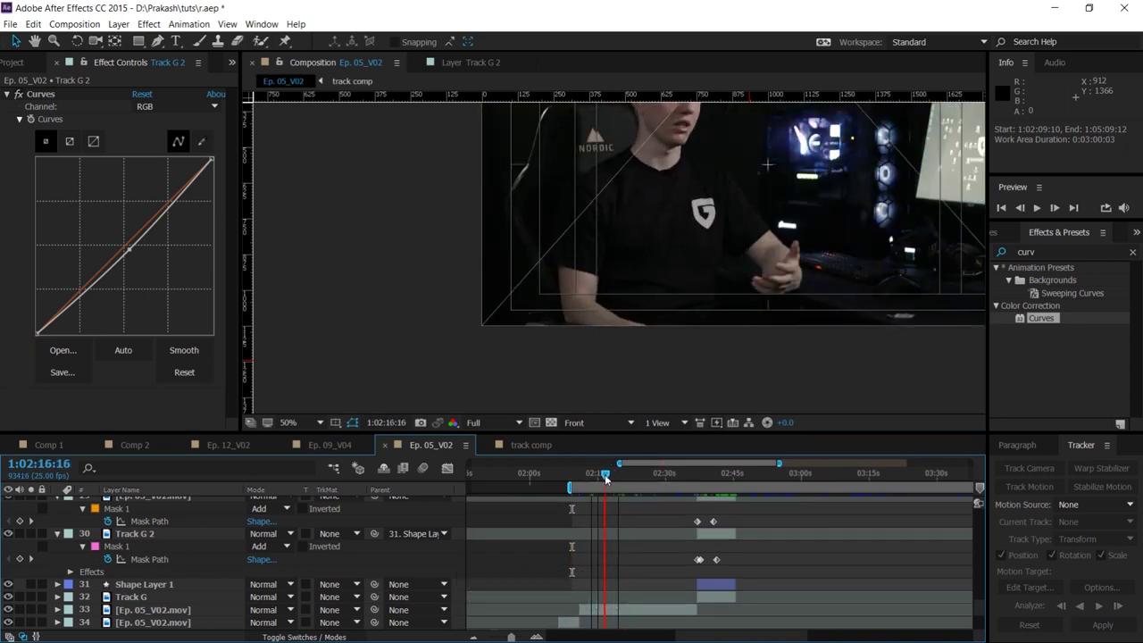
pyautogui.moveTo(605, 479)
pyautogui.mouseDown()
pyautogui.moveTo(636, 480)
pyautogui.moveTo(578, 481)
pyautogui.mouseUp()
pyautogui.keyDown('alt'); pyautogui.scroll(3, 667, 537); pyautogui.keyUp('alt')
pyautogui.scroll(-1, 666, 537)
pyautogui.press('space')
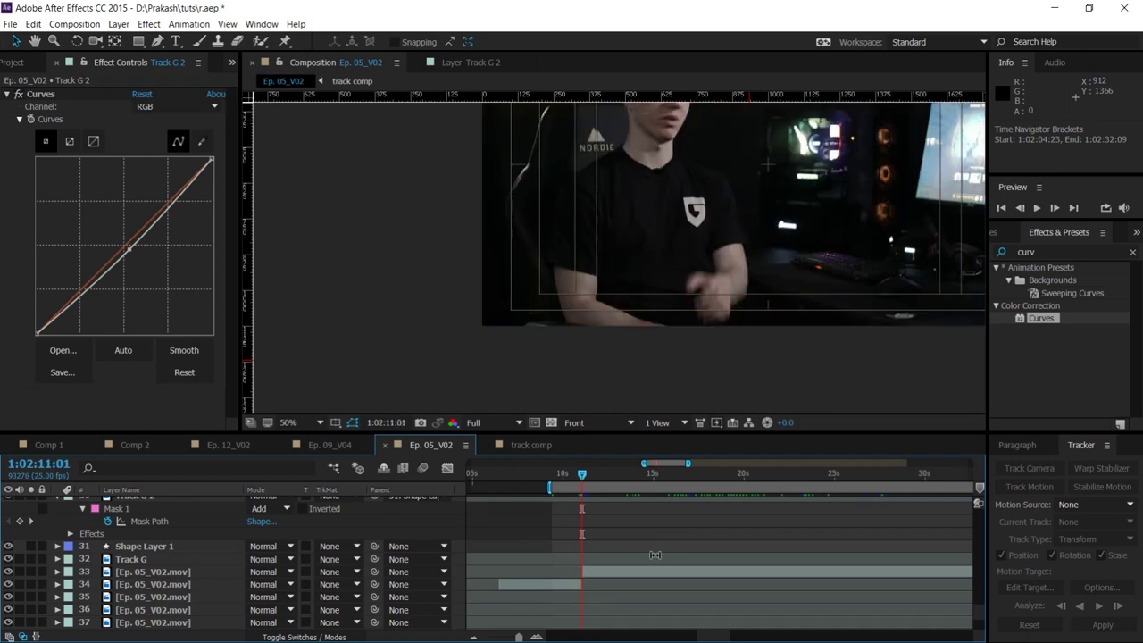
pyautogui.click(648, 569)
# Add a new Null Object and place Null 2 at position 33 in the layer stack
pyautogui.rightClick(458, 563)
pyautogui.moveTo(510, 439)
pyautogui.click(676, 520)
pyautogui.moveTo(162, 597); pyautogui.dragTo(162, 630)
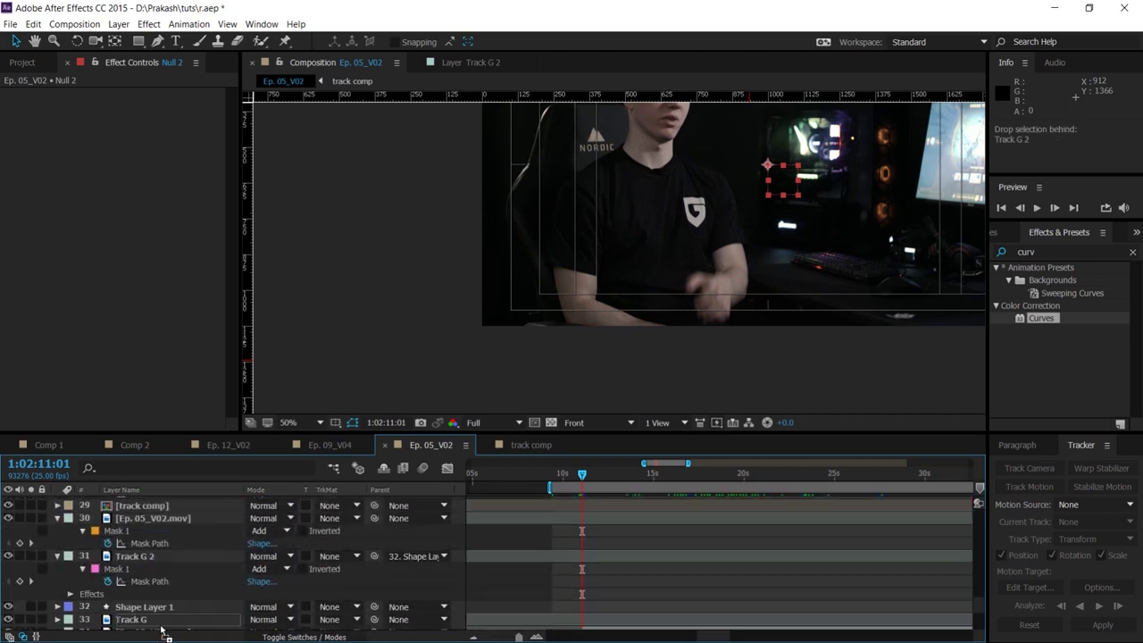
pyautogui.moveTo(162, 630); pyautogui.dragTo(179, 527)
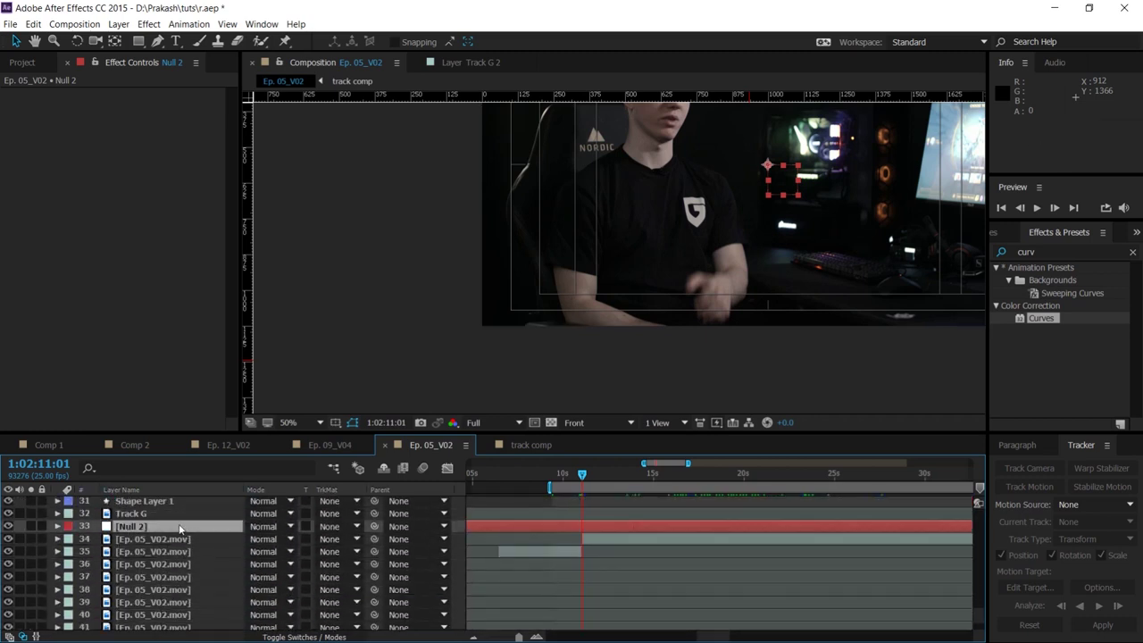
# Split Null 2 at 37:00, where the shot ends, and delete the later part
pyautogui.scroll(-2, 643, 512)
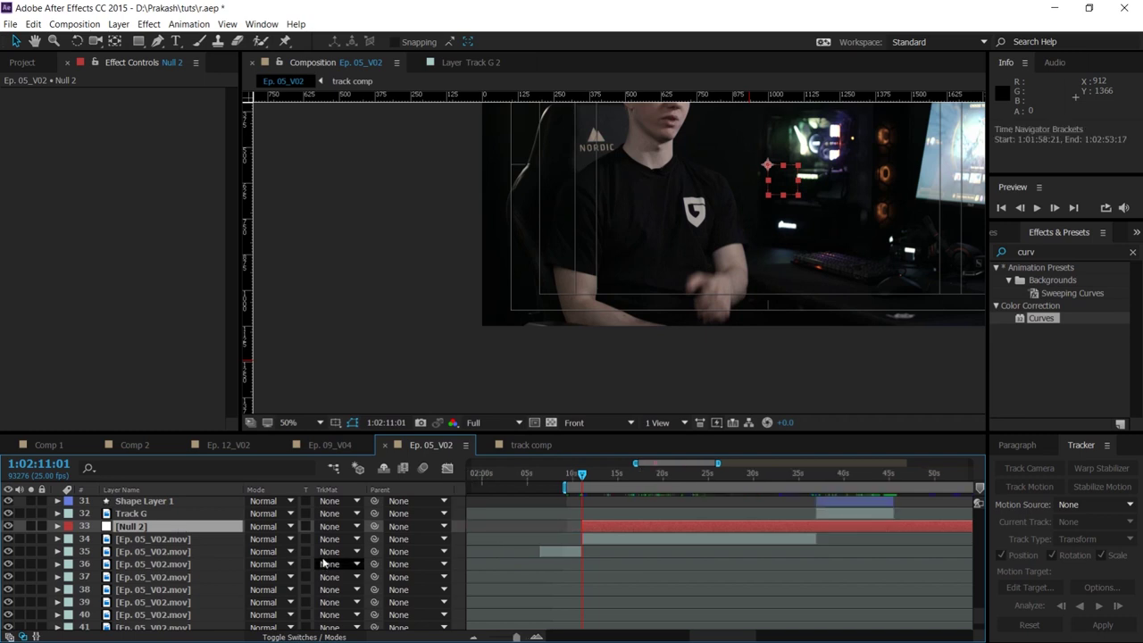
pyautogui.click(823, 479)
pyautogui.scroll(4, 803, 473)
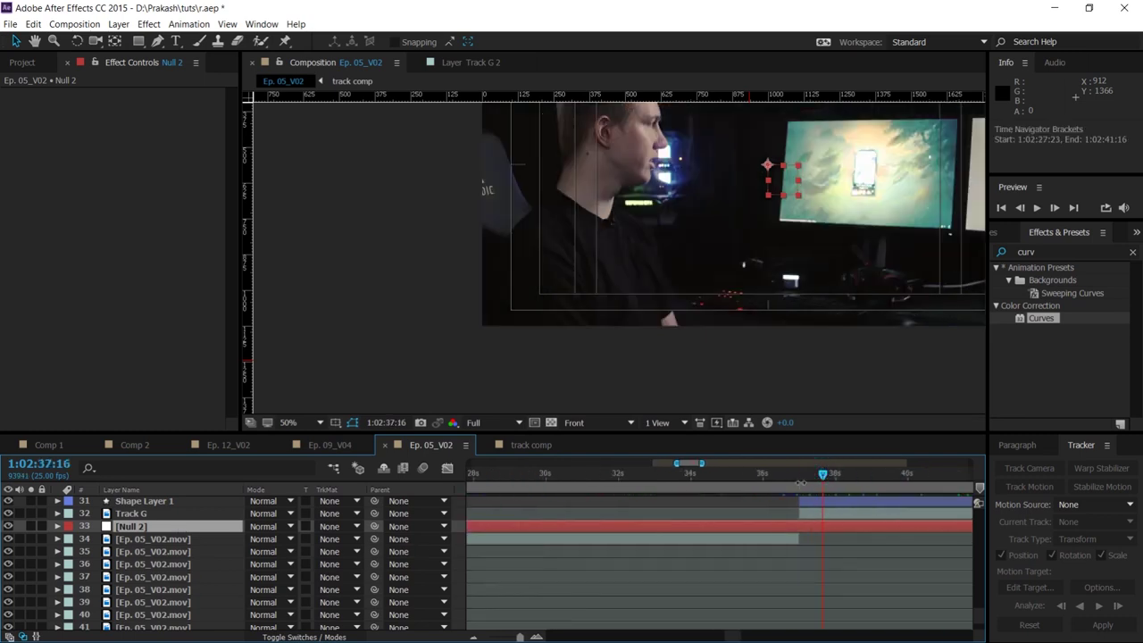
pyautogui.moveTo(772, 469); pyautogui.dragTo(775, 477)
pyautogui.scroll(4, 778, 500)
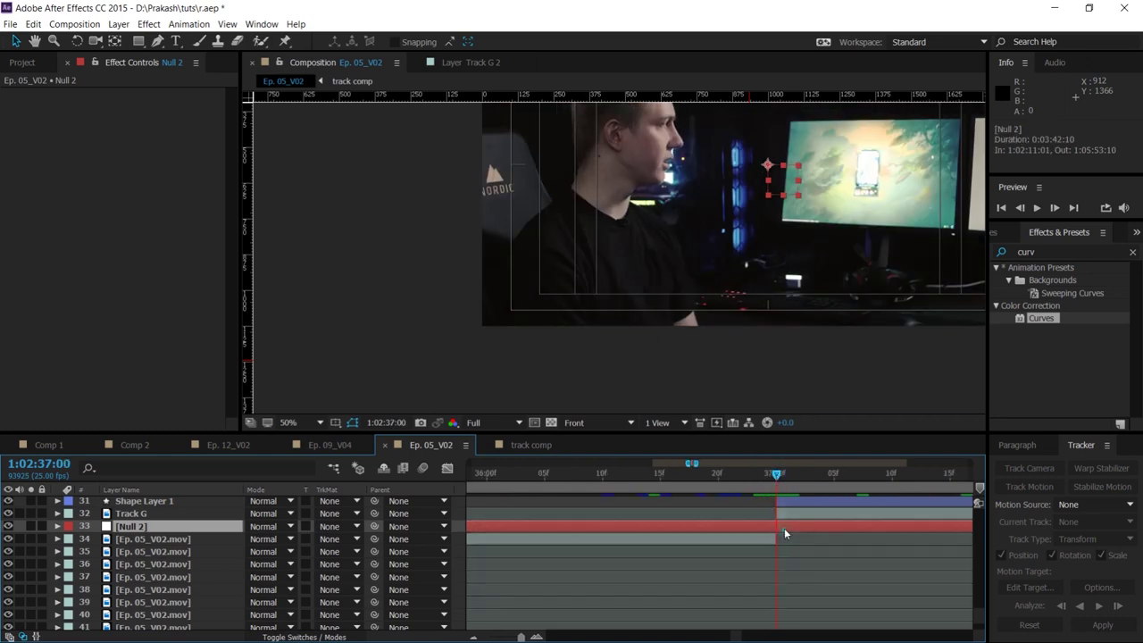
pyautogui.hotkey('ctrl', 'shift', 'd')
pyautogui.press('pageup')
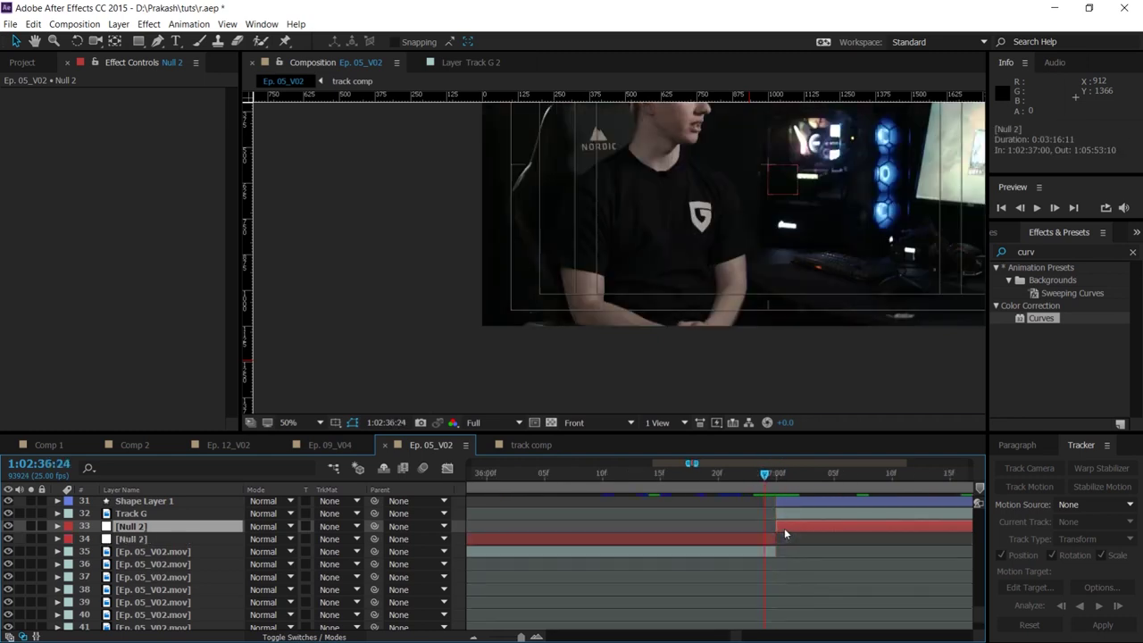
pyautogui.press('Delete')
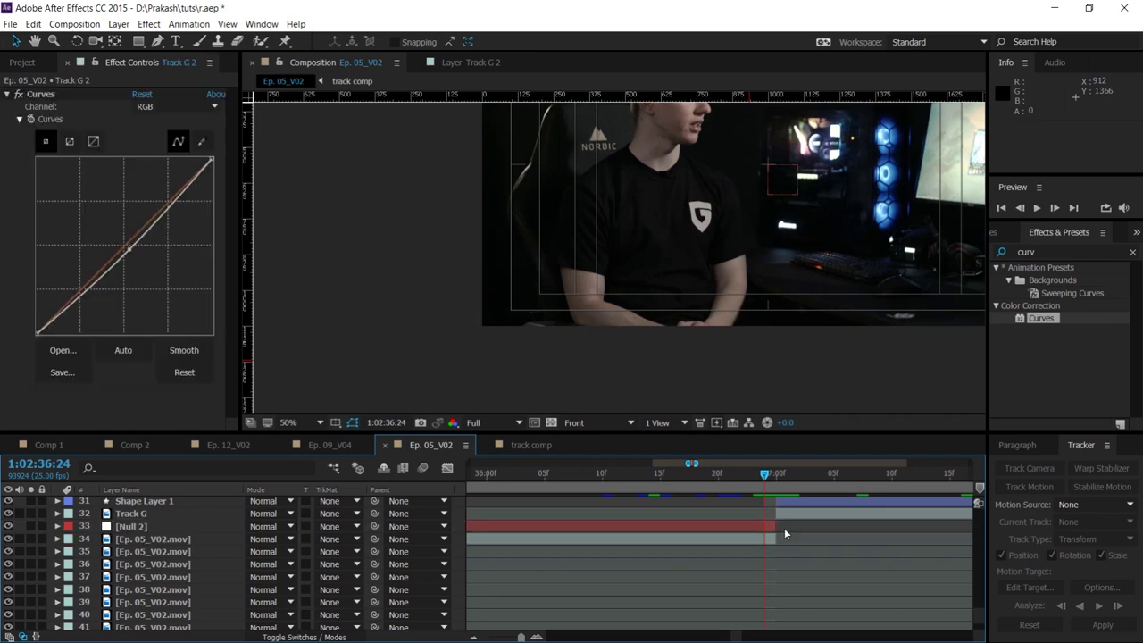
pyautogui.scroll(-5, 686, 524)
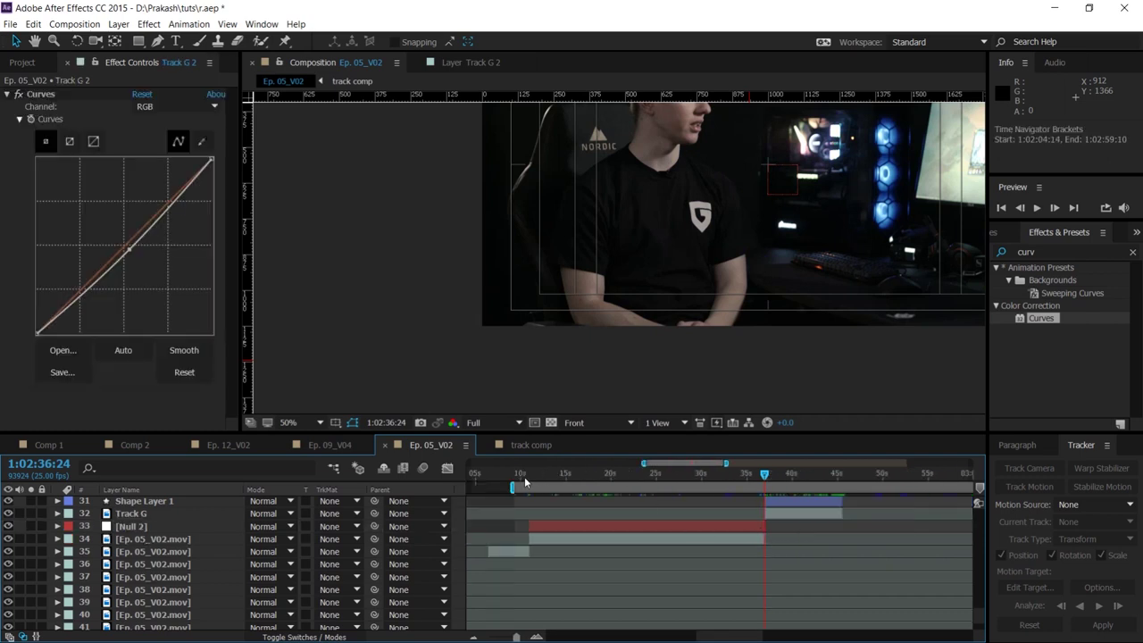
pyautogui.scroll(3, 525, 482)
pyautogui.click(668, 473)
# Rename footage layer 34 to Trrack
pyautogui.click(660, 543)
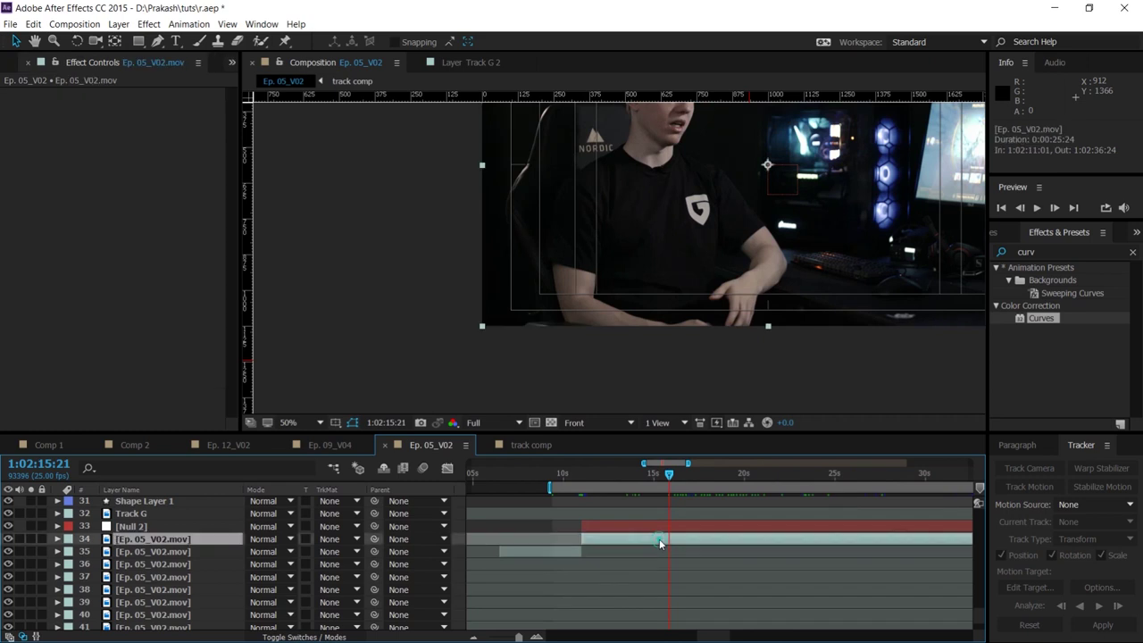
pyautogui.rightClick(154, 542)
pyautogui.click(223, 528)
pyautogui.write('Track')
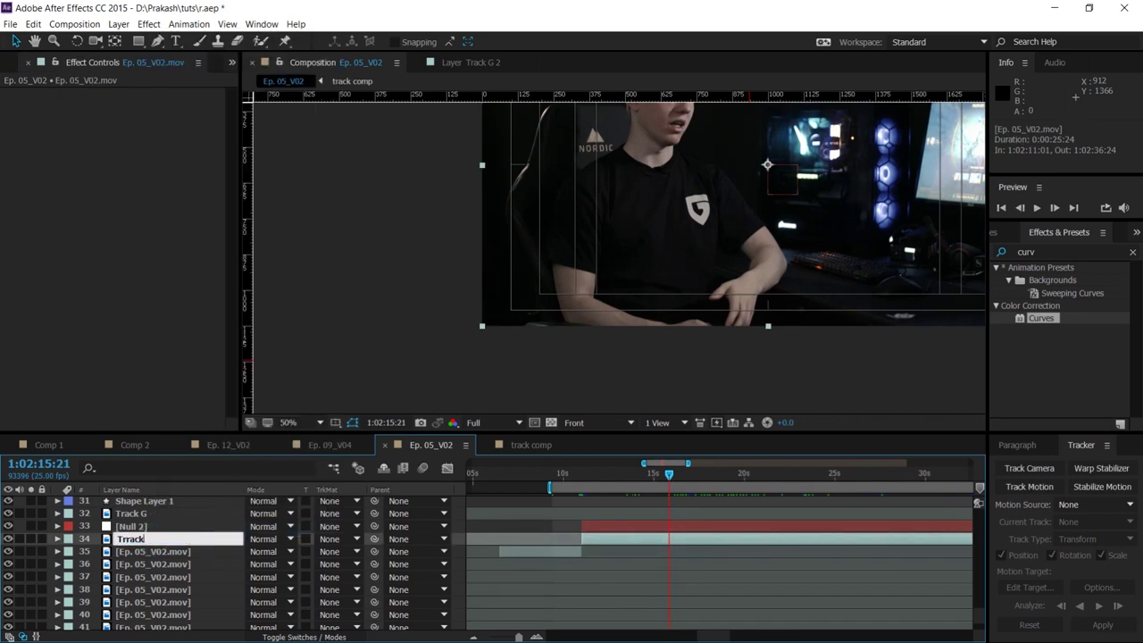
pyautogui.press('Return')
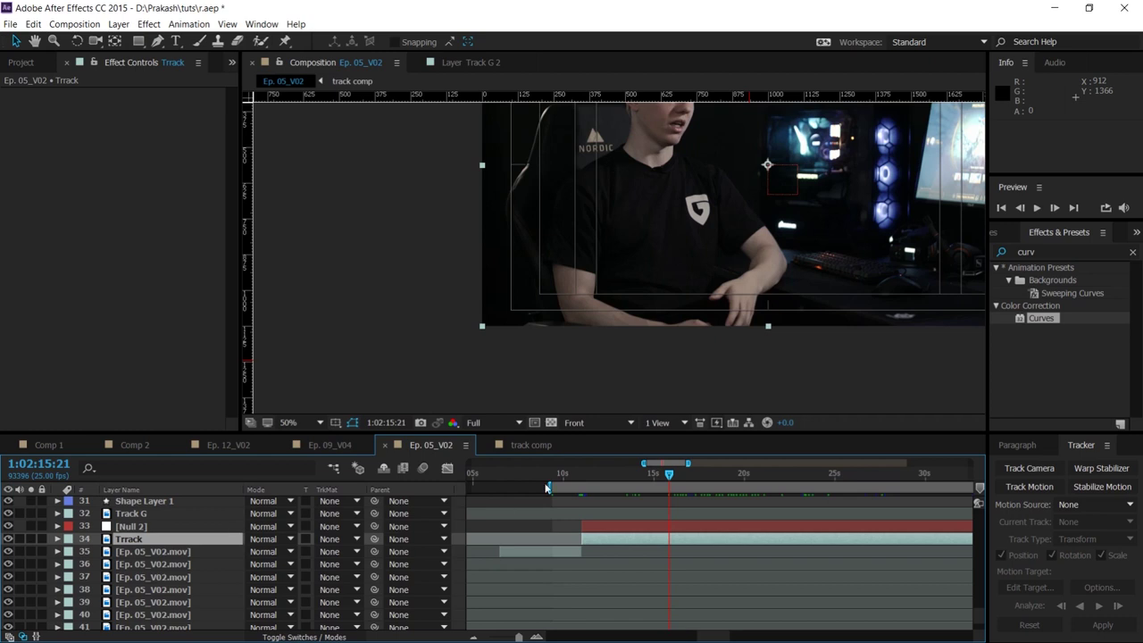
# Choose Trrack as the Tracker's motion source and start a new motion track on it
pyautogui.moveTo(754, 256); pyautogui.dragTo(668, 288)
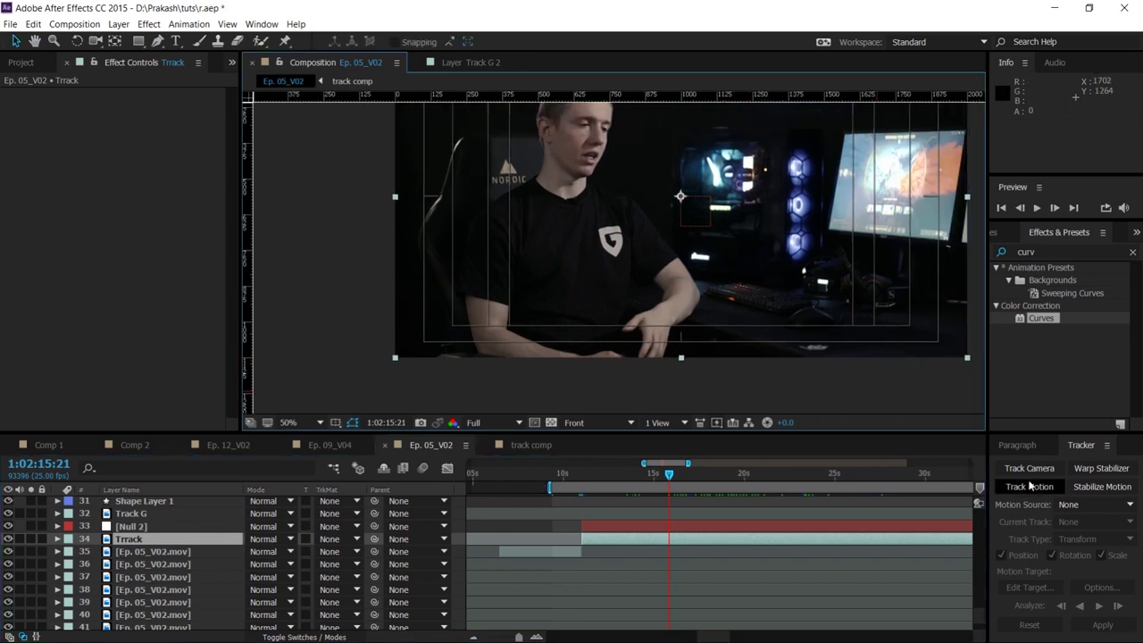
pyautogui.click(1100, 507)
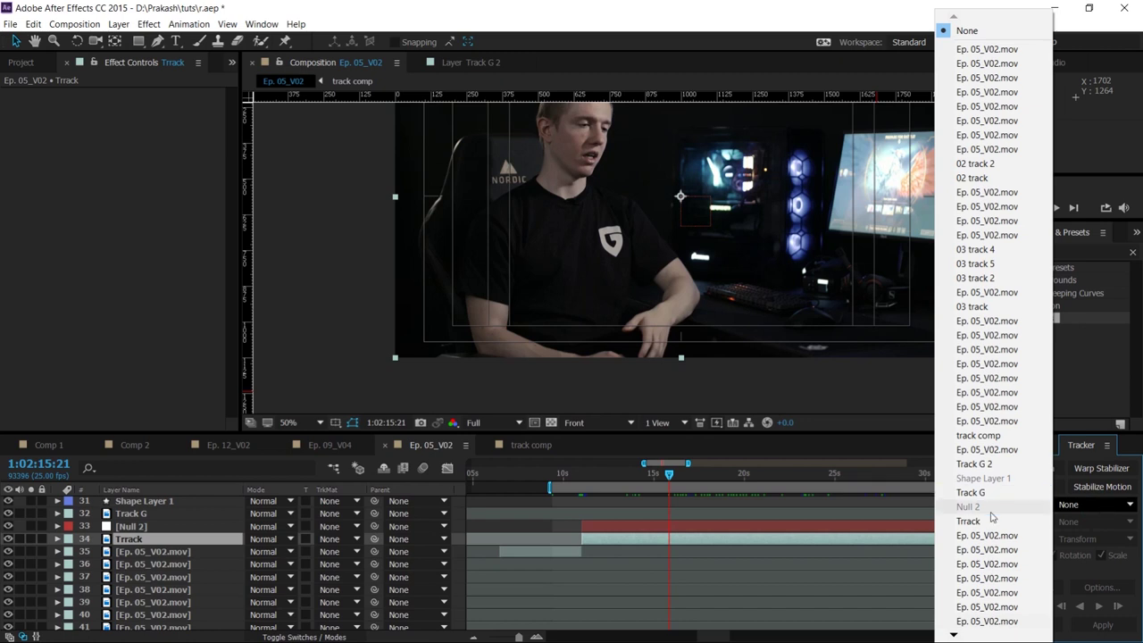
pyautogui.click(987, 521)
pyautogui.click(1070, 522)
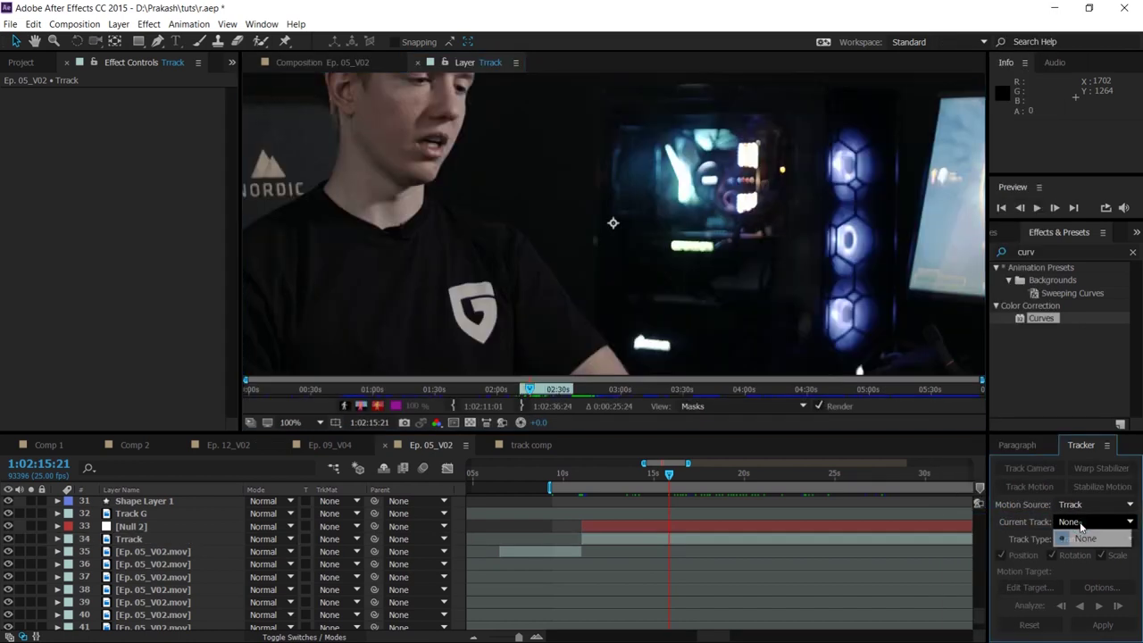
pyautogui.click(1081, 527)
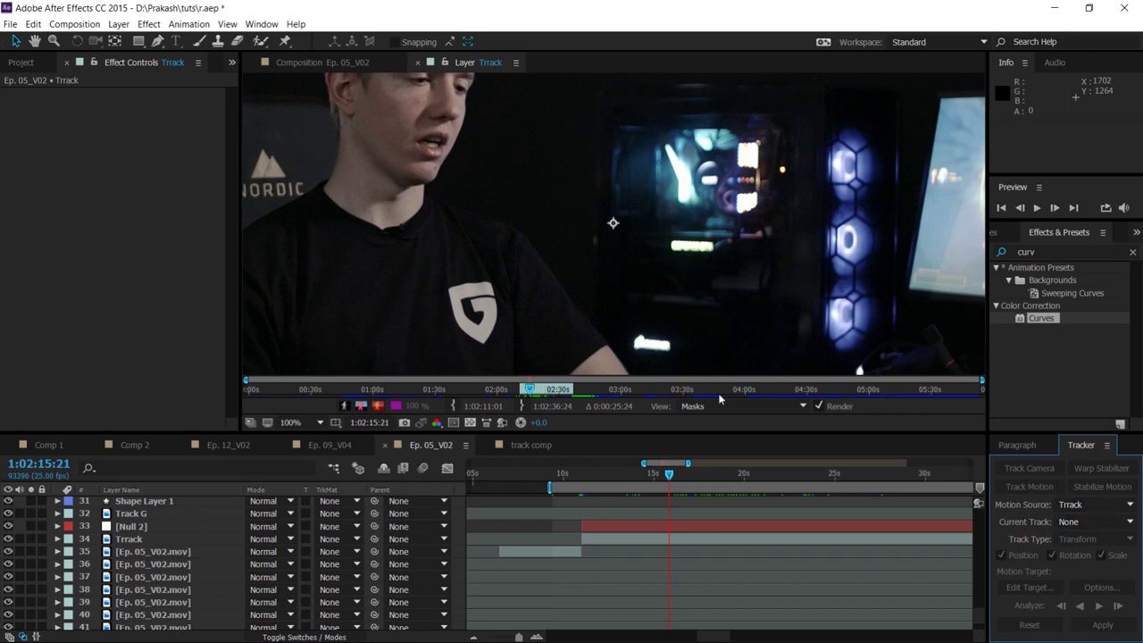
pyautogui.click(695, 539)
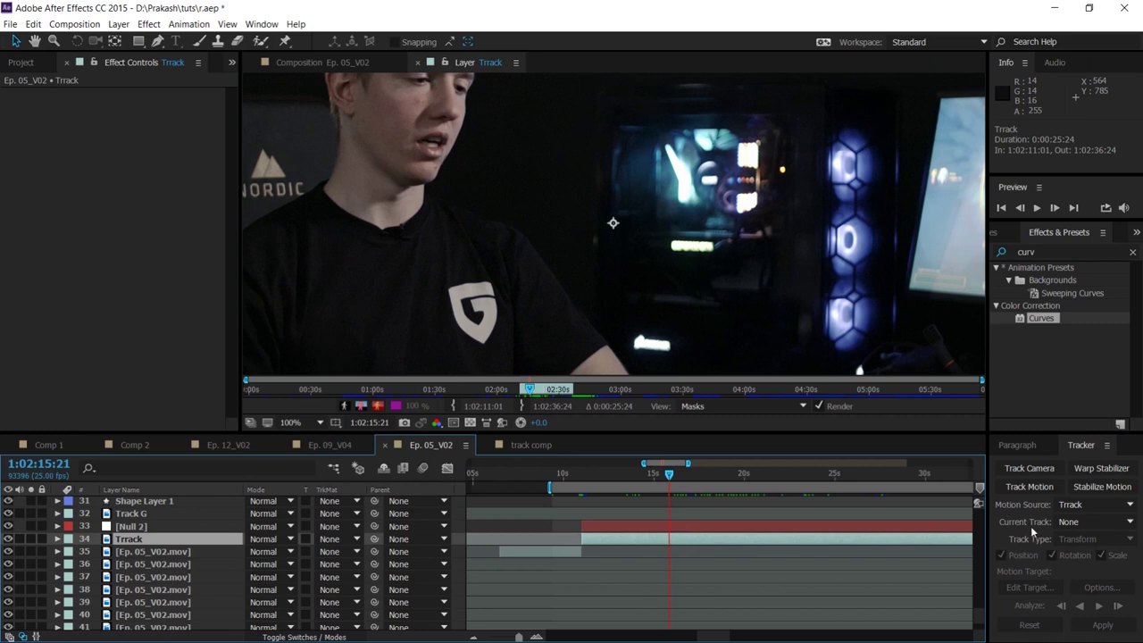
pyautogui.click(1061, 524)
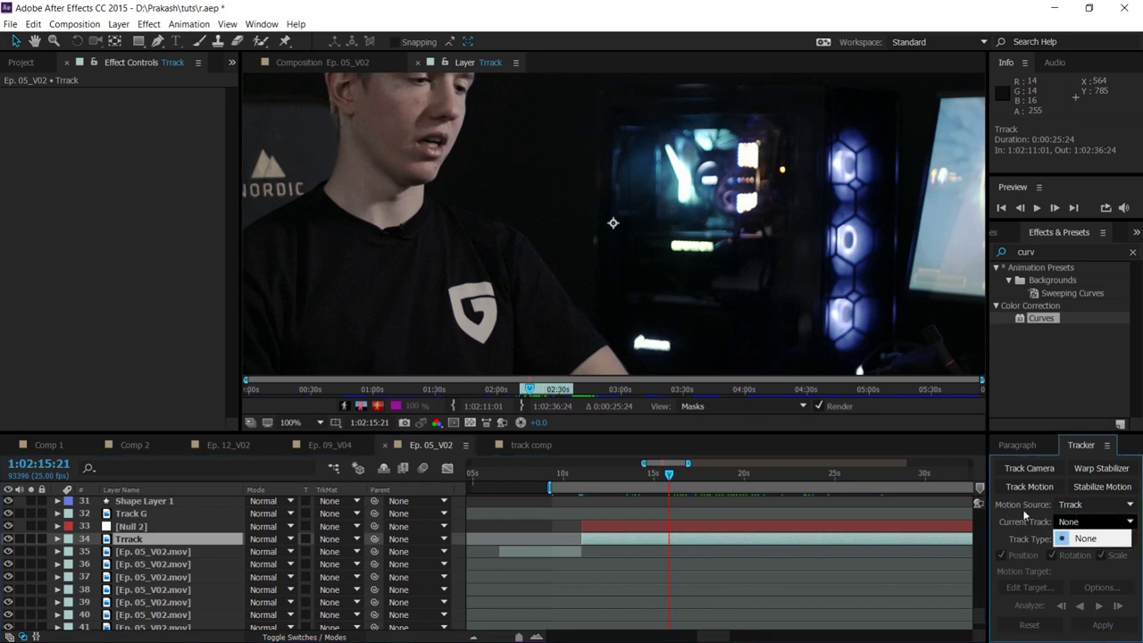
pyautogui.click(1015, 483)
pyautogui.click(1016, 487)
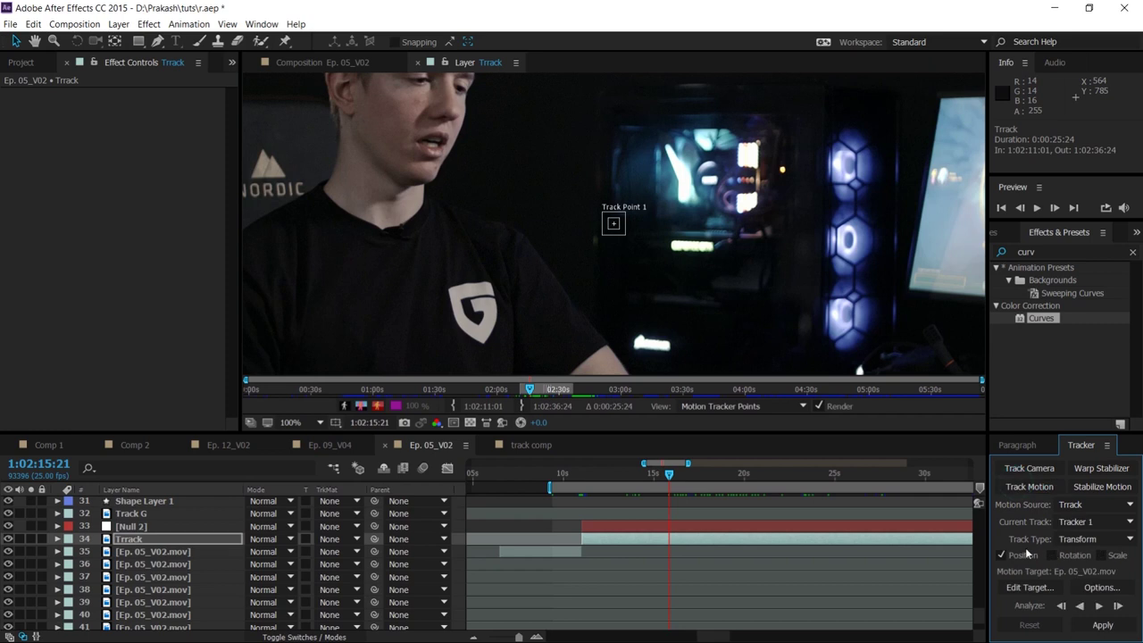
# Enable Scale tracking, keeping Trrack as motion source and Transform as the track type
pyautogui.click(1107, 556)
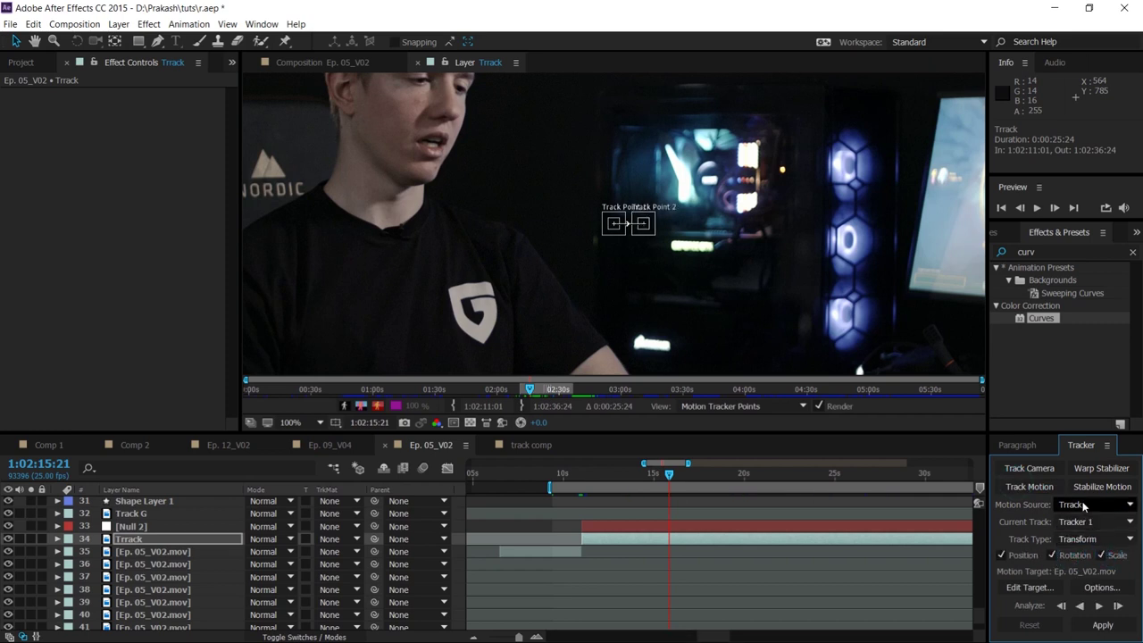
pyautogui.click(1092, 525)
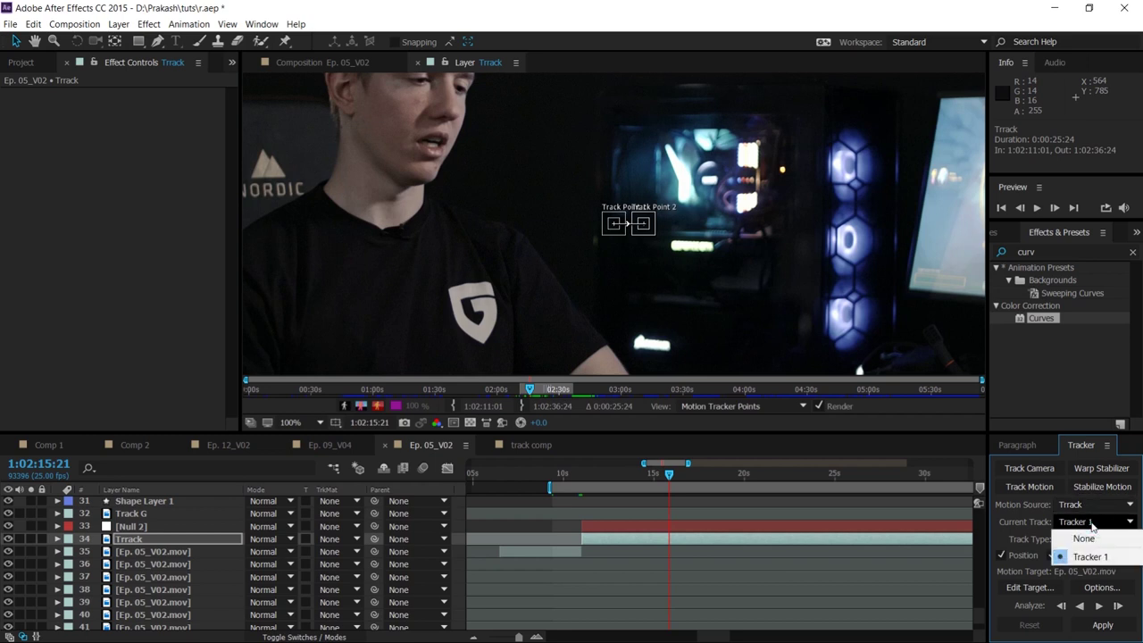
pyautogui.click(1083, 507)
pyautogui.click(1083, 506)
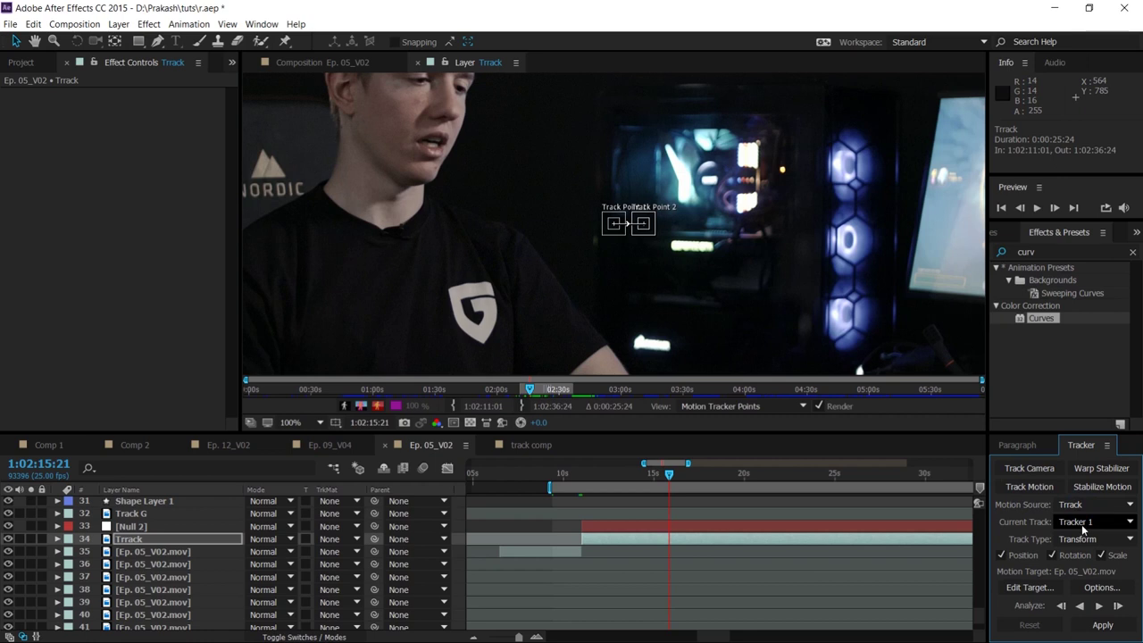
pyautogui.click(1084, 540)
pyautogui.click(1083, 538)
pyautogui.scroll(1, 612, 240)
pyautogui.scroll(1, 800, 177)
# Place Track Point 1 on the G logo's inner corner and Track Point 2 on its lower tip
pyautogui.moveTo(799, 160); pyautogui.dragTo(525, 318)
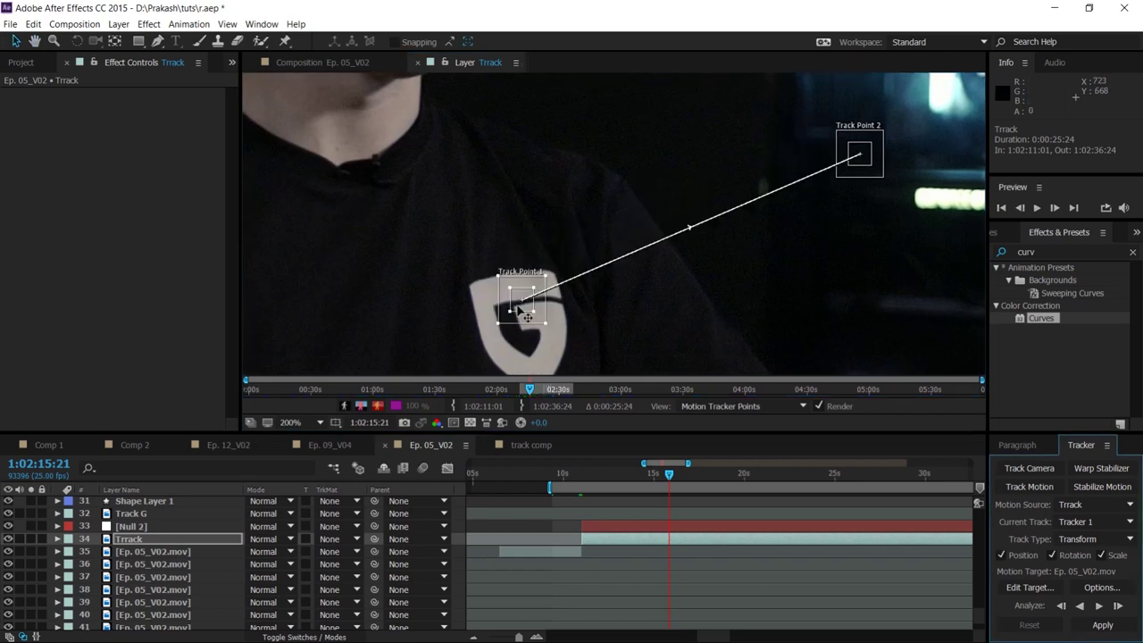
pyautogui.scroll(1, 525, 318)
pyautogui.moveTo(607, 241); pyautogui.dragTo(551, 256)
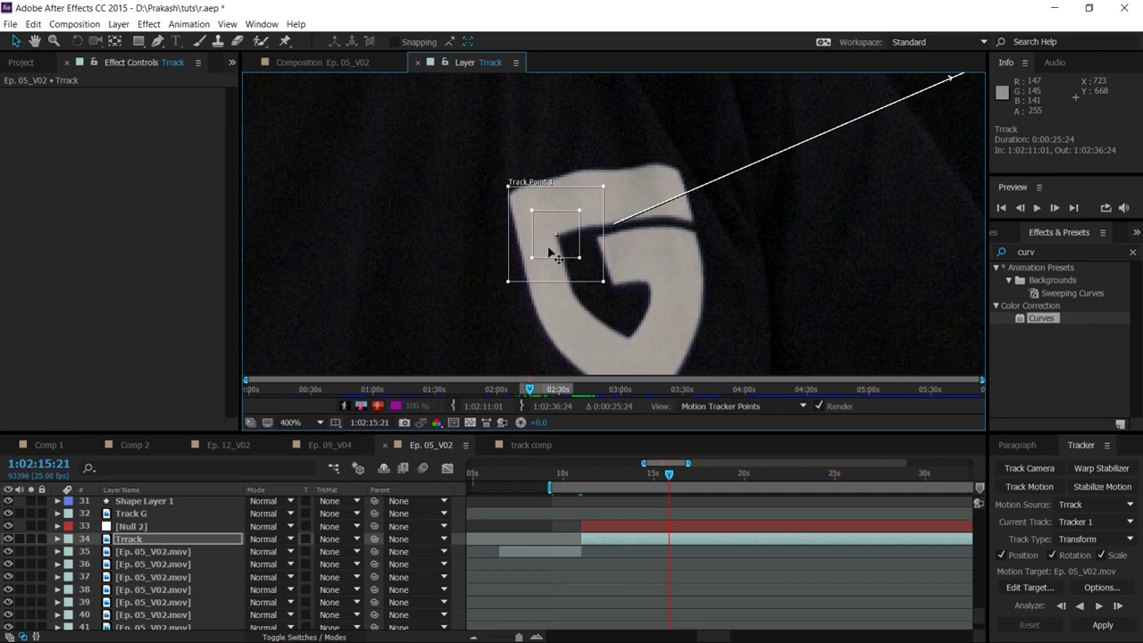
pyautogui.scroll(-1, 822, 161)
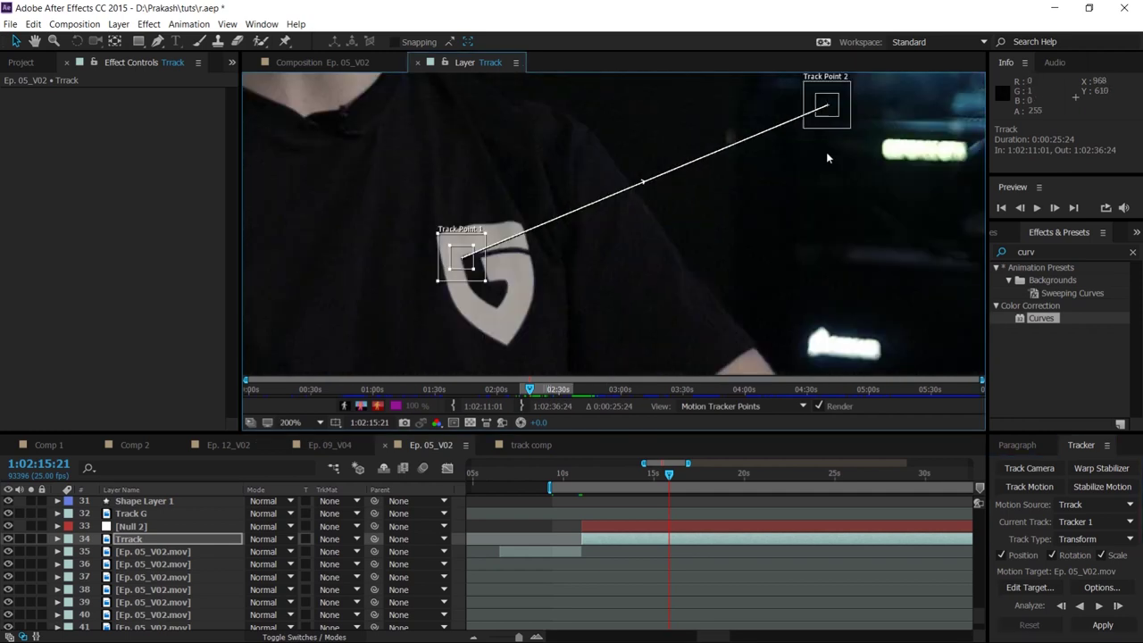
pyautogui.moveTo(839, 124); pyautogui.dragTo(514, 356)
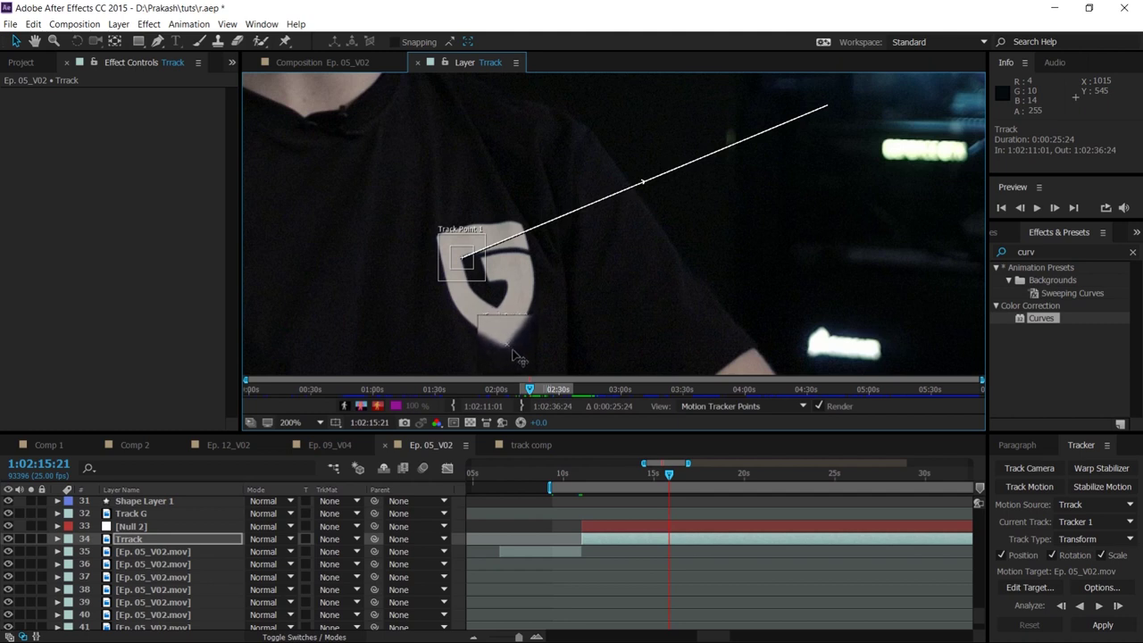
pyautogui.scroll(1, 514, 355)
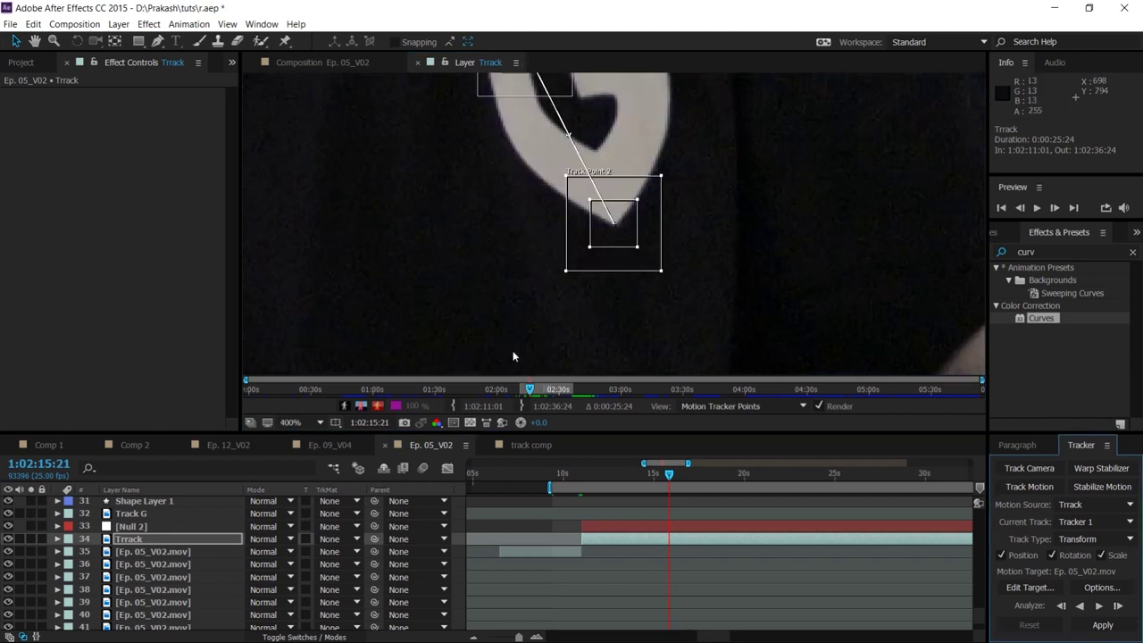
pyautogui.scroll(-1, 670, 222)
pyautogui.scroll(1, 688, 273)
pyautogui.scroll(-1, 626, 303)
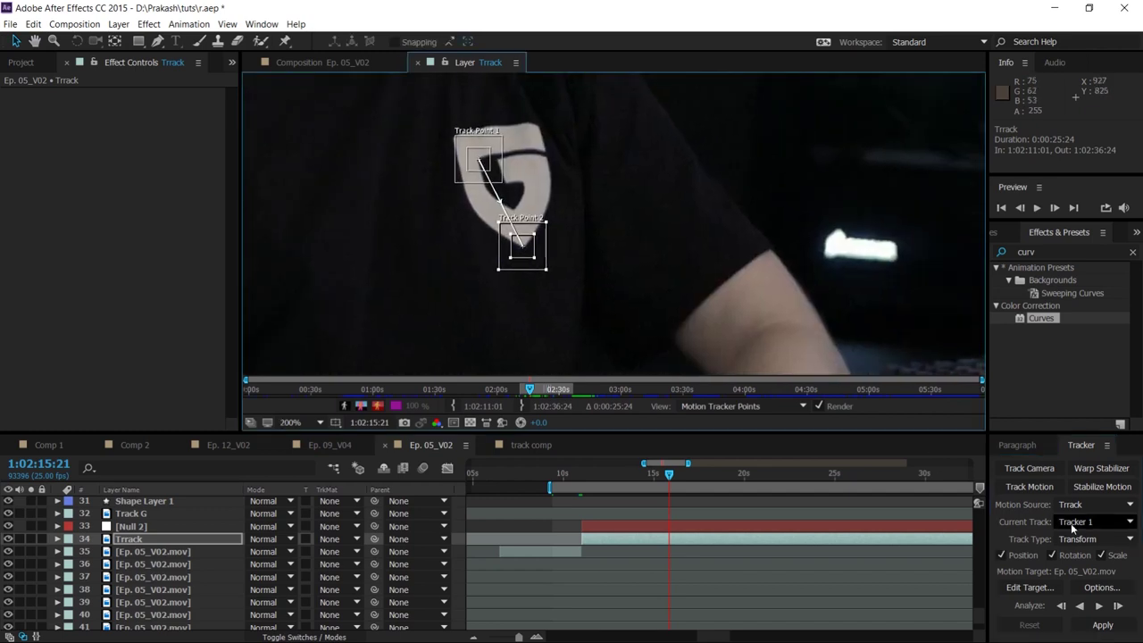
# Recheck the Transform track type and Trrack motion source, then reselect the Trrack layer
pyautogui.click(1097, 539)
pyautogui.click(1098, 536)
pyautogui.click(1087, 506)
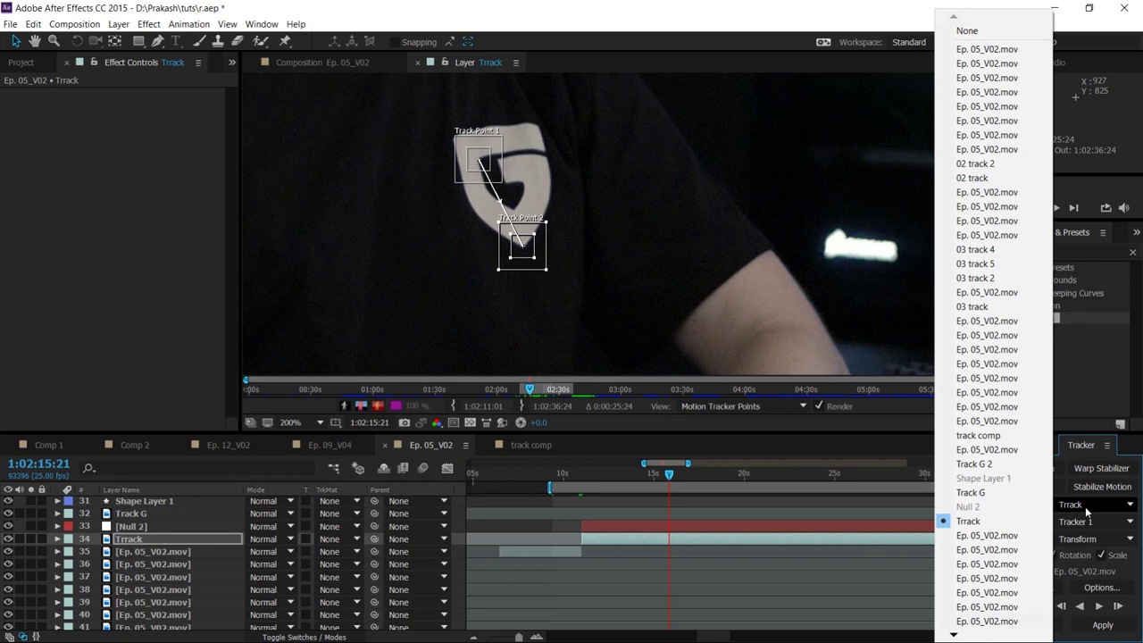
pyautogui.click(1085, 506)
pyautogui.click(1099, 523)
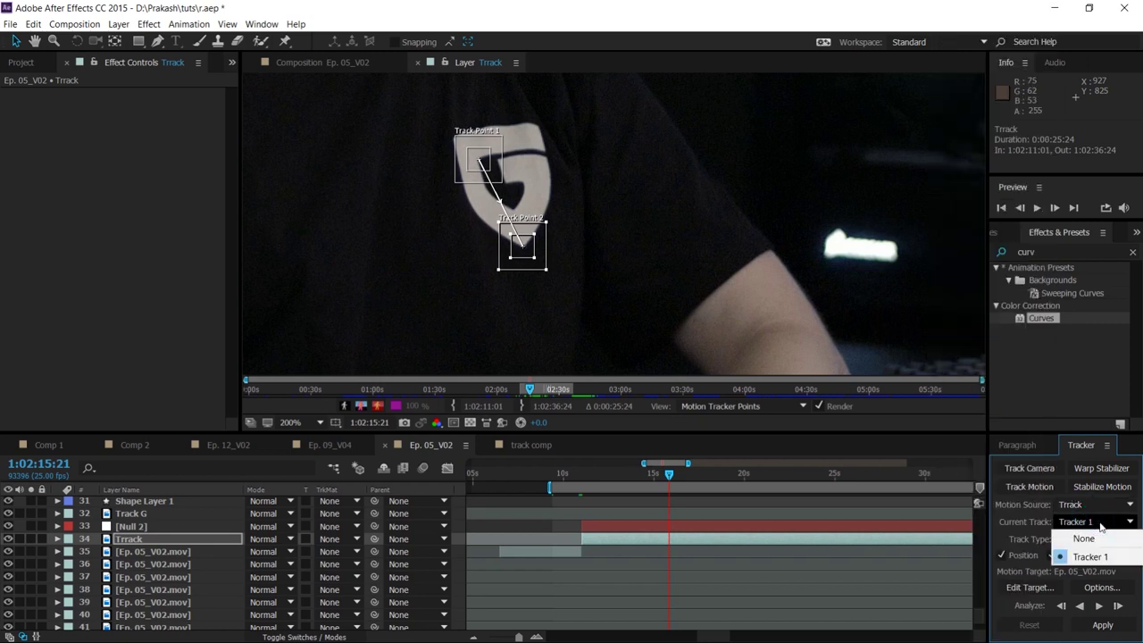
pyautogui.click(136, 528)
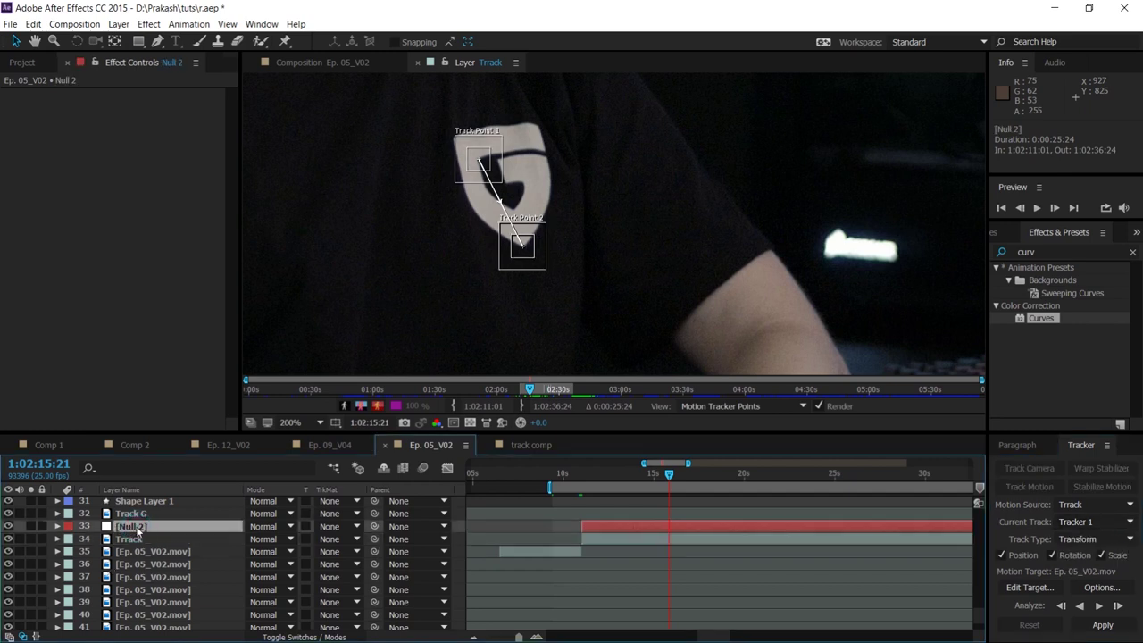
pyautogui.click(138, 539)
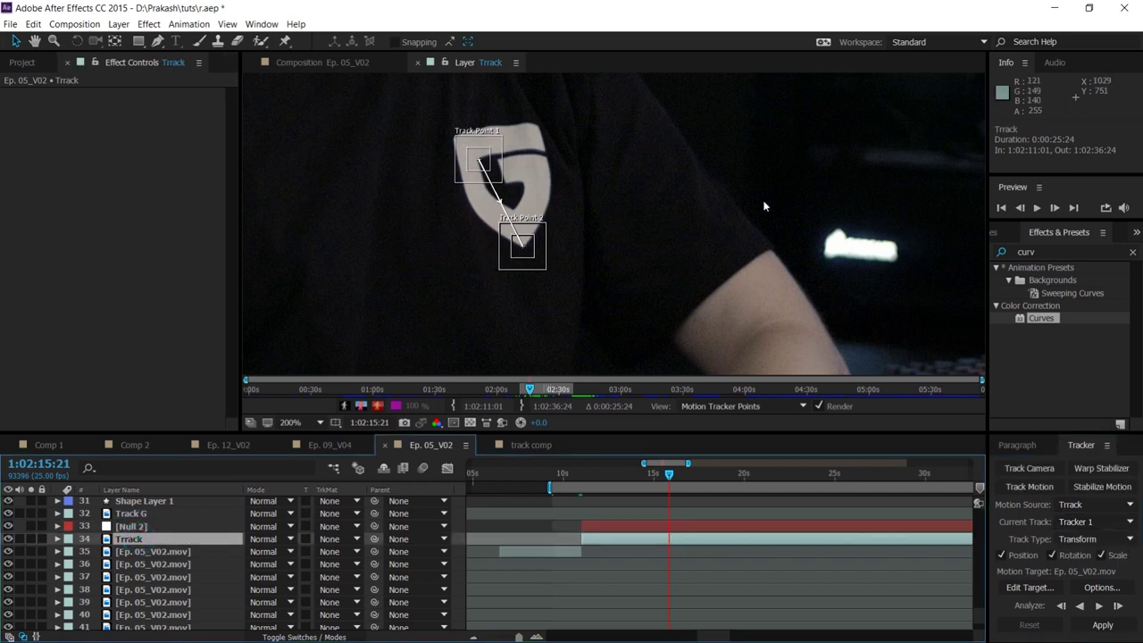
# Scrub the clip forward to around 1:02:17:20 while watching the G logo move
pyautogui.press(',')
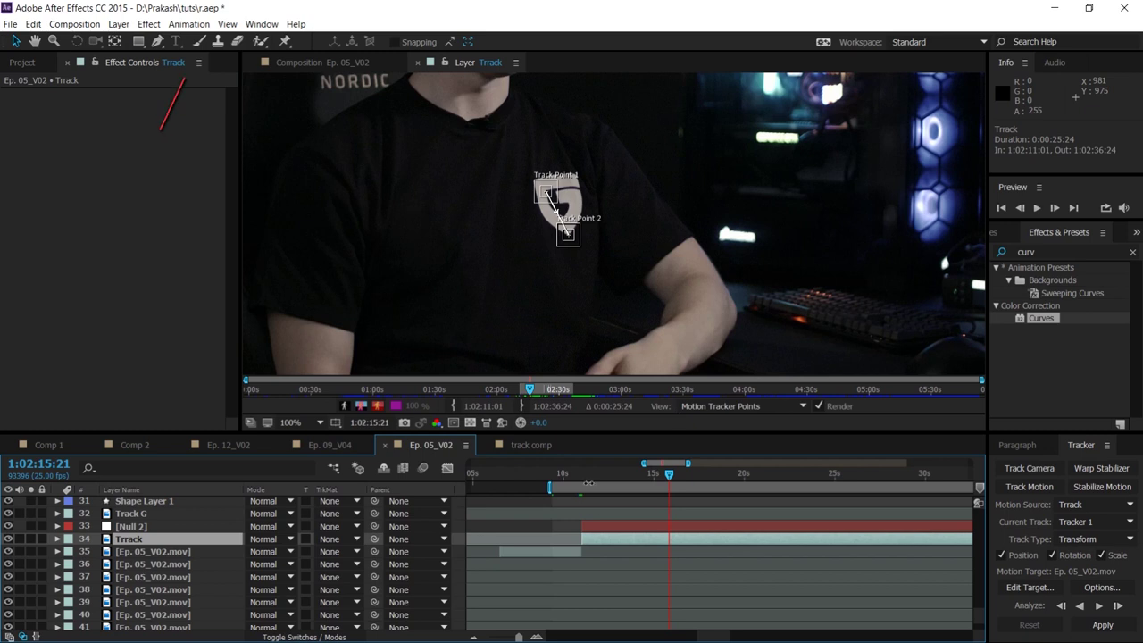
pyautogui.click(582, 478)
pyautogui.moveTo(583, 478); pyautogui.dragTo(602, 475)
pyautogui.moveTo(610, 475); pyautogui.dragTo(622, 476)
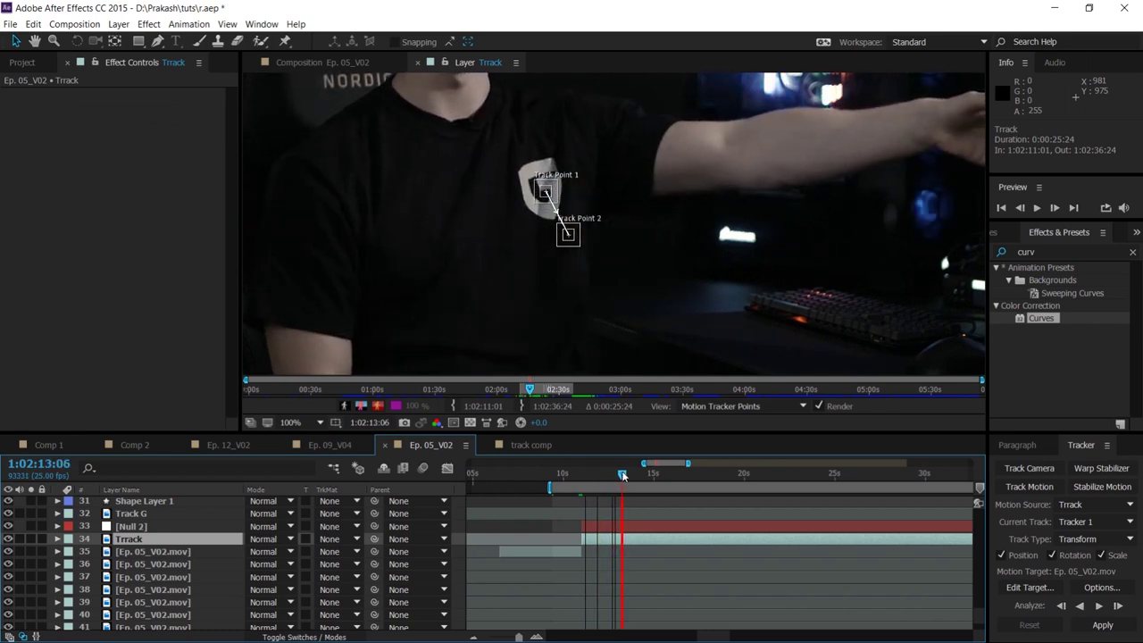
pyautogui.moveTo(621, 475); pyautogui.dragTo(647, 470)
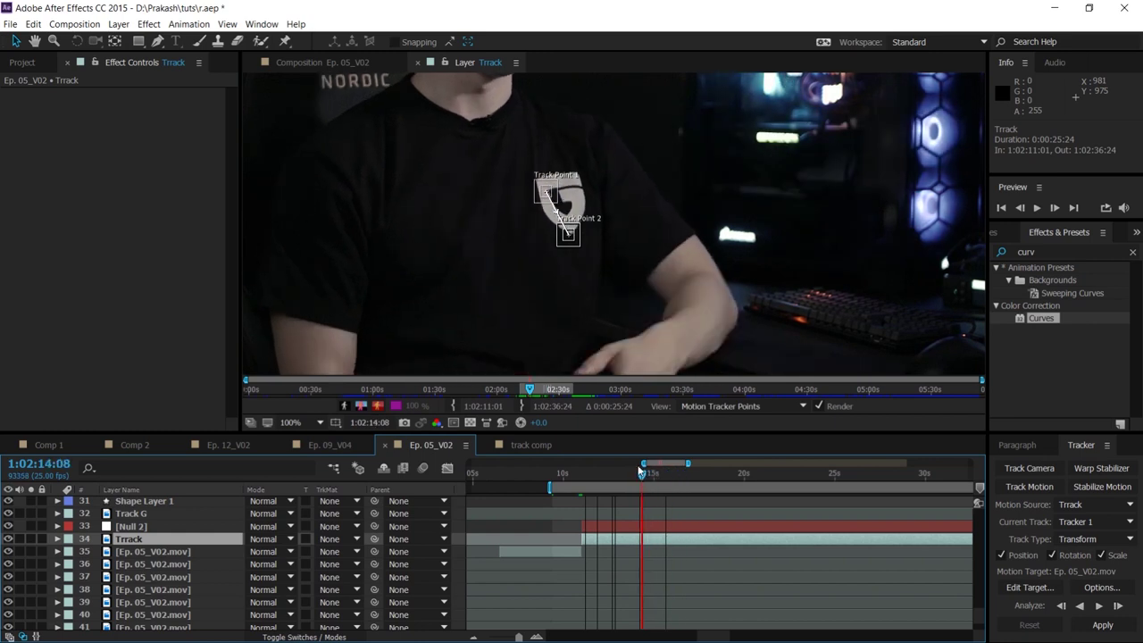
pyautogui.moveTo(674, 474); pyautogui.dragTo(707, 479)
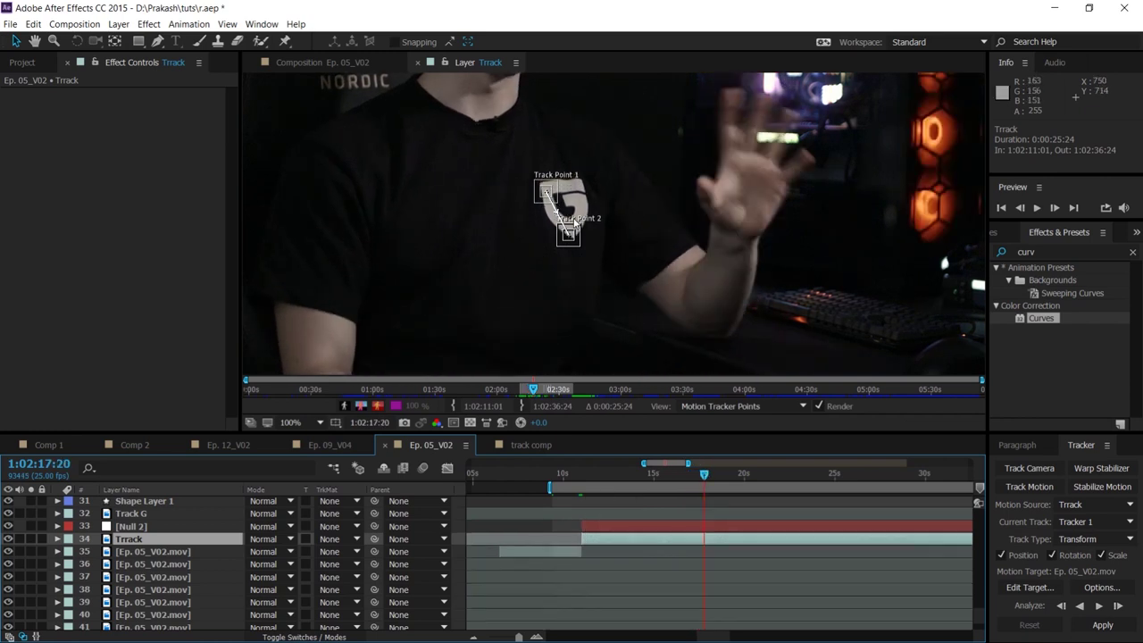
# Move Track Points 1 and 2 back onto the G logo's top corner and lower tip
pyautogui.scroll(3, 576, 224)
pyautogui.moveTo(498, 250); pyautogui.dragTo(536, 276)
pyautogui.scroll(-2, 549, 228)
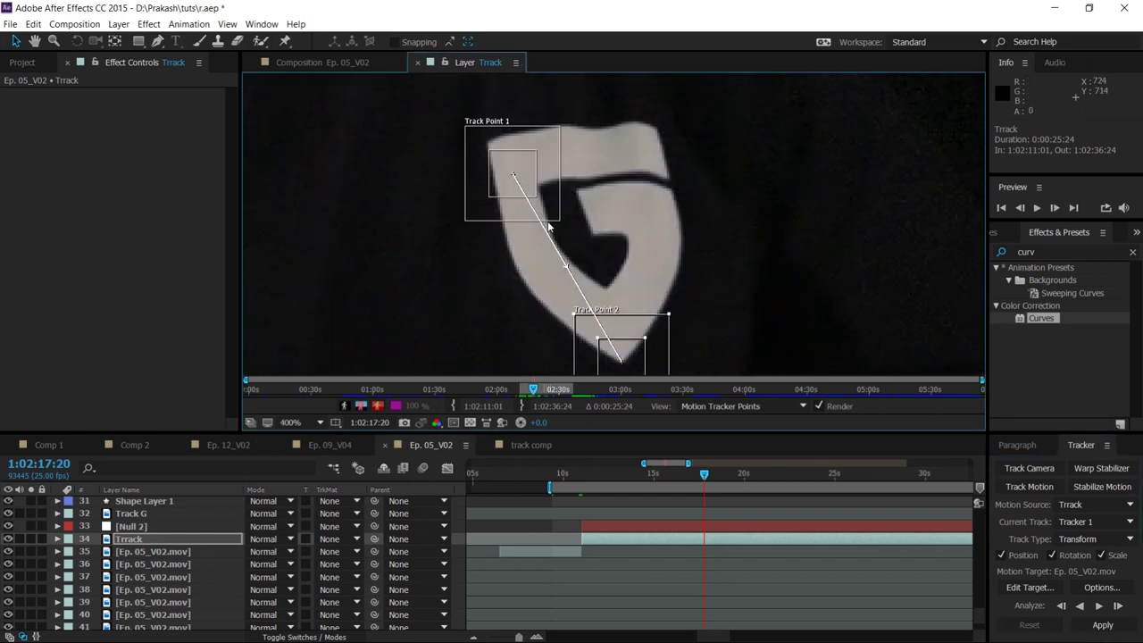
pyautogui.scroll(1, 549, 227)
pyautogui.moveTo(505, 146); pyautogui.dragTo(536, 170)
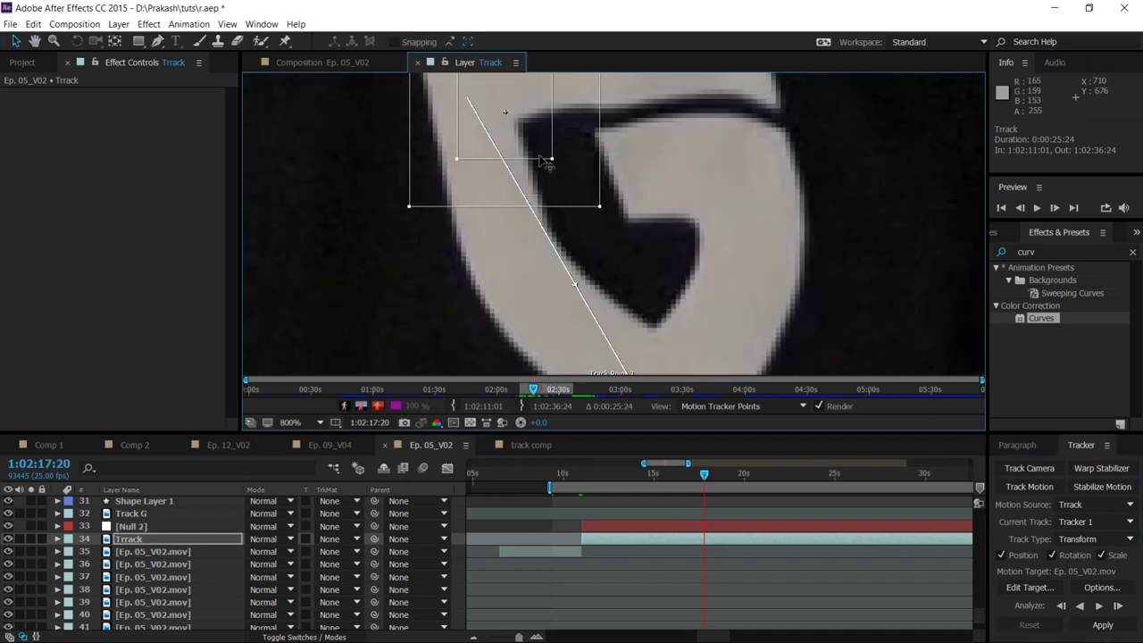
pyautogui.scroll(-4, 616, 228)
pyautogui.scroll(-2, 648, 262)
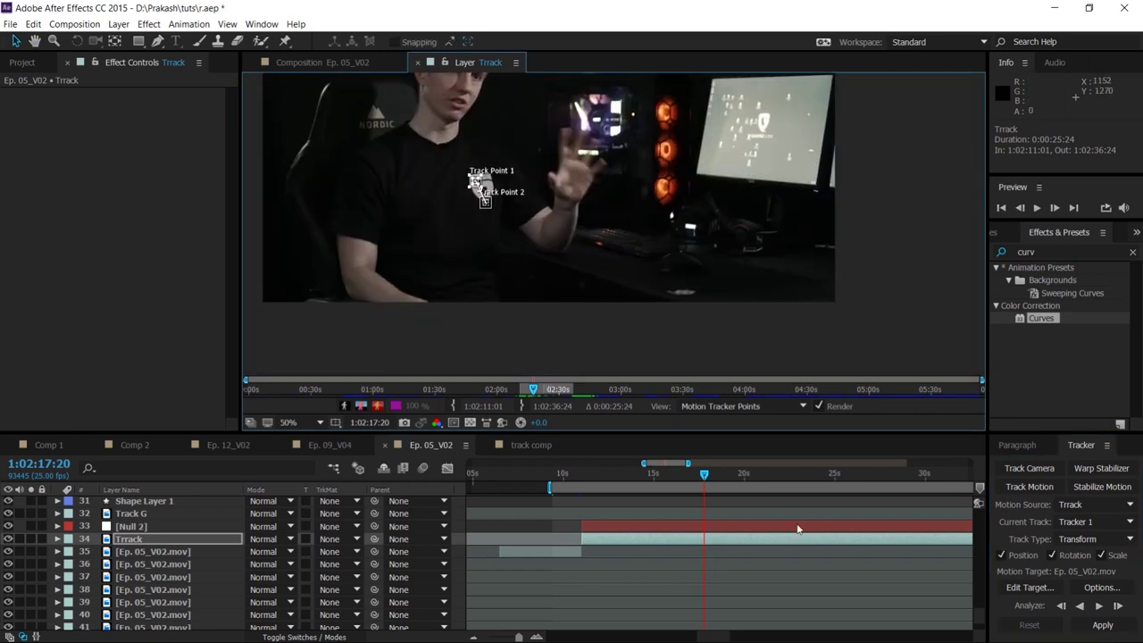
pyautogui.moveTo(711, 628); pyautogui.dragTo(804, 632)
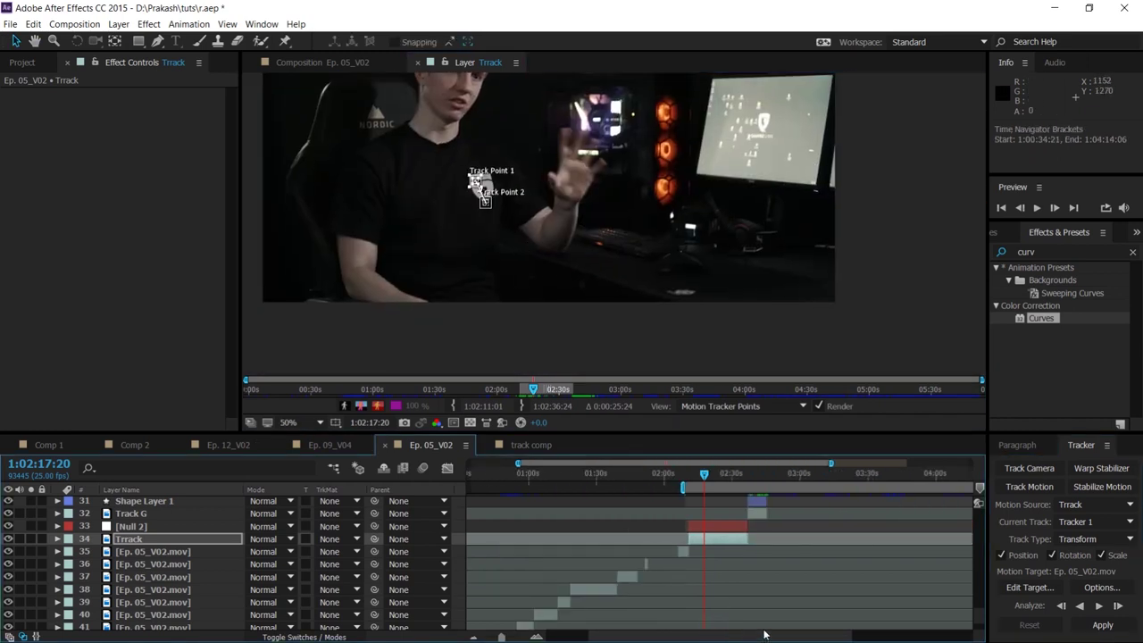
# Analyze the track points forward through the clip up to 1:02:36:24
pyautogui.click(1099, 606)
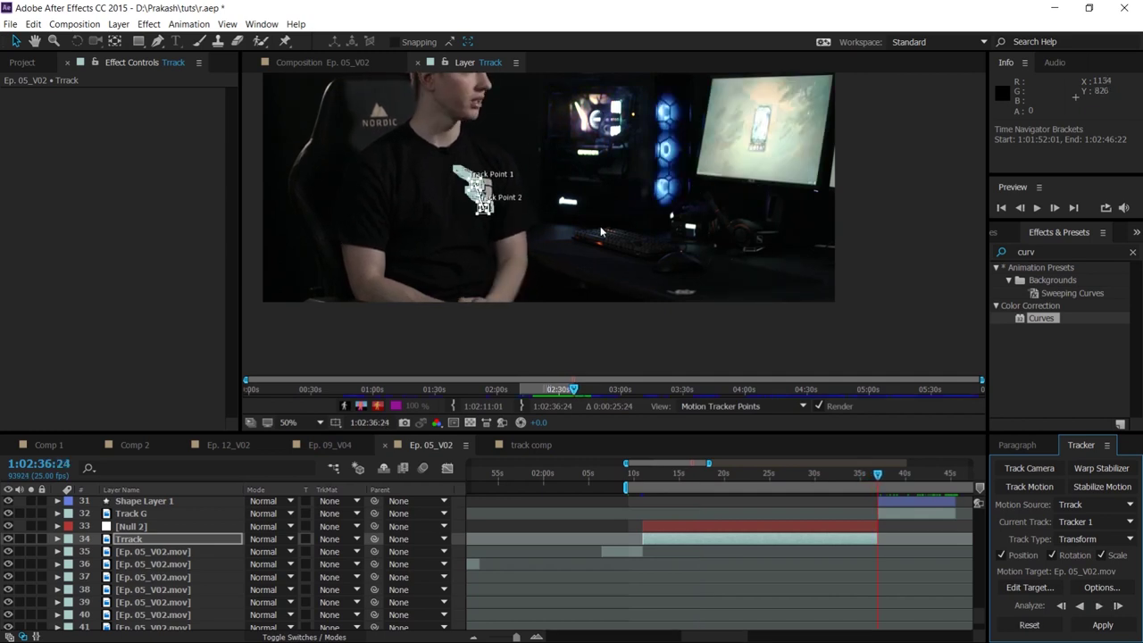
pyautogui.scroll(3, 464, 183)
pyautogui.scroll(1, 590, 141)
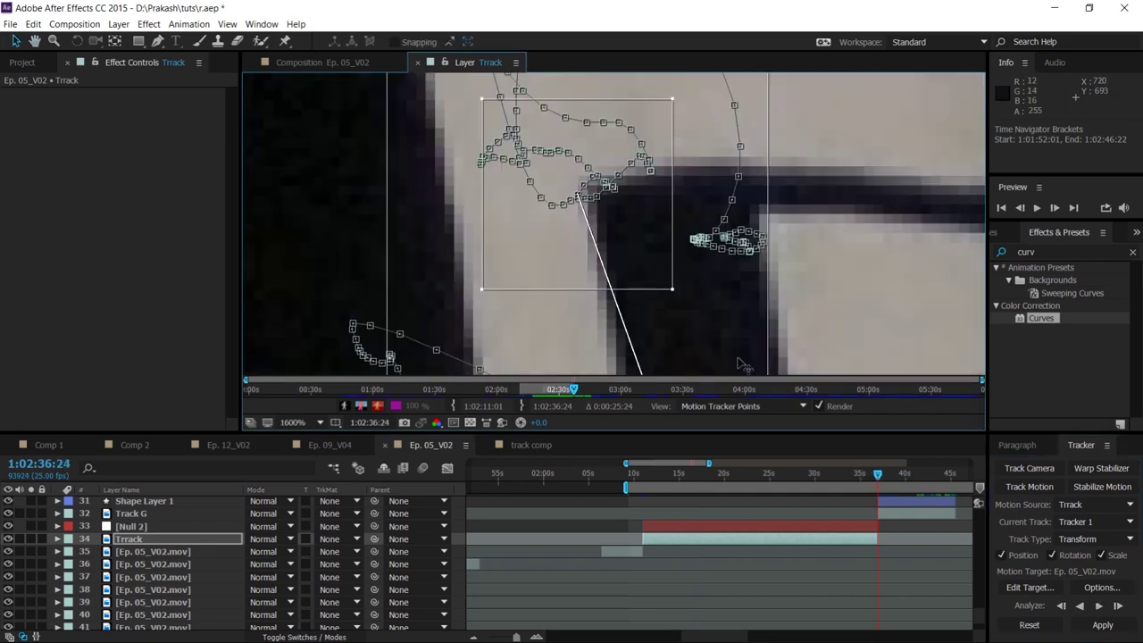
pyautogui.scroll(-3, 592, 235)
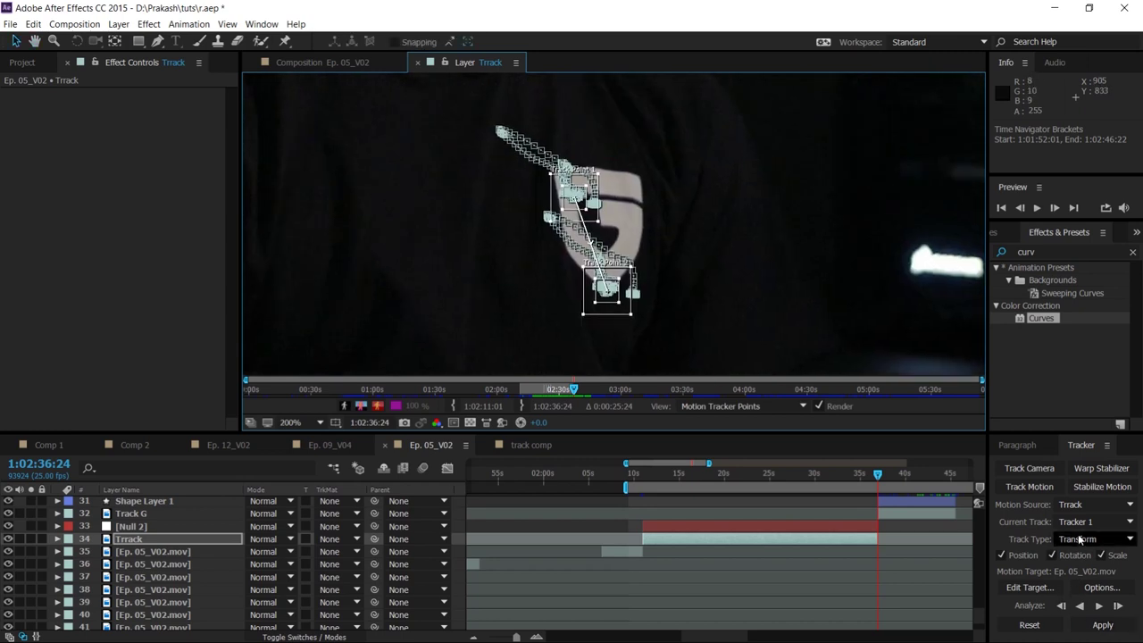
# Make Tracker 1 the current track and apply its motion to the target
pyautogui.click(1076, 523)
pyautogui.click(1080, 557)
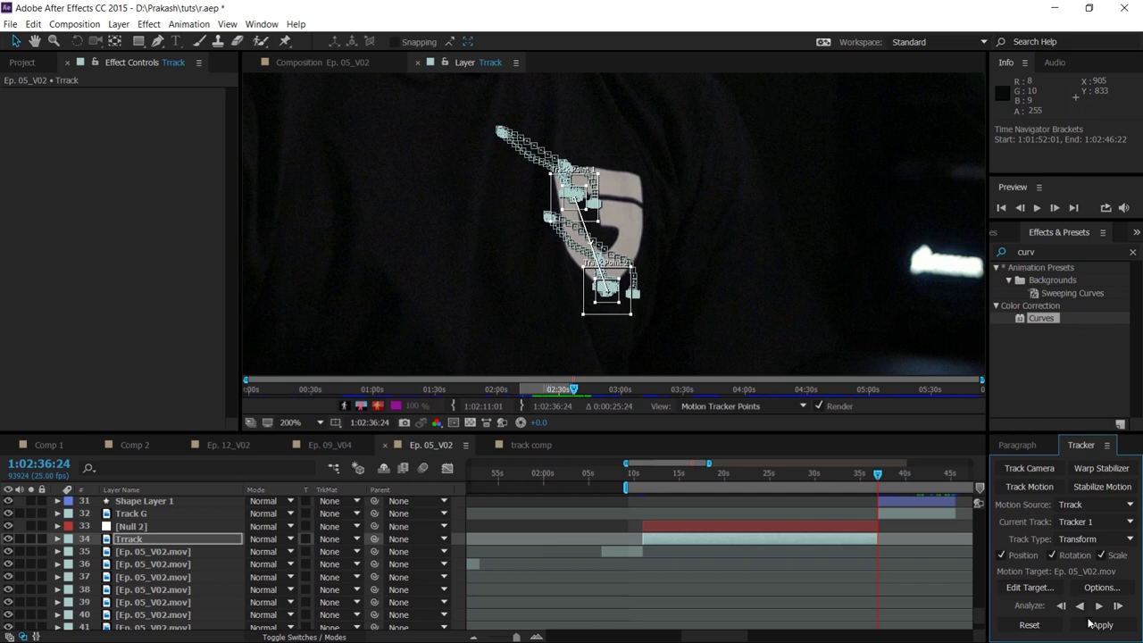
pyautogui.click(1091, 625)
pyautogui.click(603, 345)
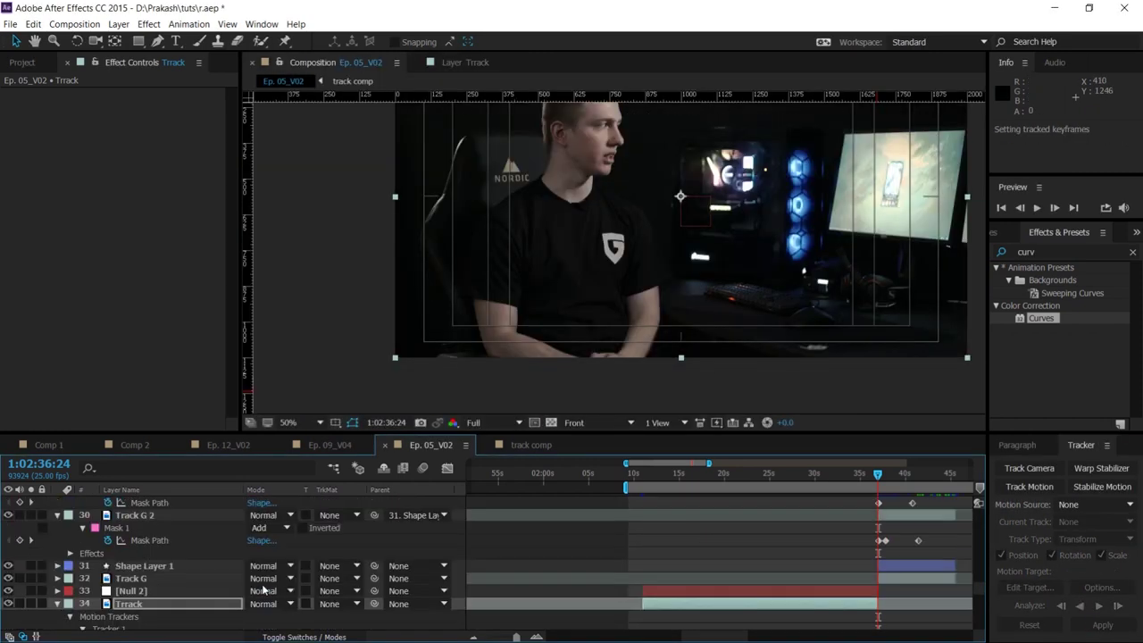
# Reveal the keyframed properties of footage layer 44 and the Trrack layer
pyautogui.scroll(-3, 711, 581)
pyautogui.click(711, 623)
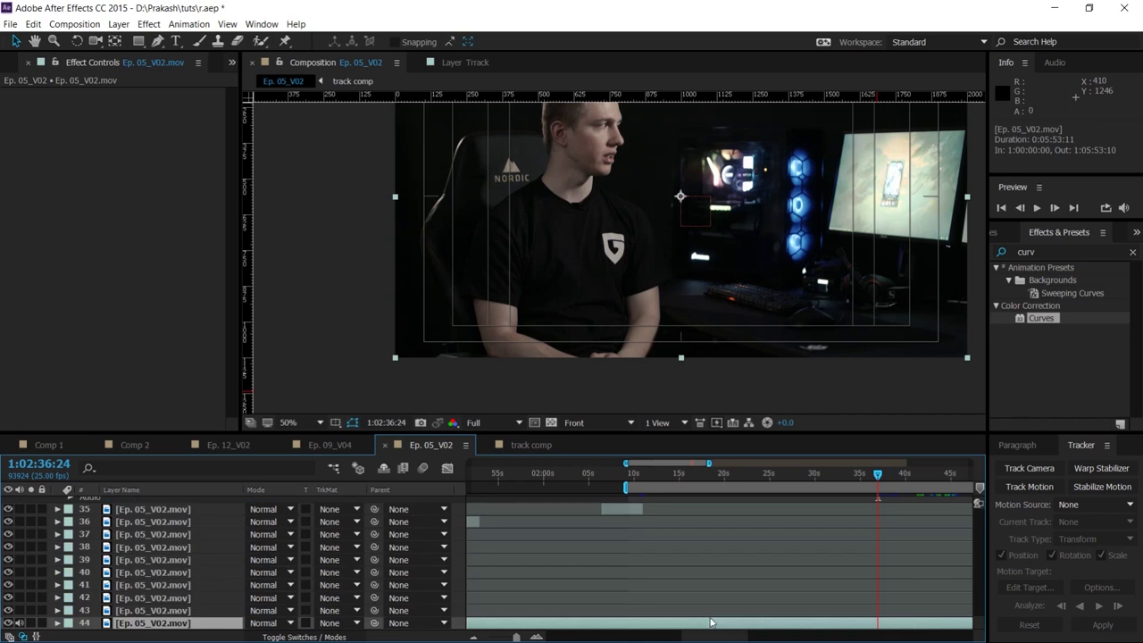
pyautogui.press('u')
pyautogui.scroll(-3, 727, 571)
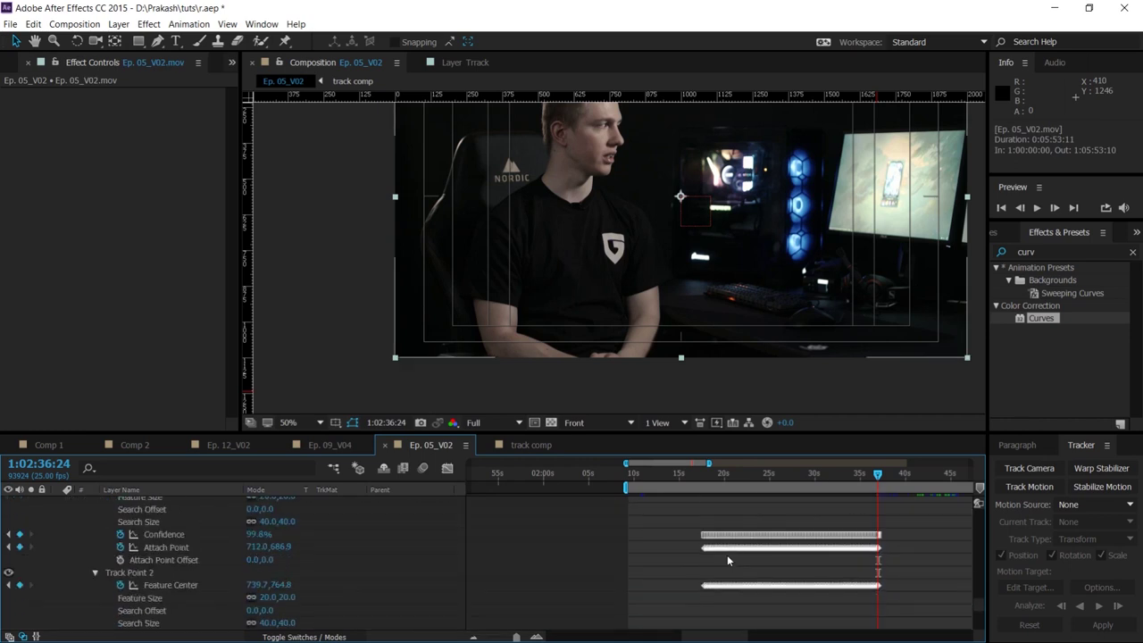
pyautogui.scroll(5, 727, 555)
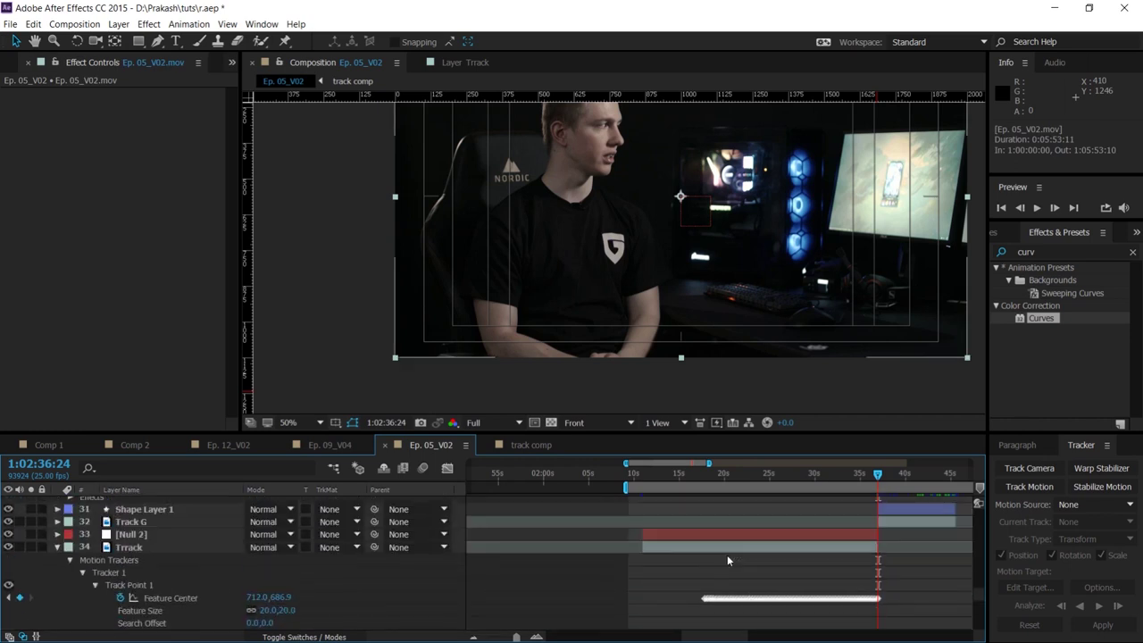
pyautogui.click(172, 541)
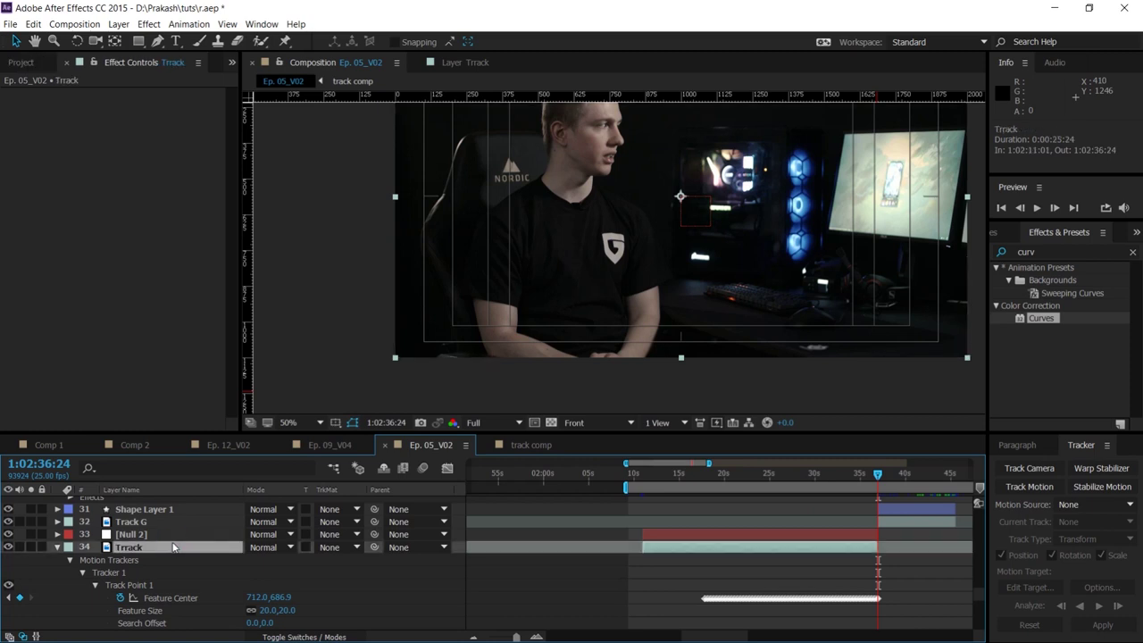
pyautogui.press('u')
pyautogui.scroll(-3, 848, 572)
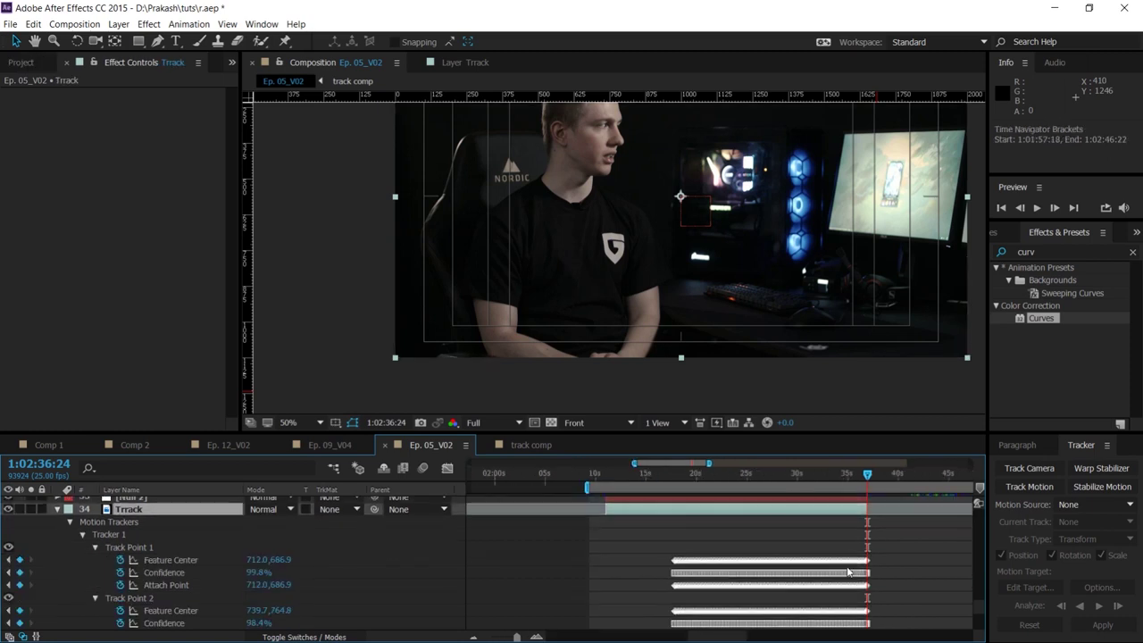
pyautogui.scroll(-5, 848, 571)
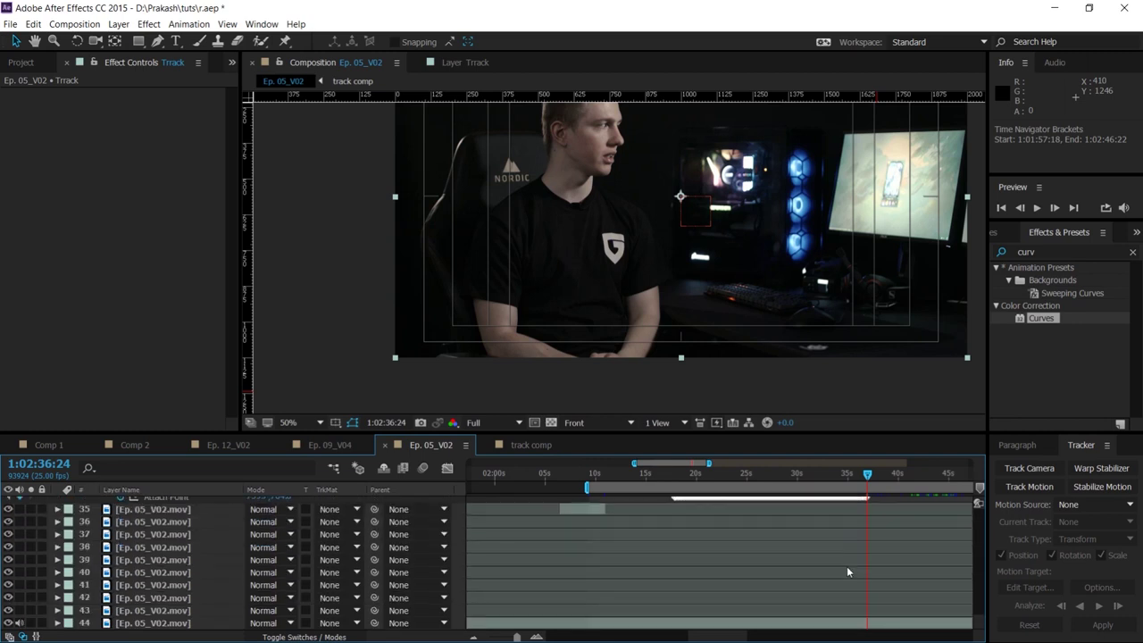
# Duplicate footage layer 44 and trim it to end at 1:02:36:24
pyautogui.click(692, 625)
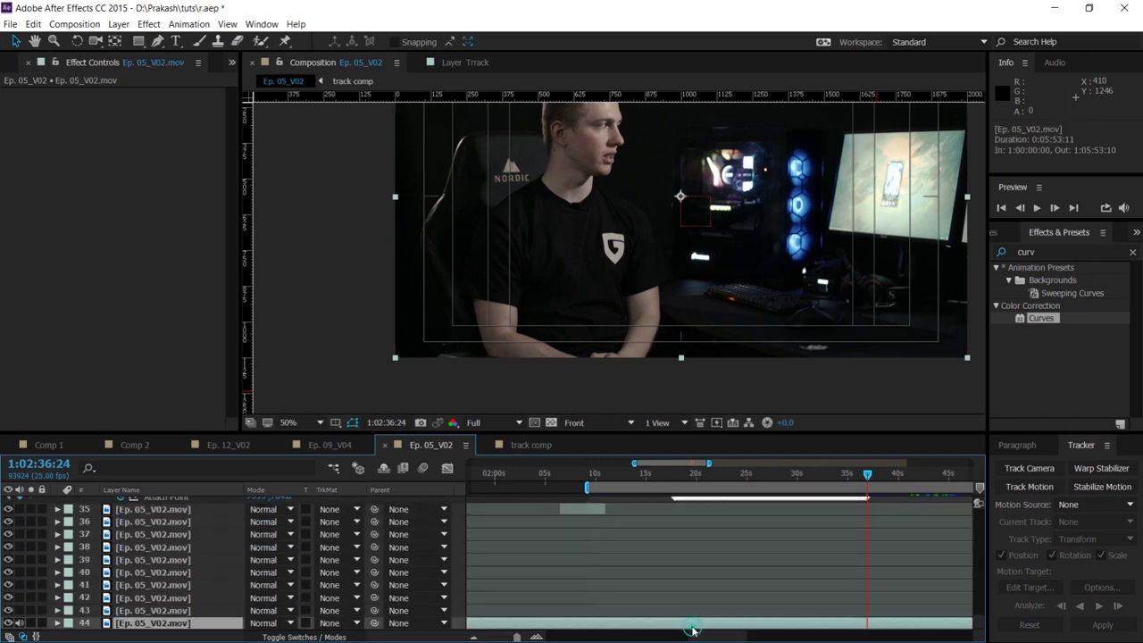
pyautogui.scroll(3, 747, 610)
pyautogui.scroll(3, 873, 482)
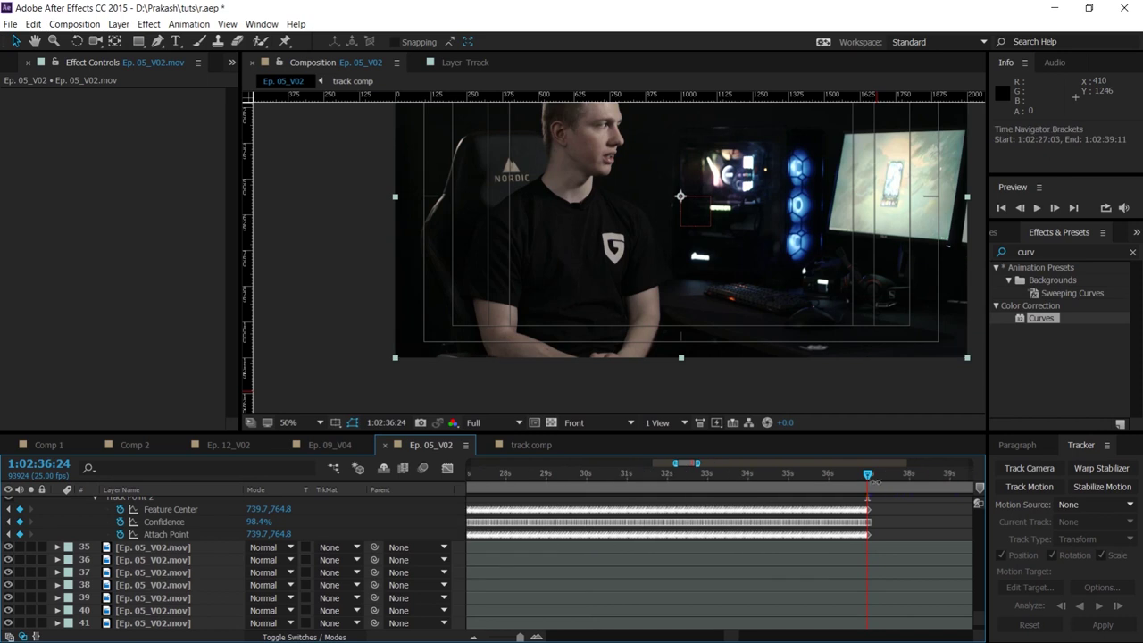
pyautogui.moveTo(869, 475); pyautogui.dragTo(870, 475)
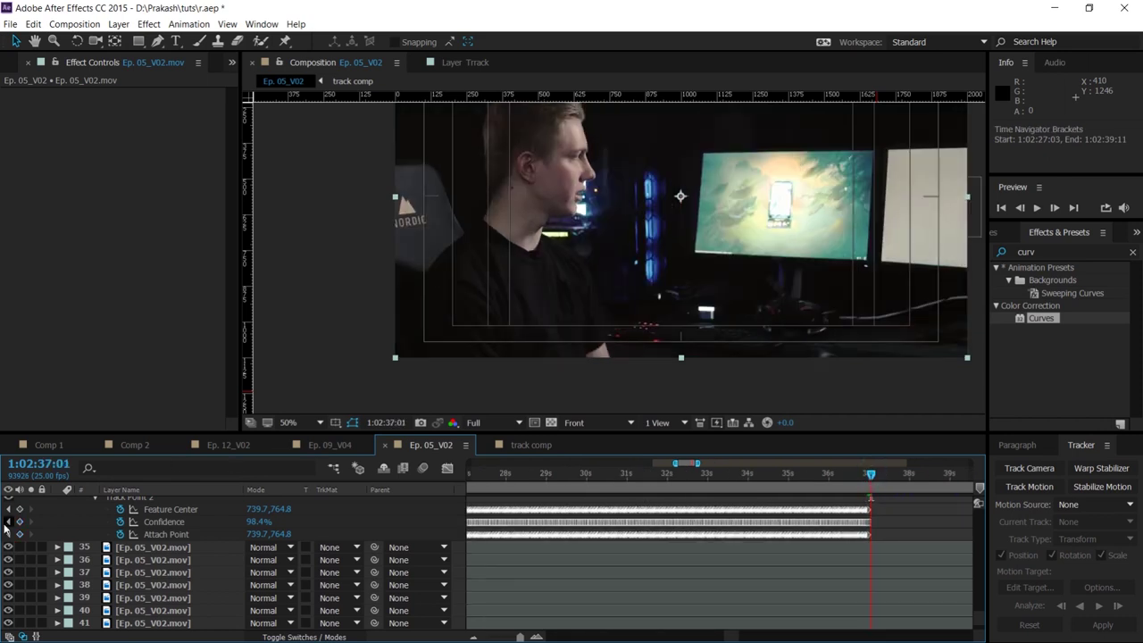
pyautogui.press('pageup')
pyautogui.press('pageup')
pyautogui.scroll(-3, 782, 611)
pyautogui.click(802, 627)
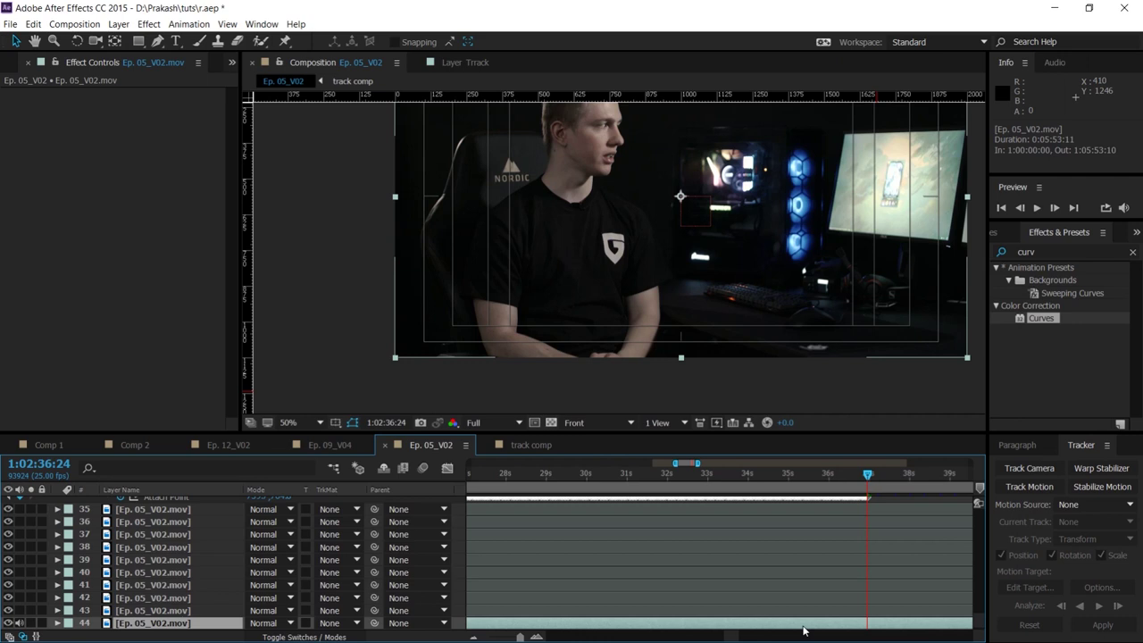
pyautogui.hotkey('ctrl', 'd')
pyautogui.hotkey('alt', ']')
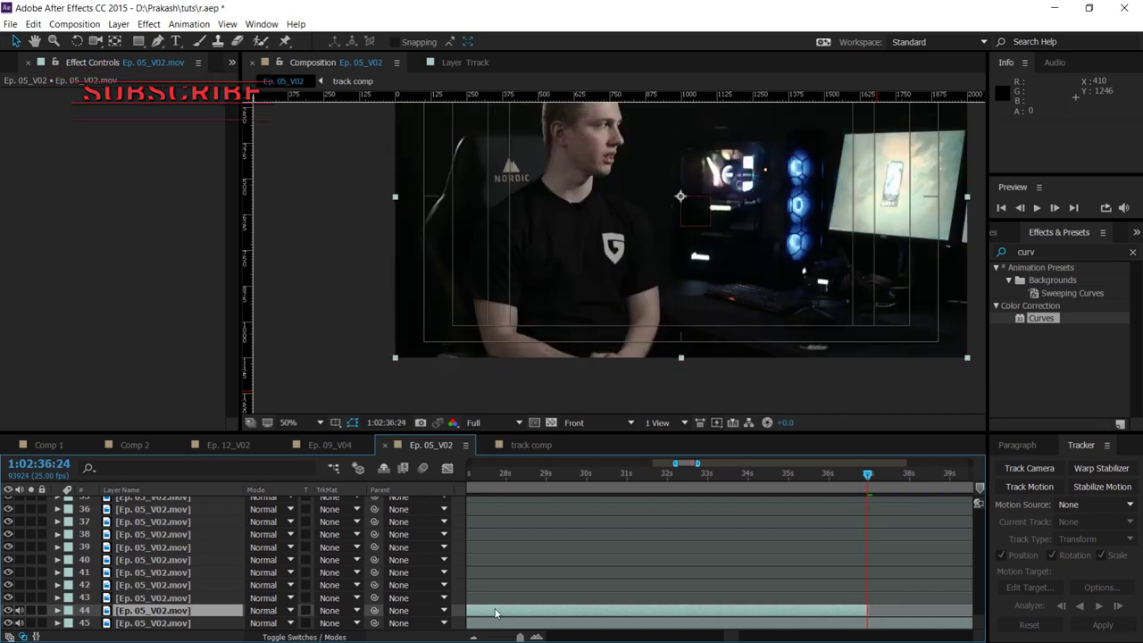
# Move the footage copy above Null 2 and trim it to start at 1:02:17:20
pyautogui.moveTo(156, 611); pyautogui.dragTo(177, 507)
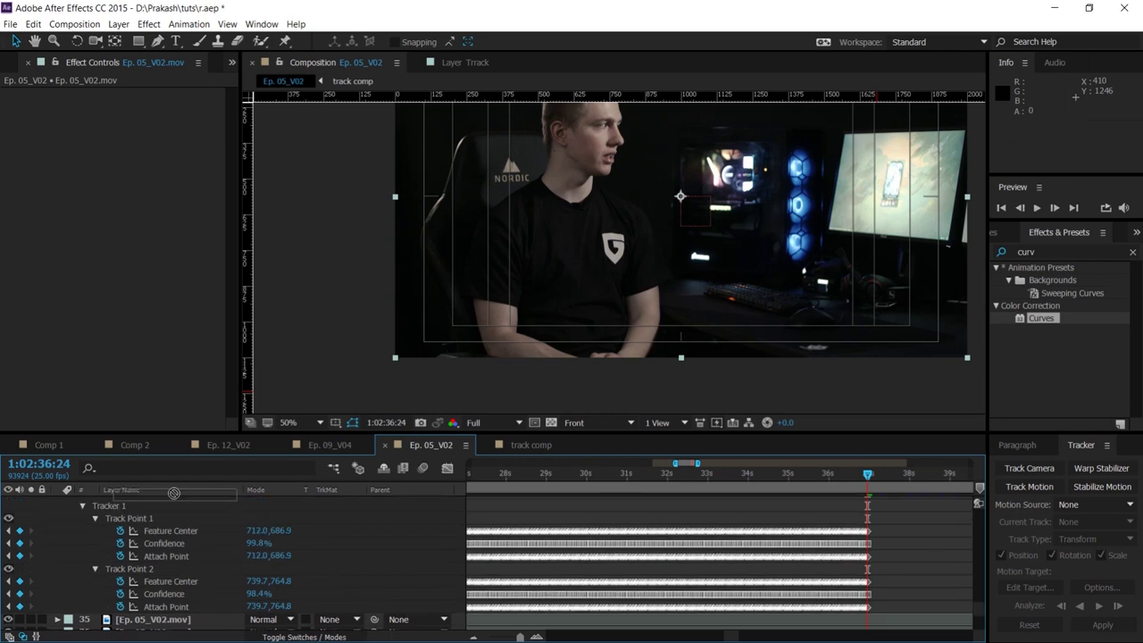
pyautogui.moveTo(175, 485); pyautogui.dragTo(177, 542)
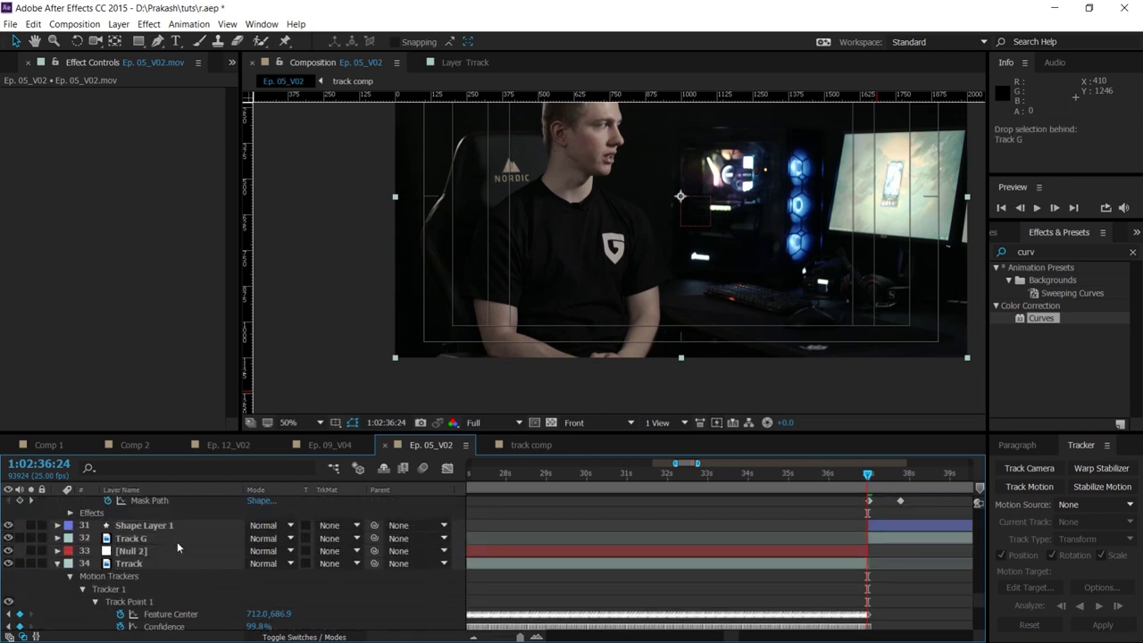
pyautogui.press('-')
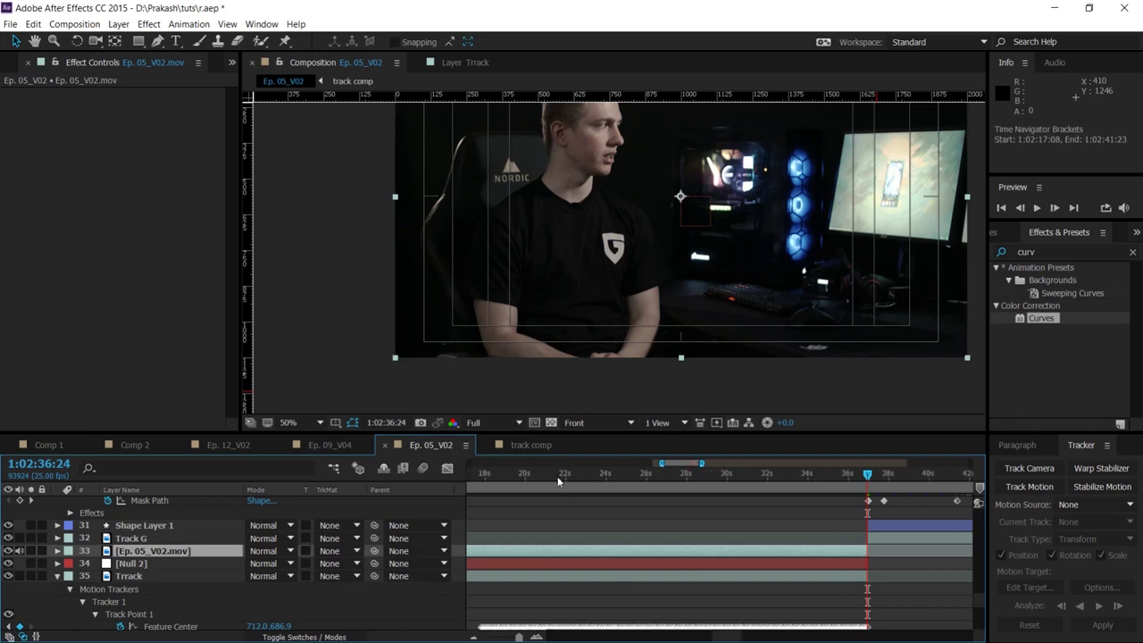
pyautogui.click(476, 473)
pyautogui.press('=')
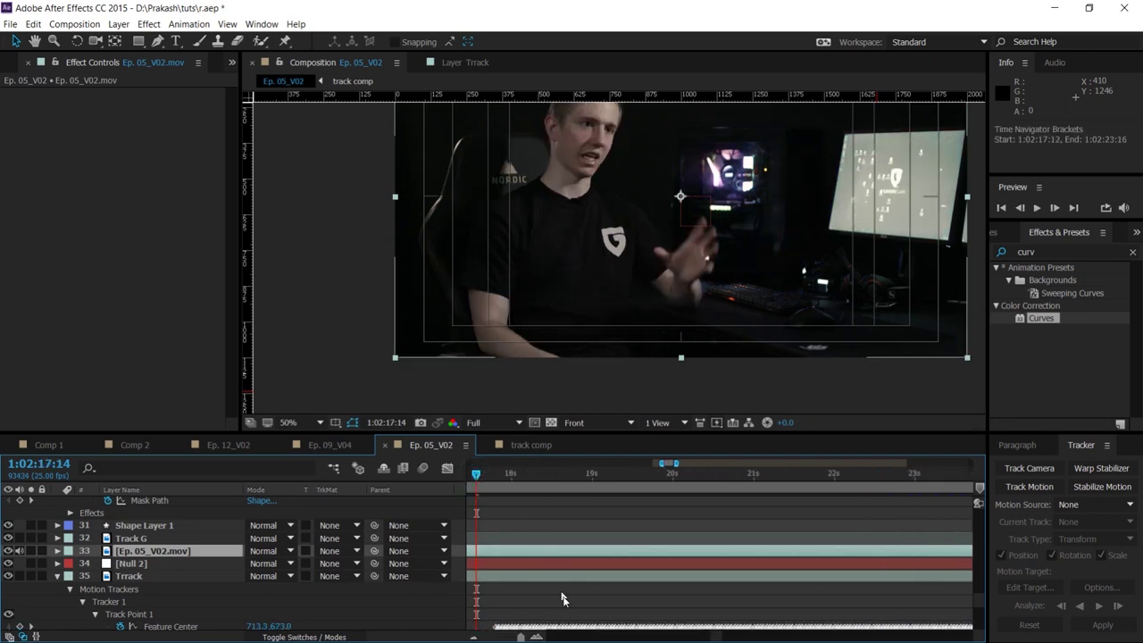
pyautogui.scroll(-2, 131, 598)
pyautogui.scroll(-1, 131, 600)
pyautogui.press('=')
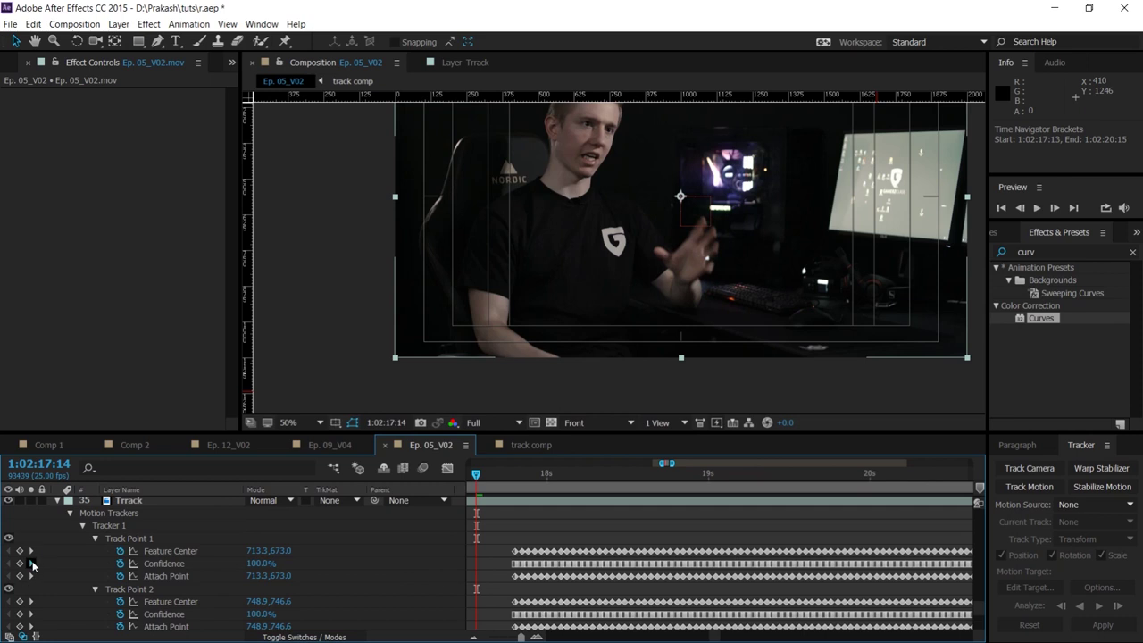
pyautogui.scroll(2, 267, 554)
pyautogui.press('-')
pyautogui.click(519, 513)
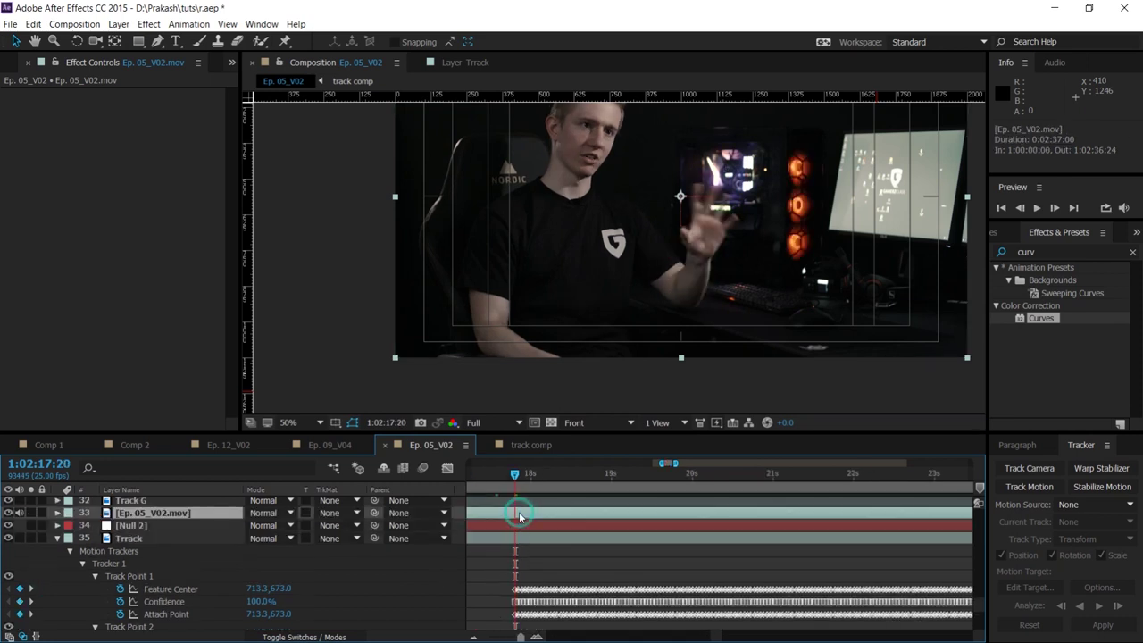
pyautogui.hotkey('alt', '[')
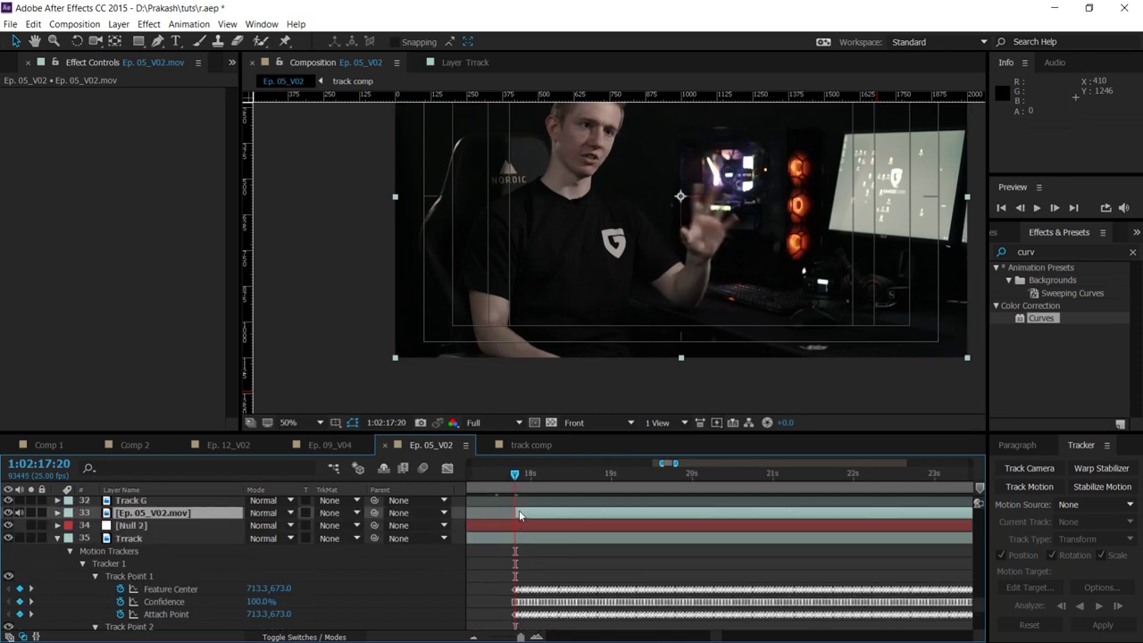
# Draw a closed Pen mask around a plain area of the shirt and reshape its points
pyautogui.click(157, 41)
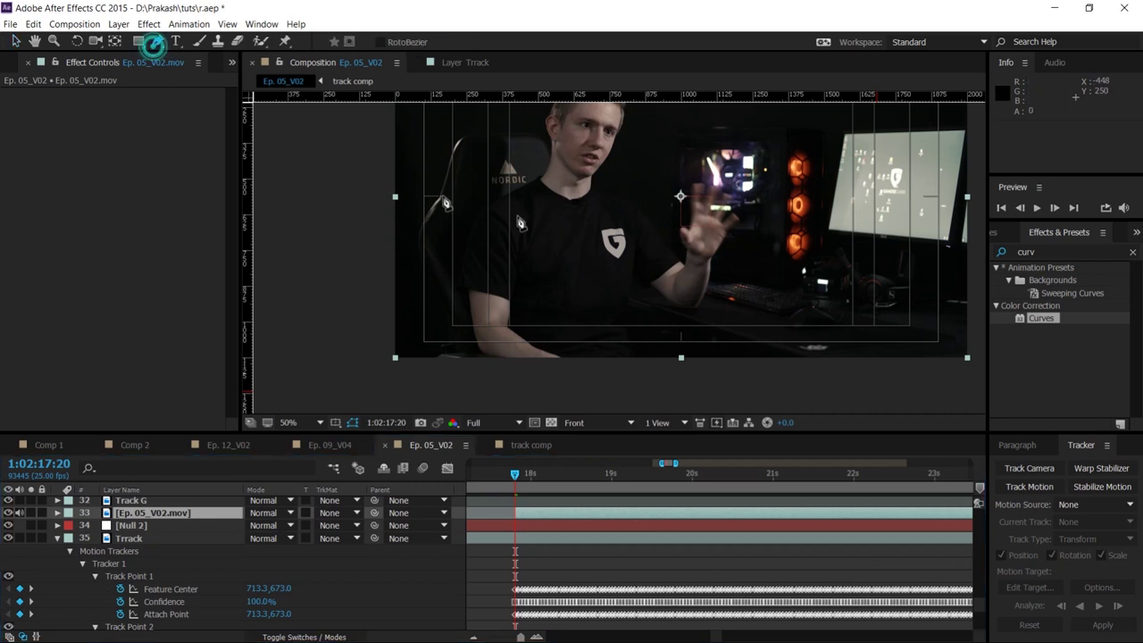
pyautogui.scroll(2, 607, 268)
pyautogui.scroll(1, 598, 281)
pyautogui.scroll(1, 593, 291)
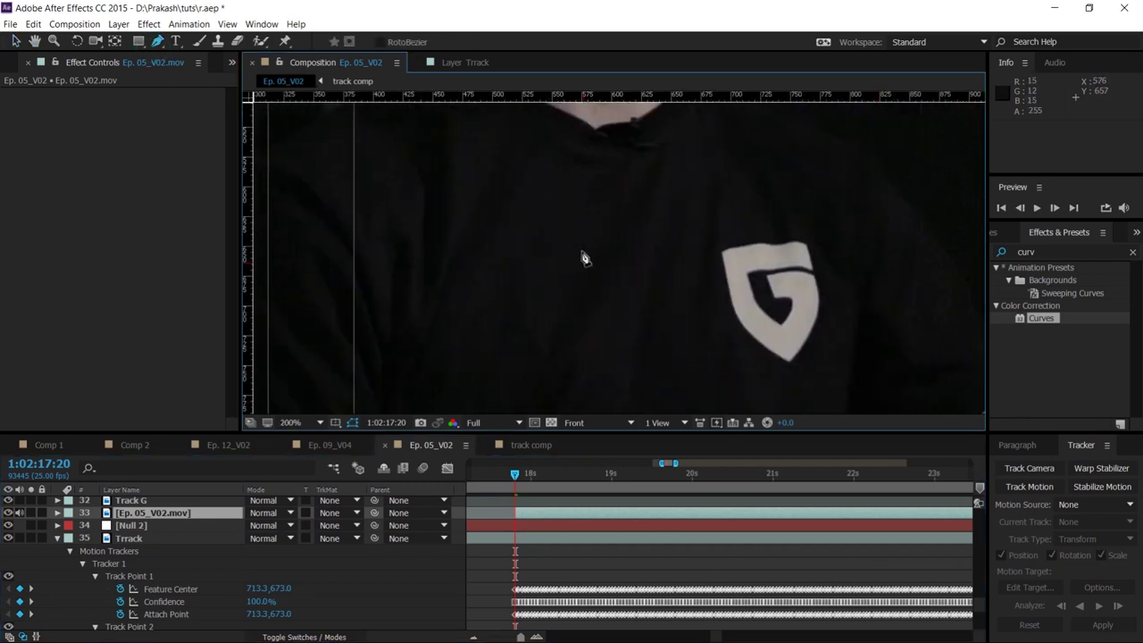
pyautogui.click(566, 226)
pyautogui.click(614, 236)
pyautogui.click(636, 278)
pyautogui.click(638, 355)
pyautogui.click(568, 396)
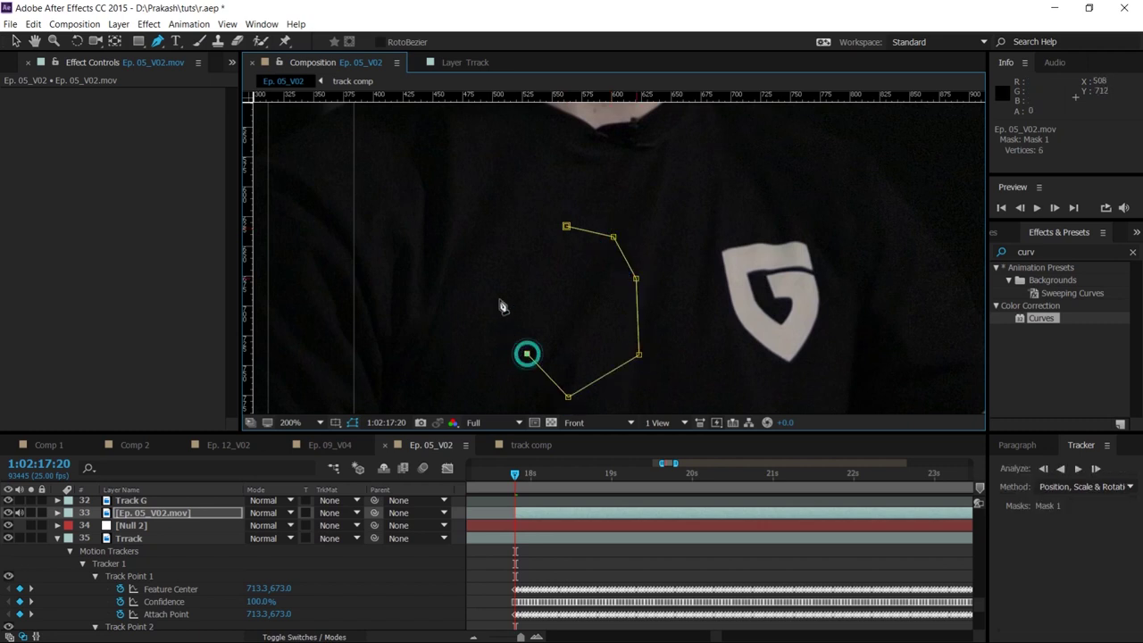
pyautogui.click(566, 227)
pyautogui.moveTo(508, 279); pyautogui.dragTo(510, 252)
pyautogui.moveTo(527, 354); pyautogui.dragTo(510, 372)
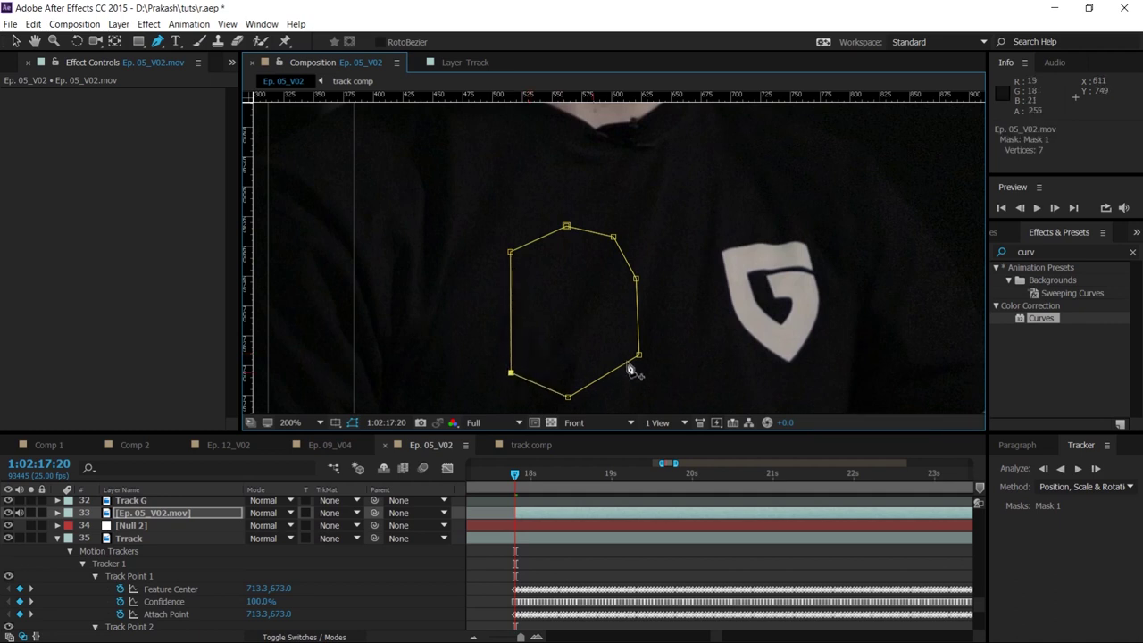
# Set the mask's Mask Feather to 10 pixels
pyautogui.press('f')
pyautogui.click(272, 538)
pyautogui.write('10')
pyautogui.press('Return')
# Move the mask patch right over the G logo and adjust its corner points
pyautogui.click(15, 41)
pyautogui.doubleClick(565, 330)
pyautogui.moveTo(566, 330); pyautogui.dragTo(767, 315)
pyautogui.moveTo(768, 379); pyautogui.dragTo(782, 394)
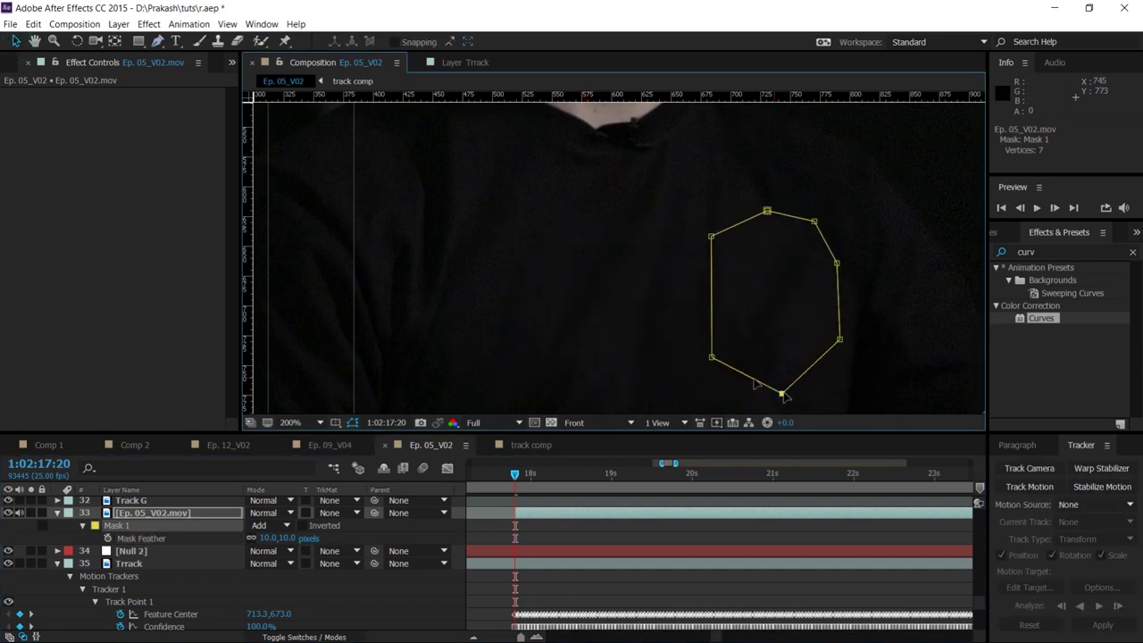
pyautogui.moveTo(711, 236); pyautogui.dragTo(700, 241)
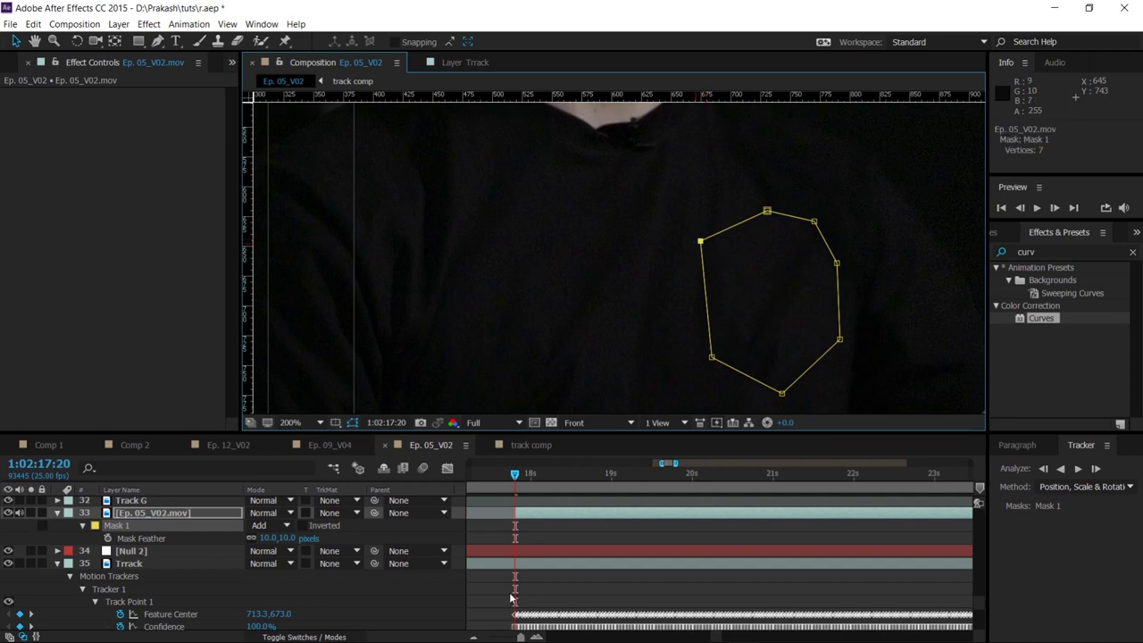
# Parent the footage copy to the Trrack layer and check the patch follows the shirt
pyautogui.moveTo(374, 513); pyautogui.dragTo(107, 564)
pyautogui.moveTo(516, 476)
pyautogui.mouseDown()
pyautogui.moveTo(546, 477)
pyautogui.moveTo(515, 474)
pyautogui.mouseUp()
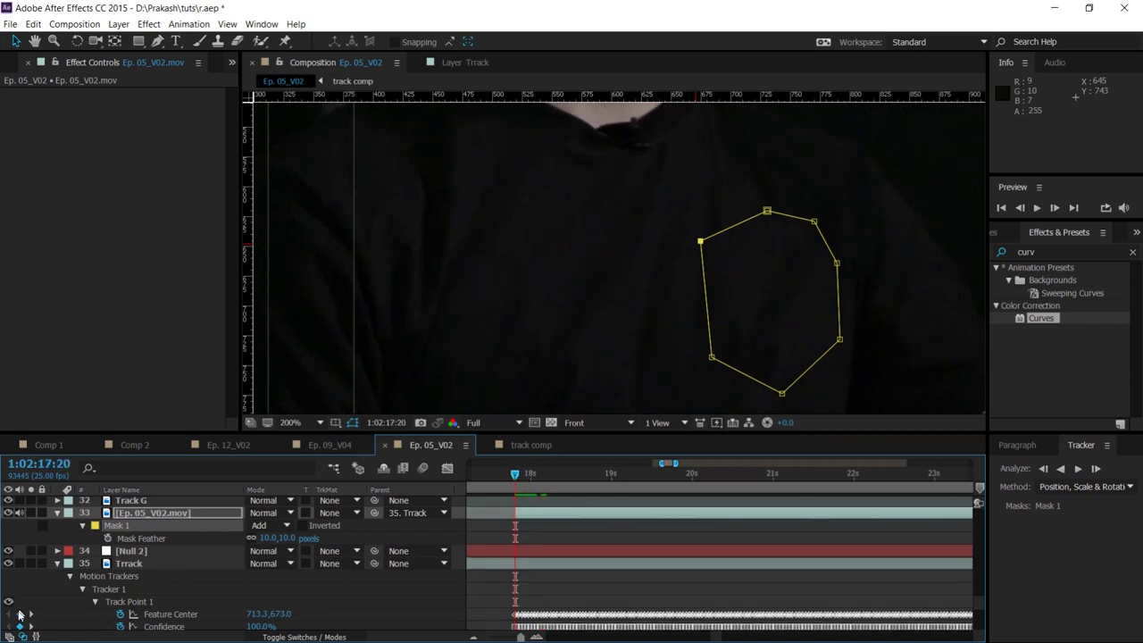
pyautogui.click(158, 551)
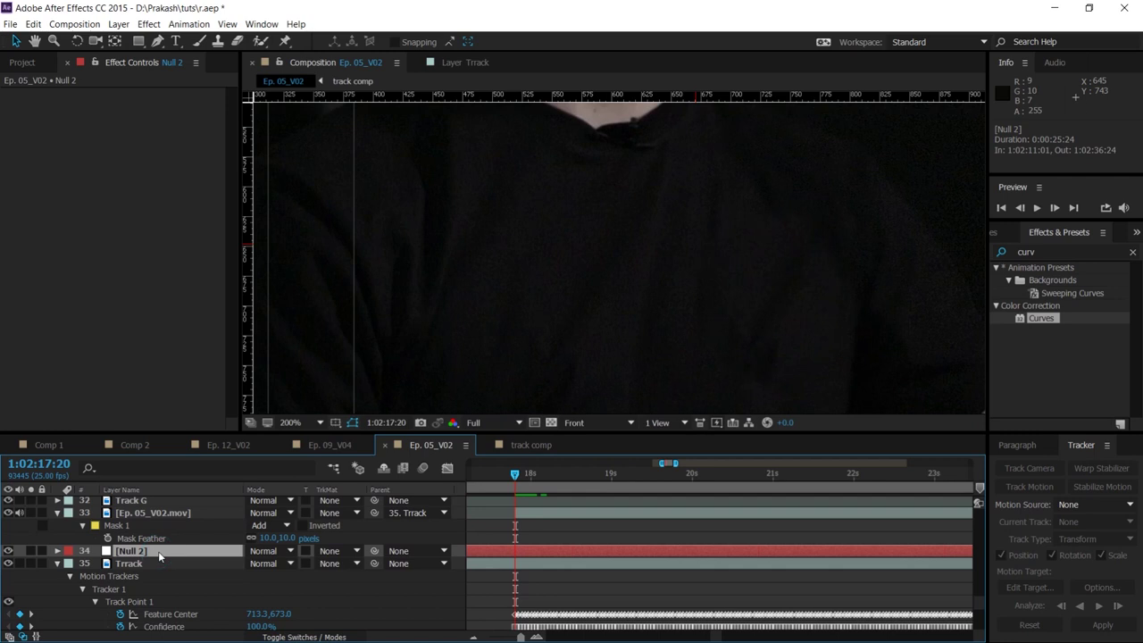
pyautogui.click(134, 564)
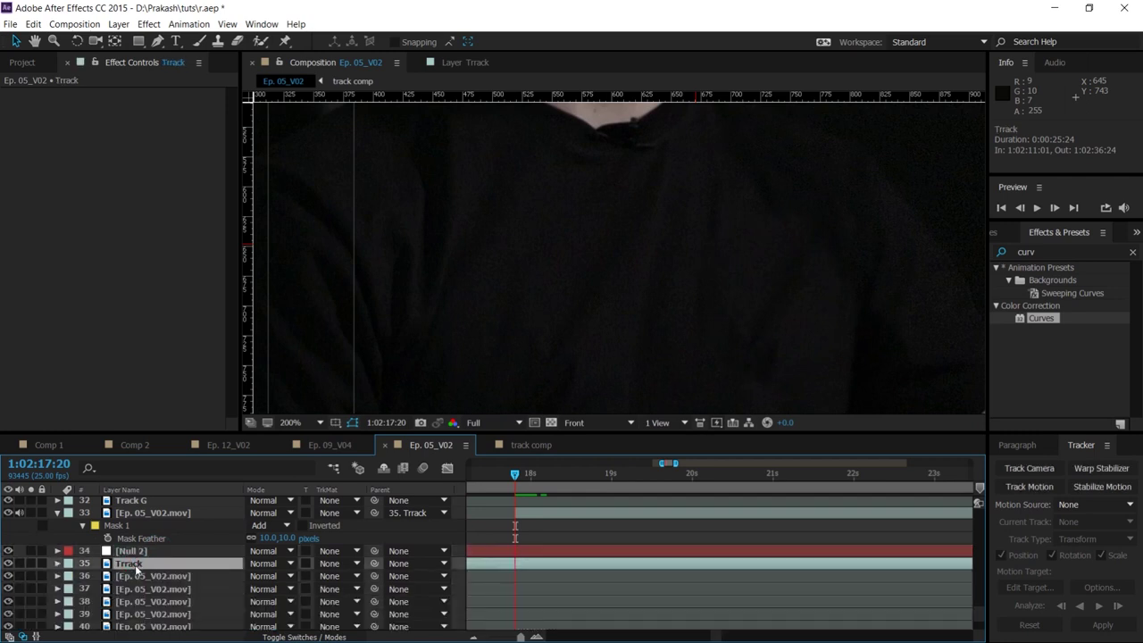
pyautogui.scroll(-1, 544, 307)
# Try making Shape Layer 1 start earlier, then undo the timing change
pyautogui.scroll(-1, 597, 306)
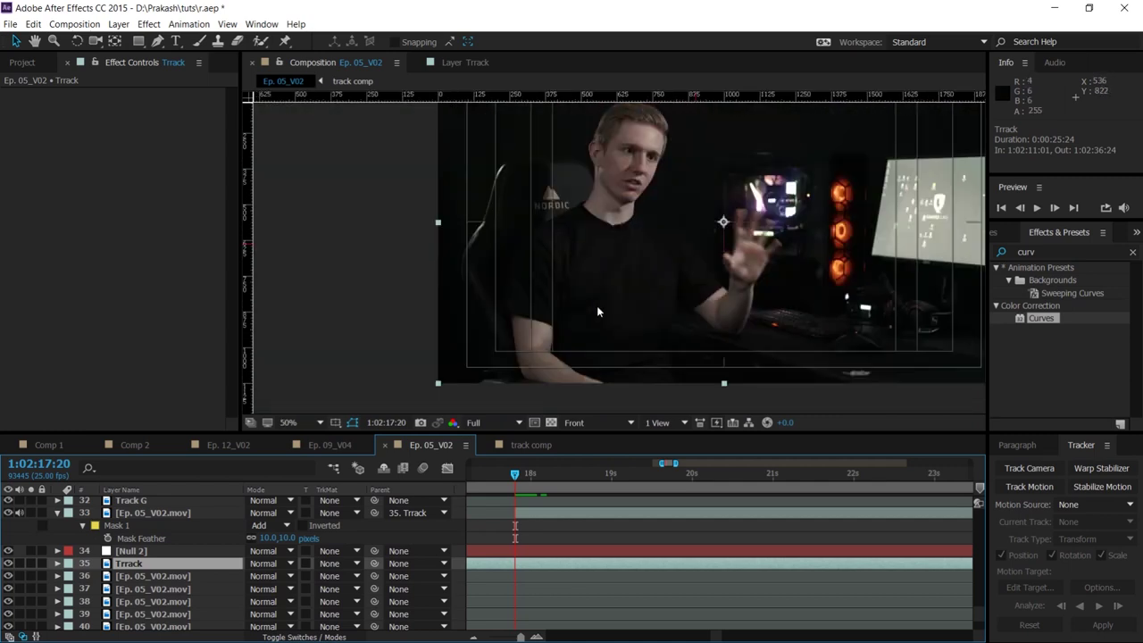
pyautogui.scroll(-1, 661, 297)
pyautogui.scroll(1, 187, 561)
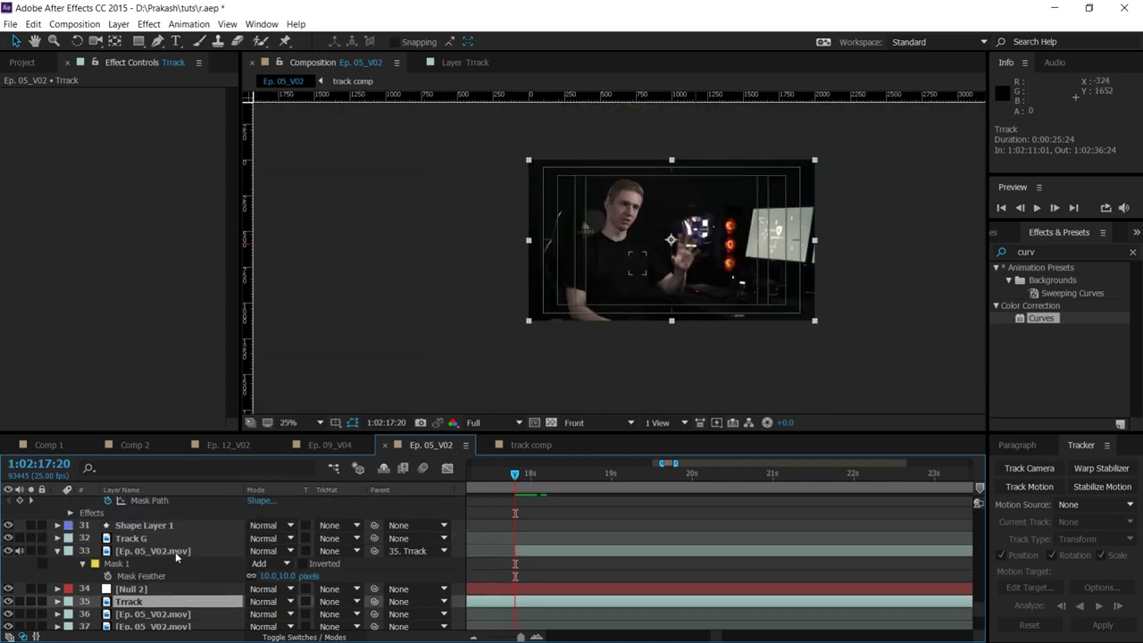
pyautogui.scroll(1, 167, 544)
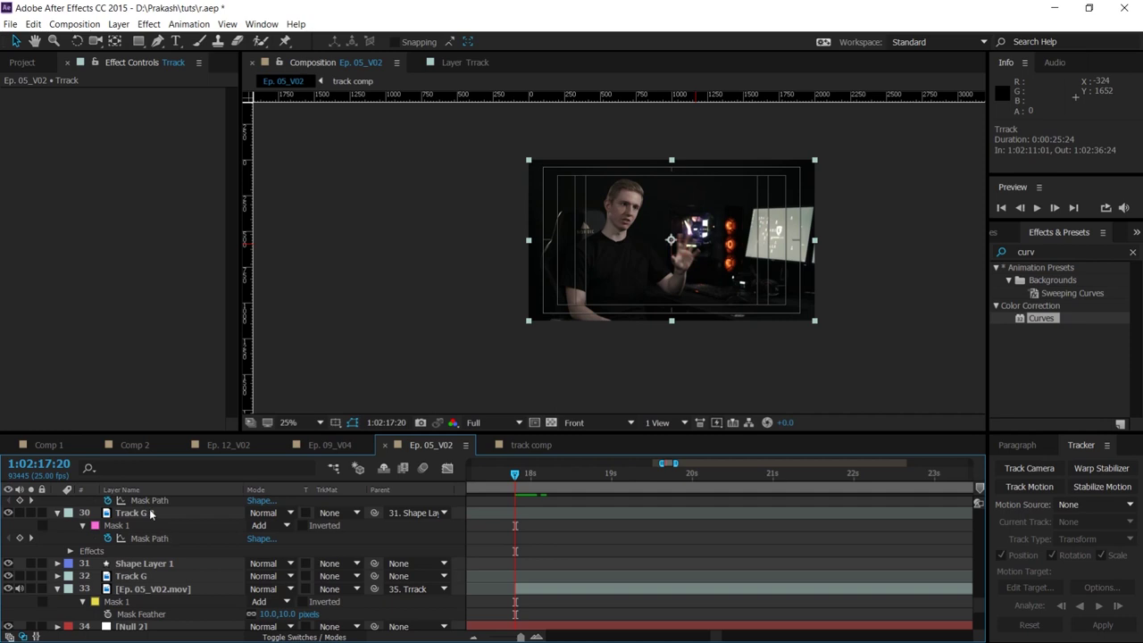
pyautogui.click(158, 564)
pyautogui.press('-')
pyautogui.press('-')
pyautogui.press('-')
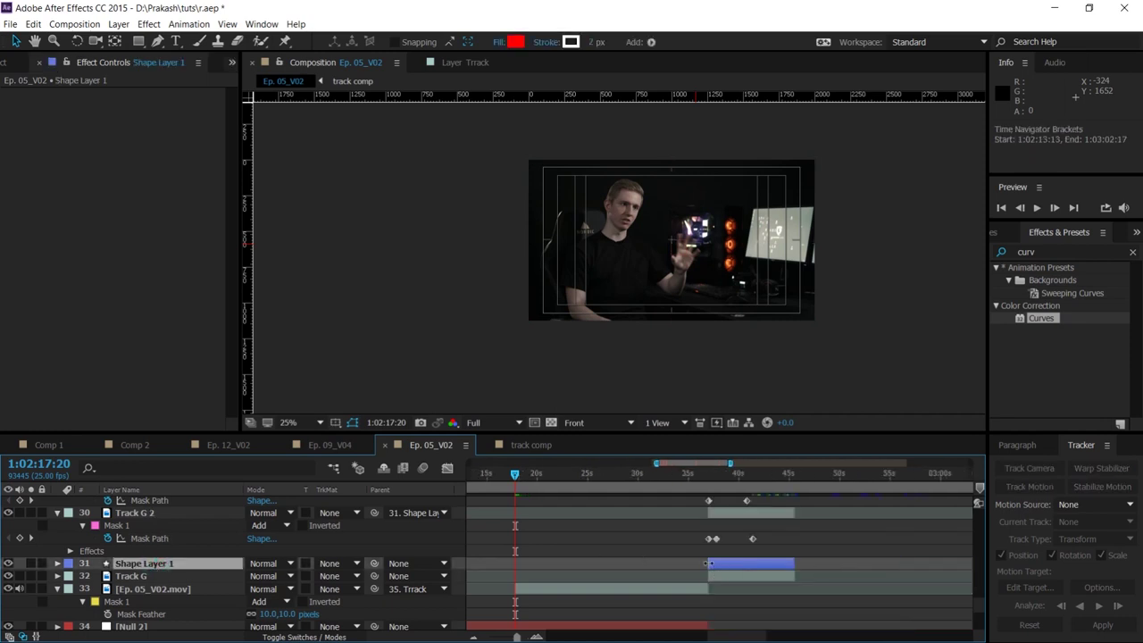
pyautogui.moveTo(708, 563); pyautogui.dragTo(573, 564)
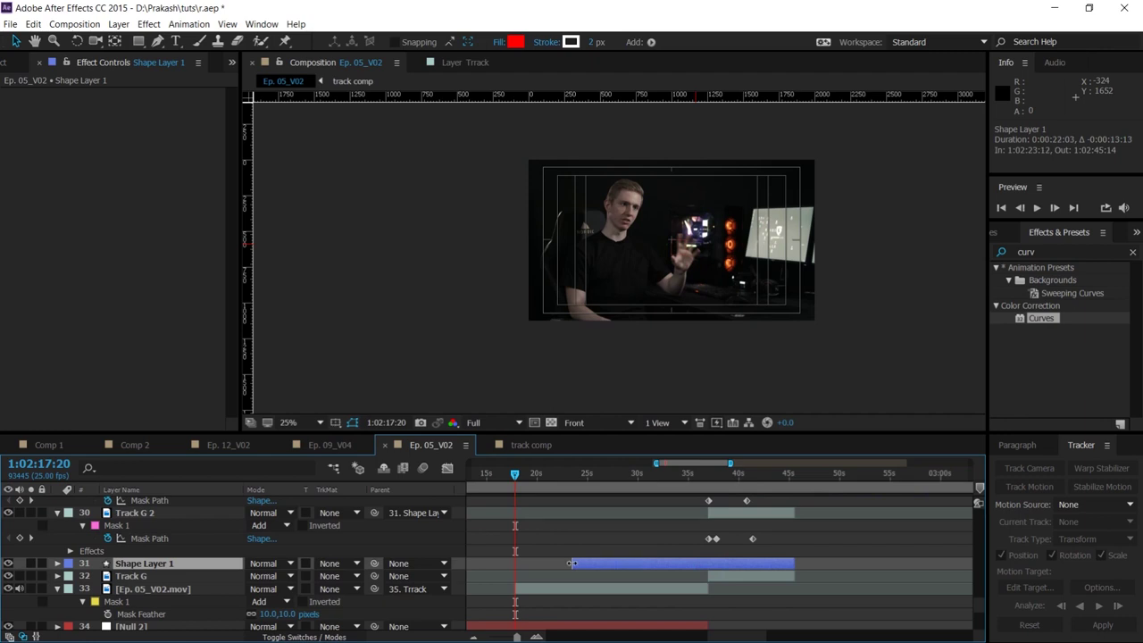
pyautogui.hotkey('ctrl', 'z')
pyautogui.hotkey('ctrl', 'z')
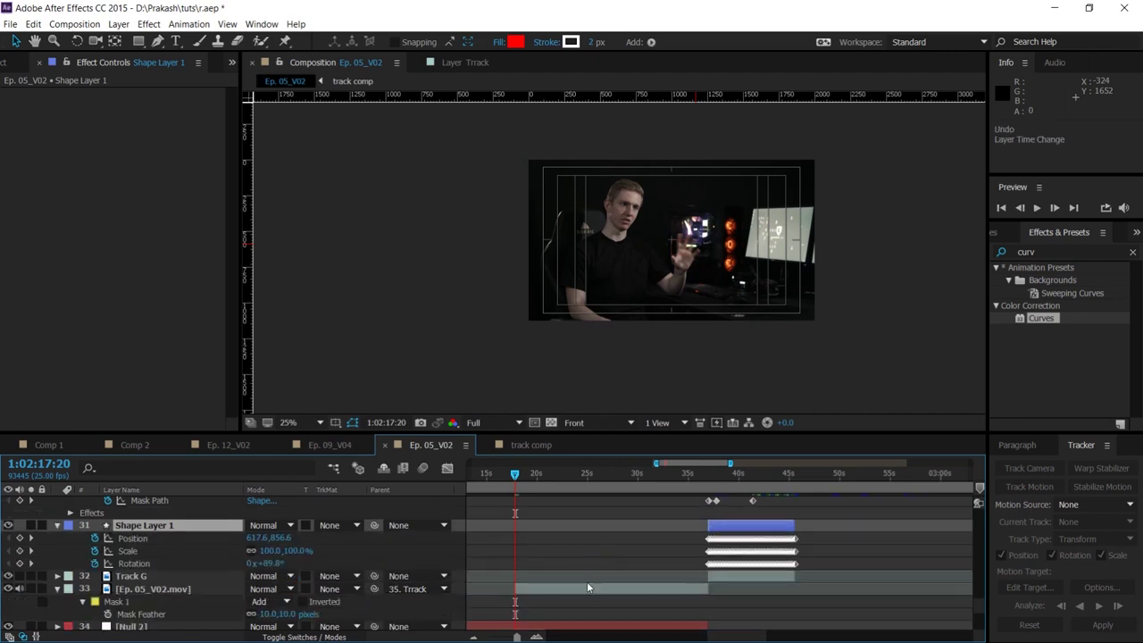
# Reveal every layer's keyframed properties and select layer 1, the footage patch
pyautogui.press('u')
pyautogui.hotkey('ctrl', 'a')
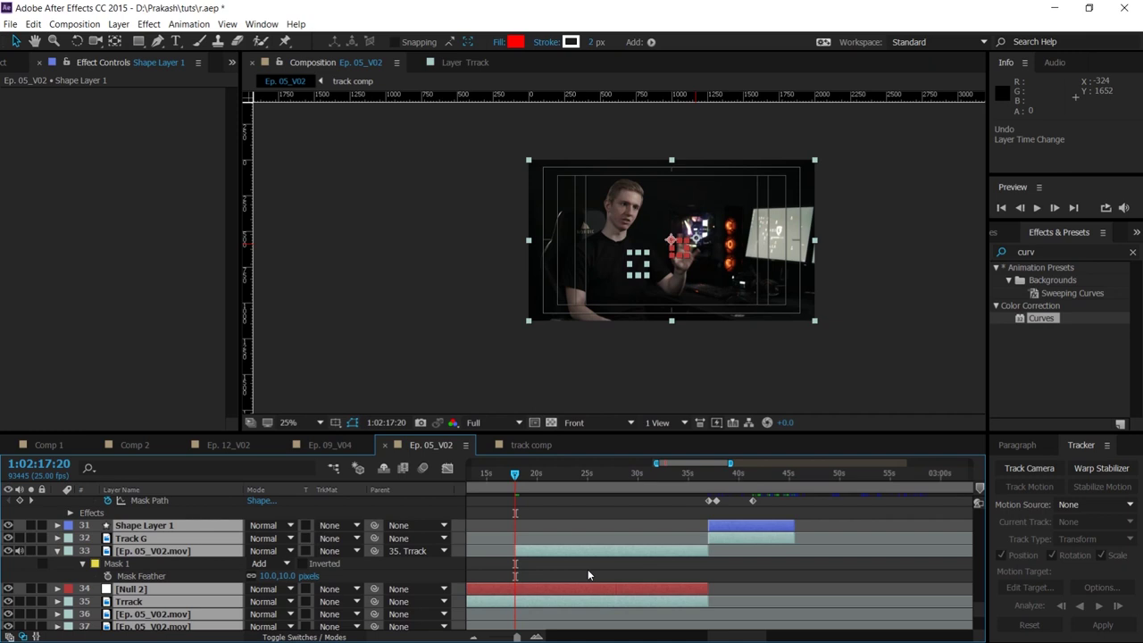
pyautogui.press('u')
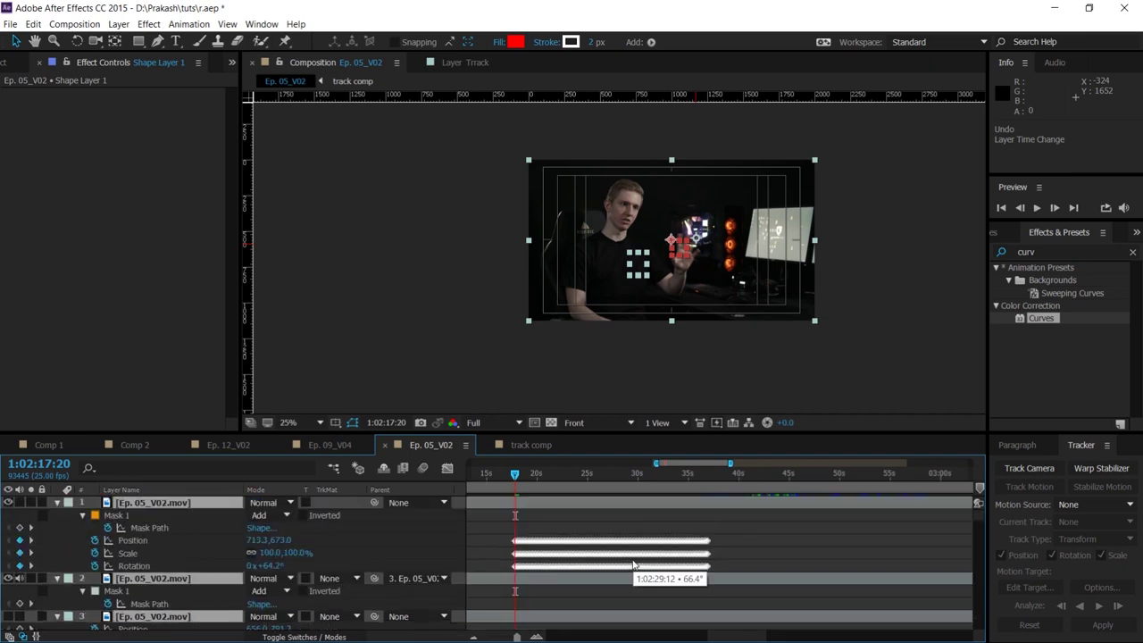
pyautogui.click(615, 536)
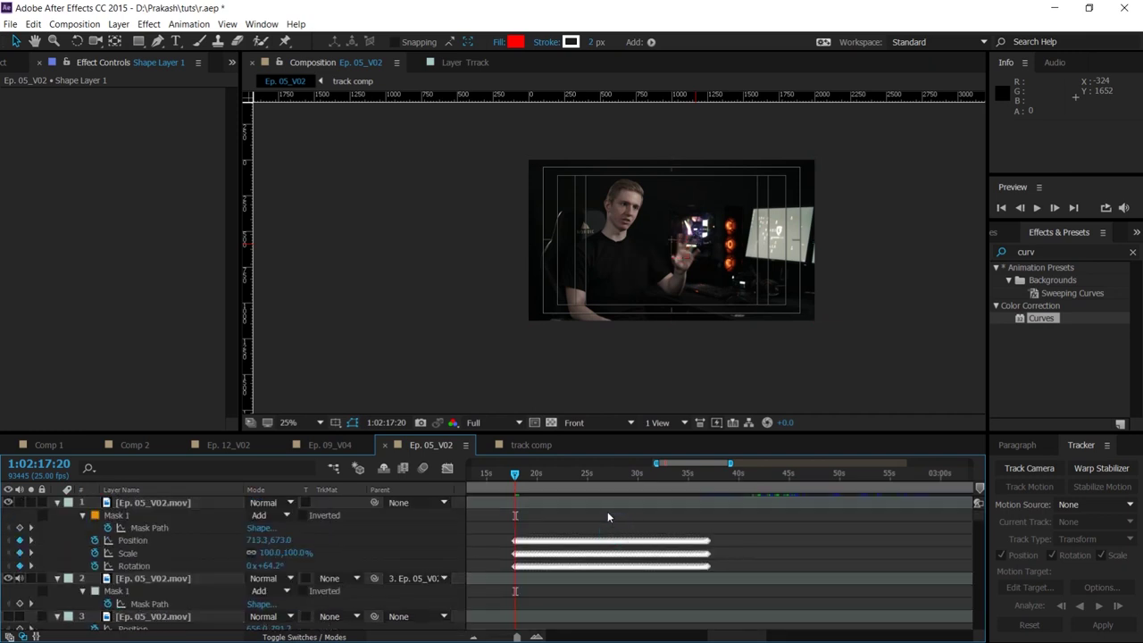
pyautogui.click(599, 496)
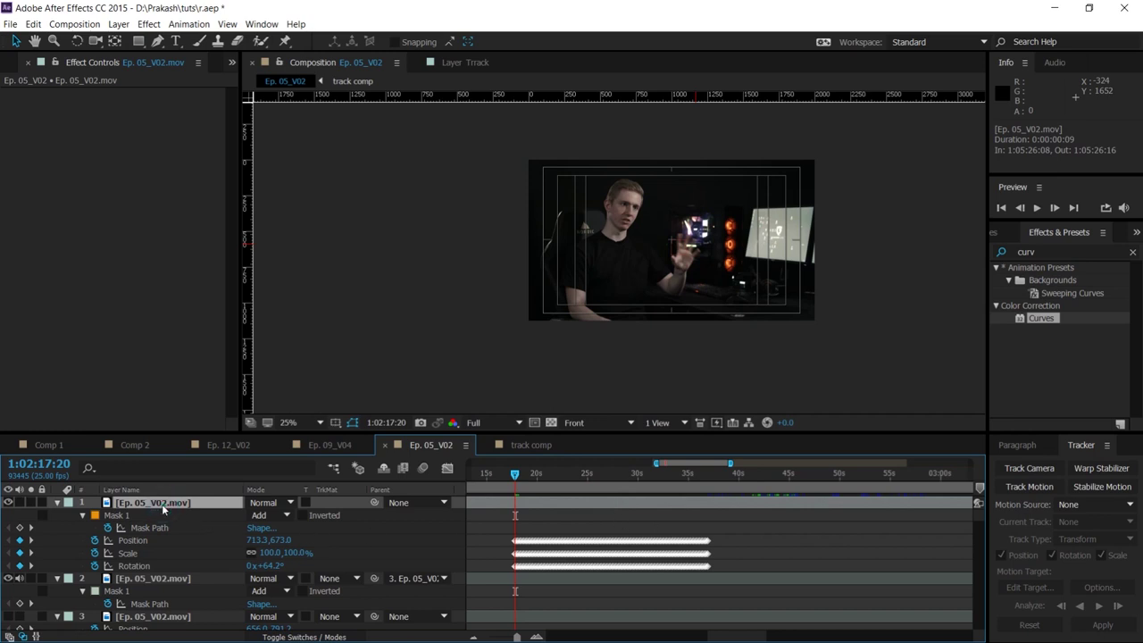
# Duplicate the patch layer, then trim the original's out point at its last Position keyframe, 1:02:36:24
pyautogui.hotkey('ctrl', 'd')
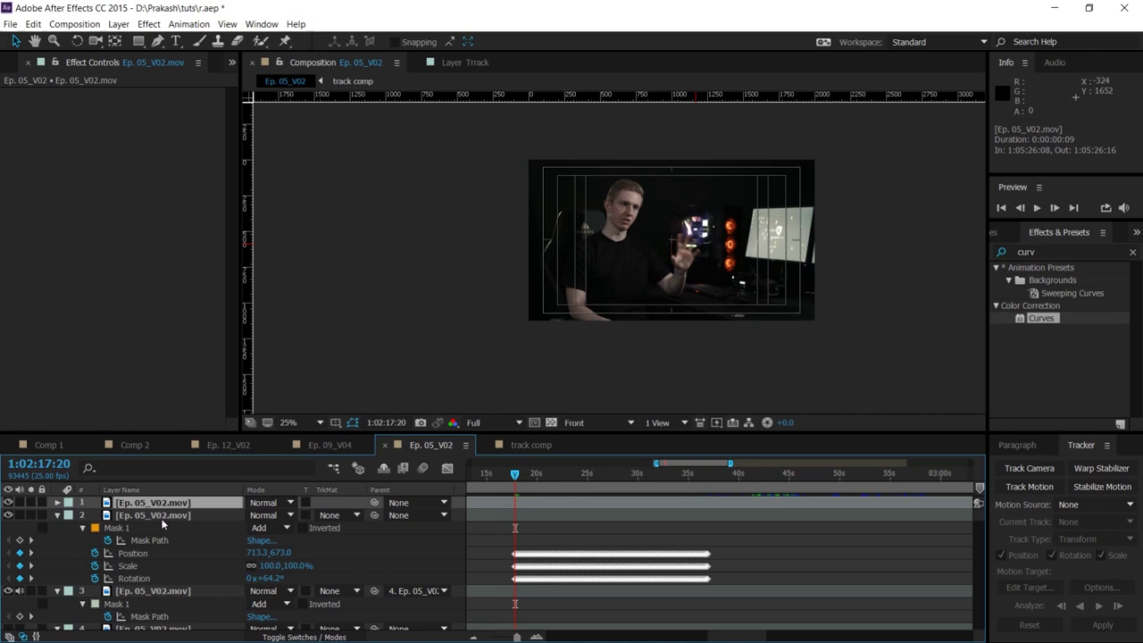
pyautogui.click(161, 517)
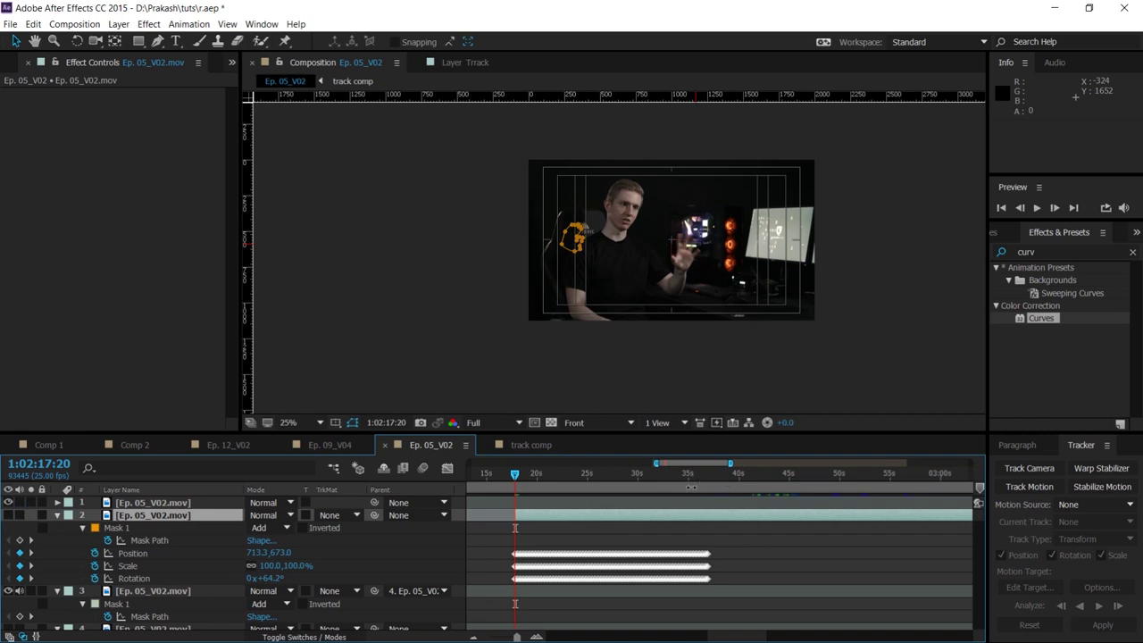
pyautogui.scroll(3, 555, 558)
pyautogui.scroll(3, 671, 543)
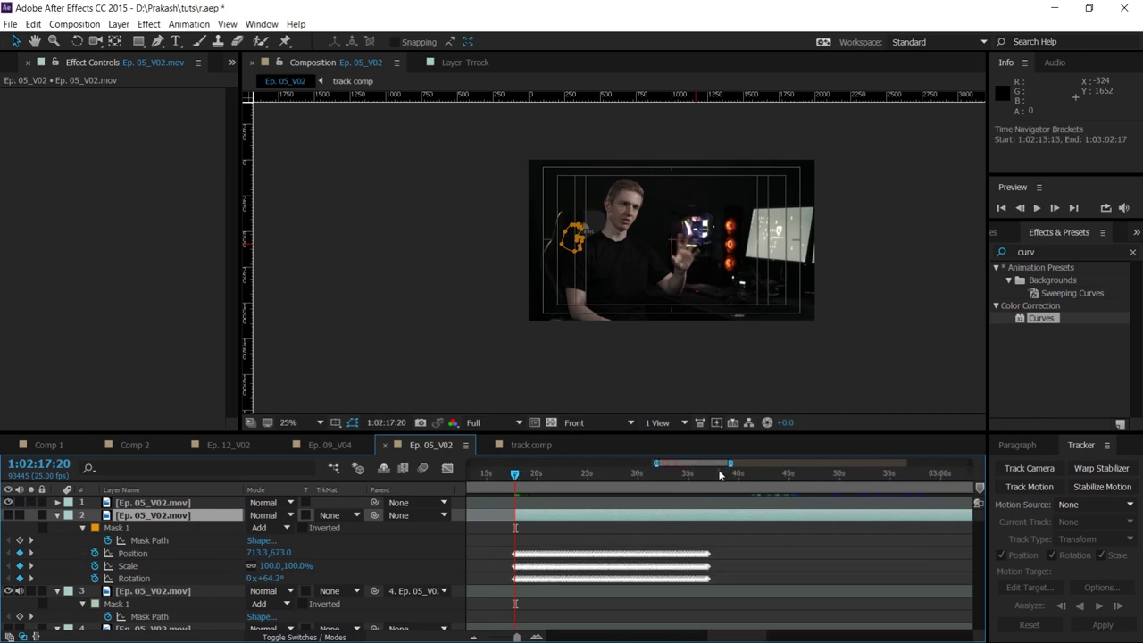
pyautogui.click(720, 473)
pyautogui.press('=')
pyautogui.click(9, 554)
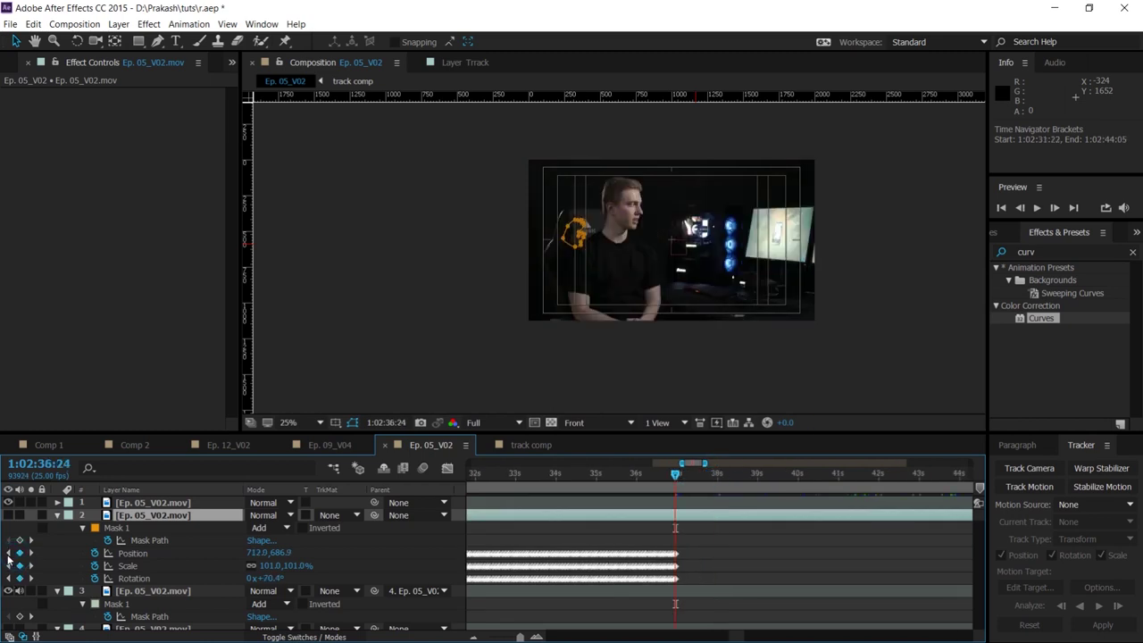
pyautogui.hotkey('alt', ']')
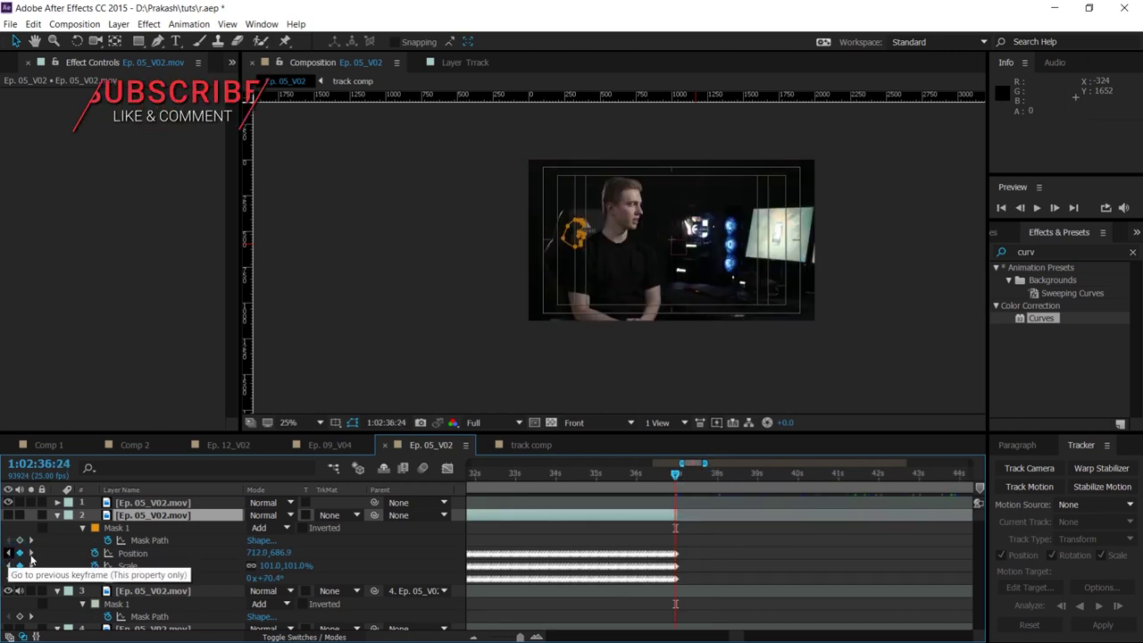
pyautogui.press('-')
pyautogui.moveTo(150, 524); pyautogui.dragTo(167, 632)
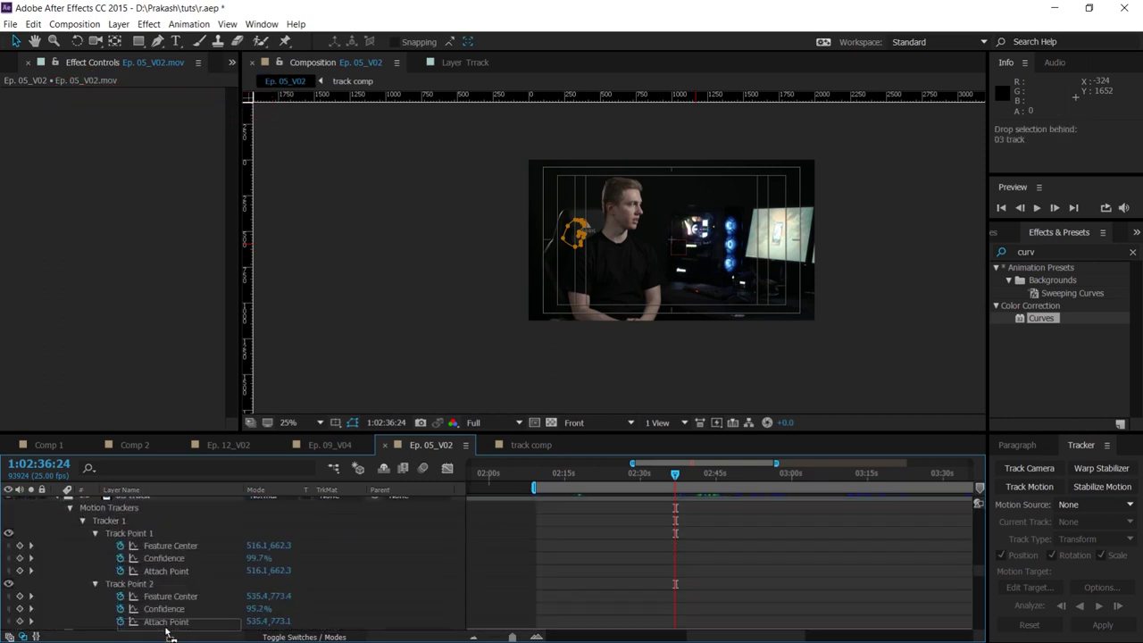
# Drag the patch layer down beside Trrack, delete Null 2, and select the shirt patch
pyautogui.moveTo(167, 633)
pyautogui.mouseDown()
pyautogui.moveTo(175, 555)
pyautogui.moveTo(166, 554)
pyautogui.moveTo(161, 633)
pyautogui.moveTo(159, 548)
pyautogui.mouseUp()
pyautogui.scroll(1, 150, 544)
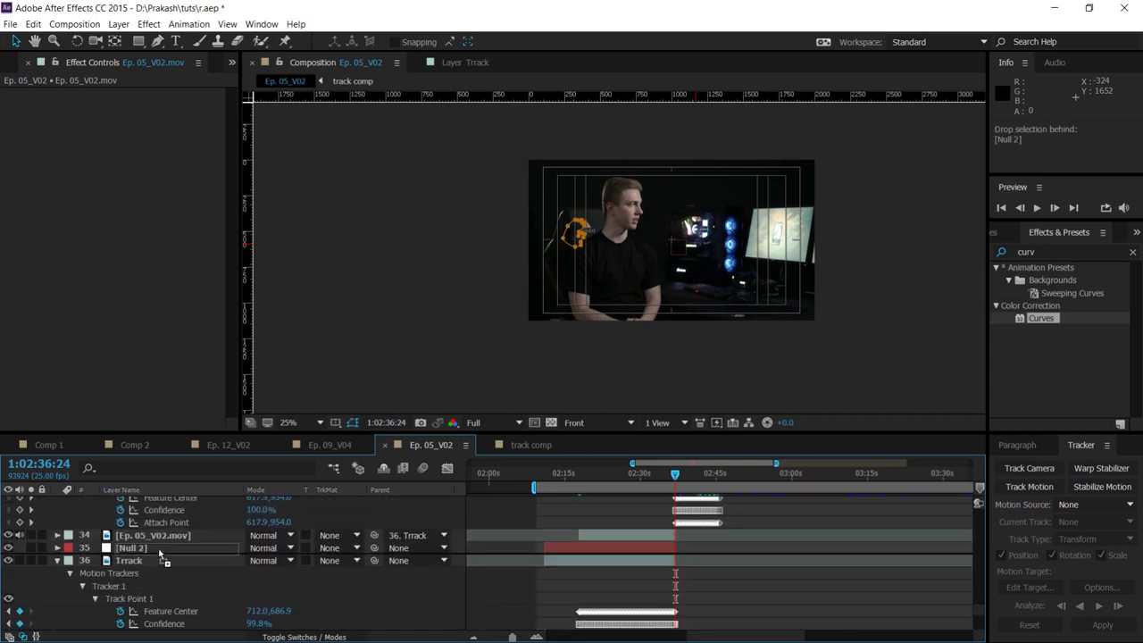
pyautogui.scroll(1, 151, 559)
pyautogui.scroll(1, 152, 559)
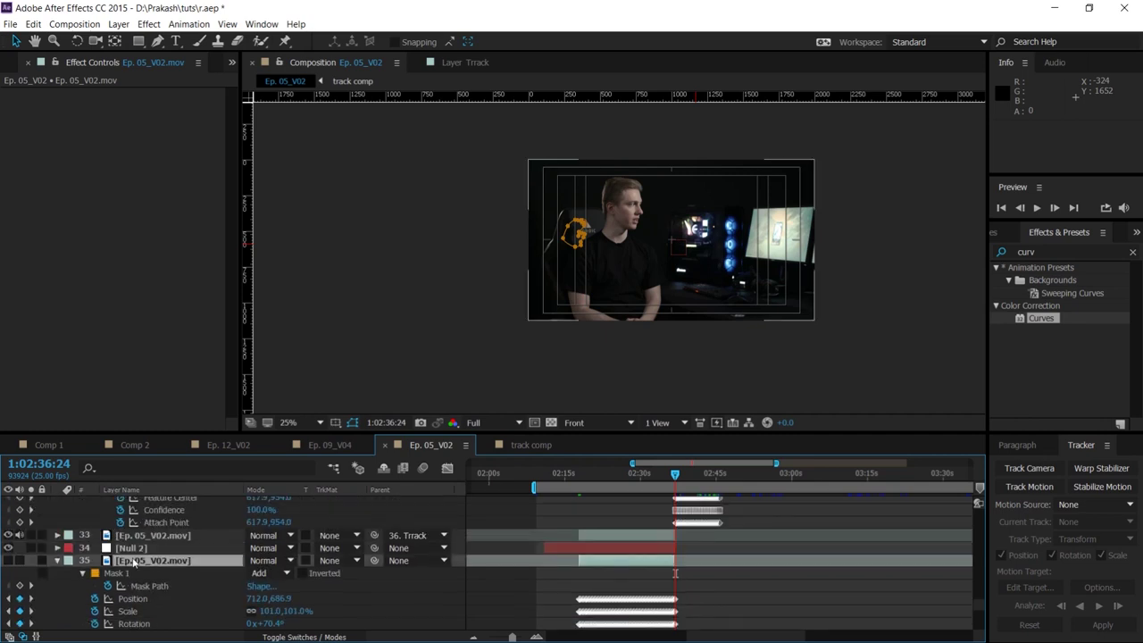
pyautogui.click(57, 559)
pyautogui.click(129, 548)
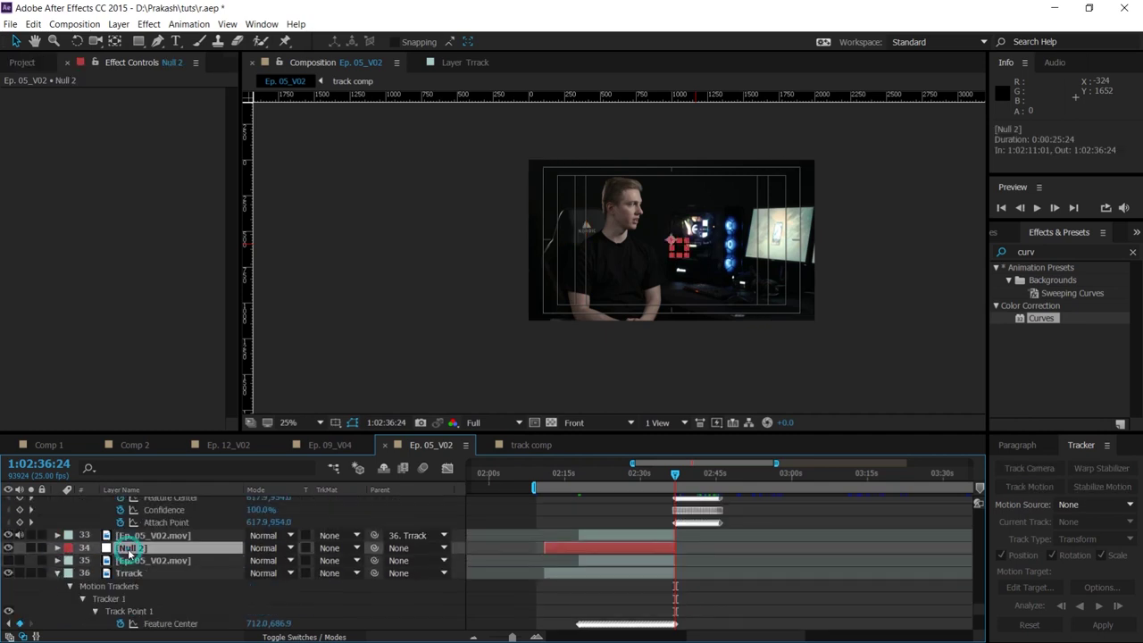
pyautogui.press('Delete')
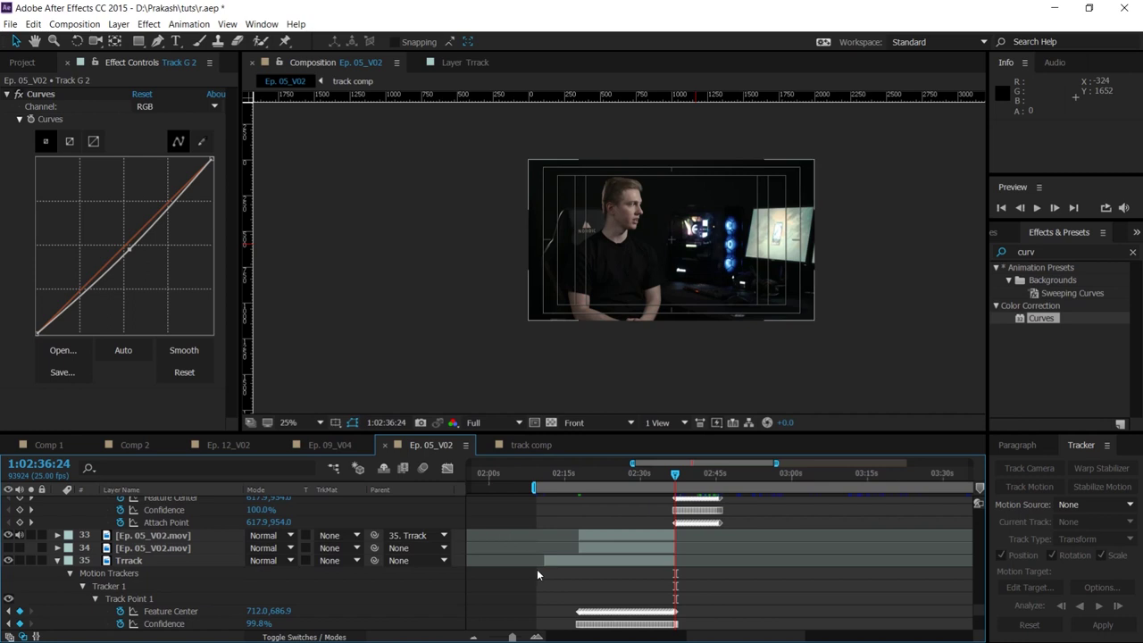
pyautogui.click(603, 535)
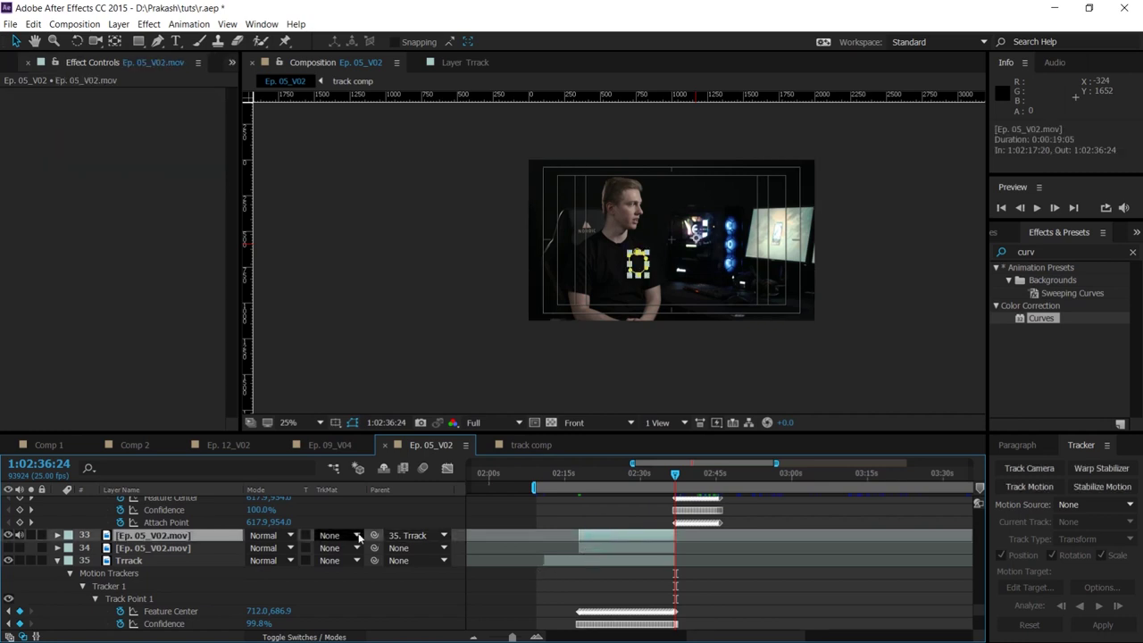
# Scrub around 1:02:18 to check the shirt patch's mask position
pyautogui.scroll(4, 625, 264)
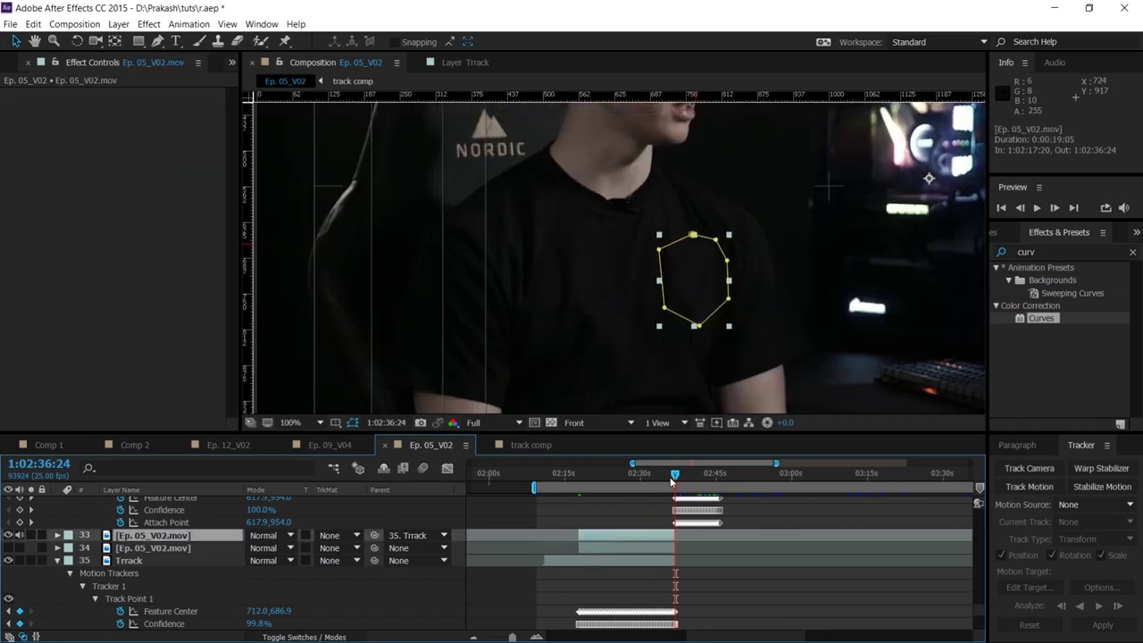
pyautogui.moveTo(594, 474); pyautogui.dragTo(582, 479)
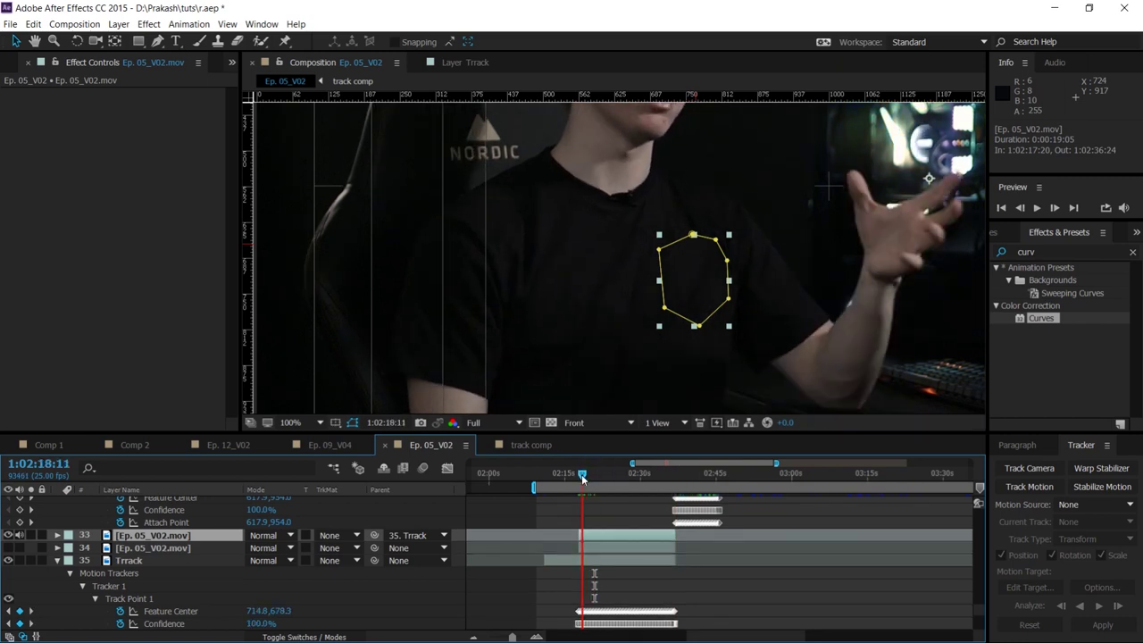
pyautogui.moveTo(583, 478); pyautogui.dragTo(586, 479)
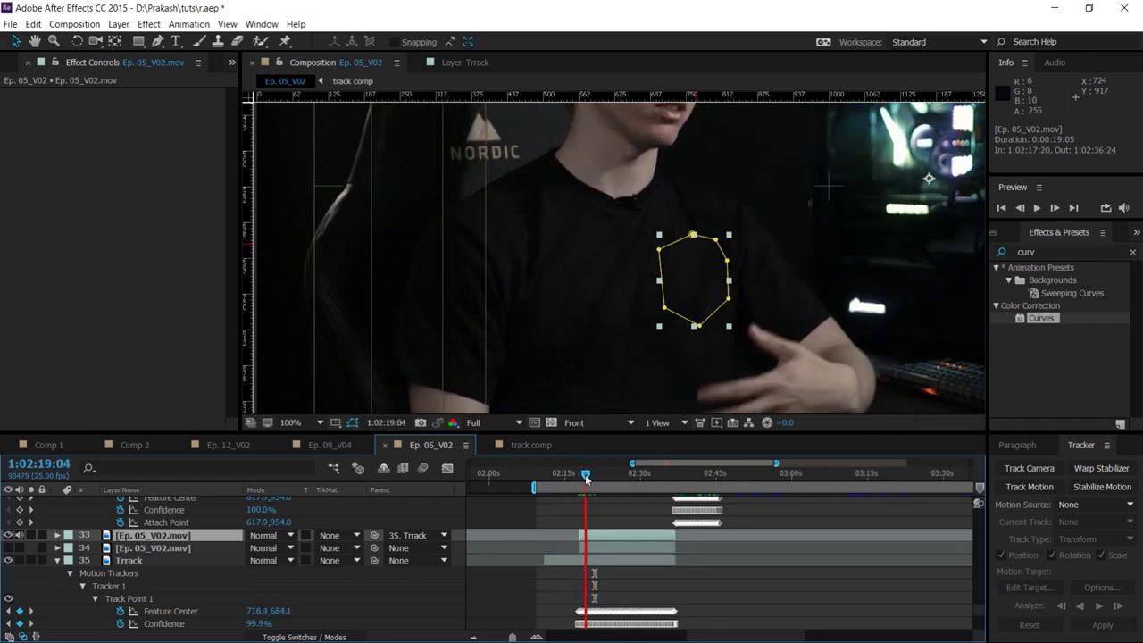
pyautogui.scroll(1, 673, 280)
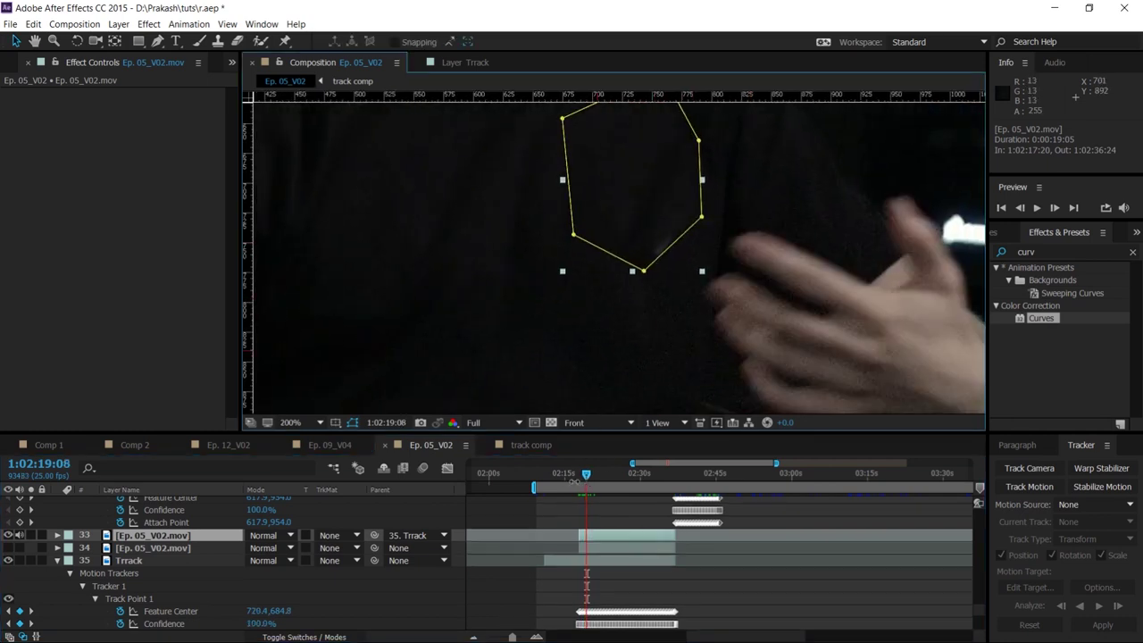
pyautogui.moveTo(586, 475); pyautogui.dragTo(580, 479)
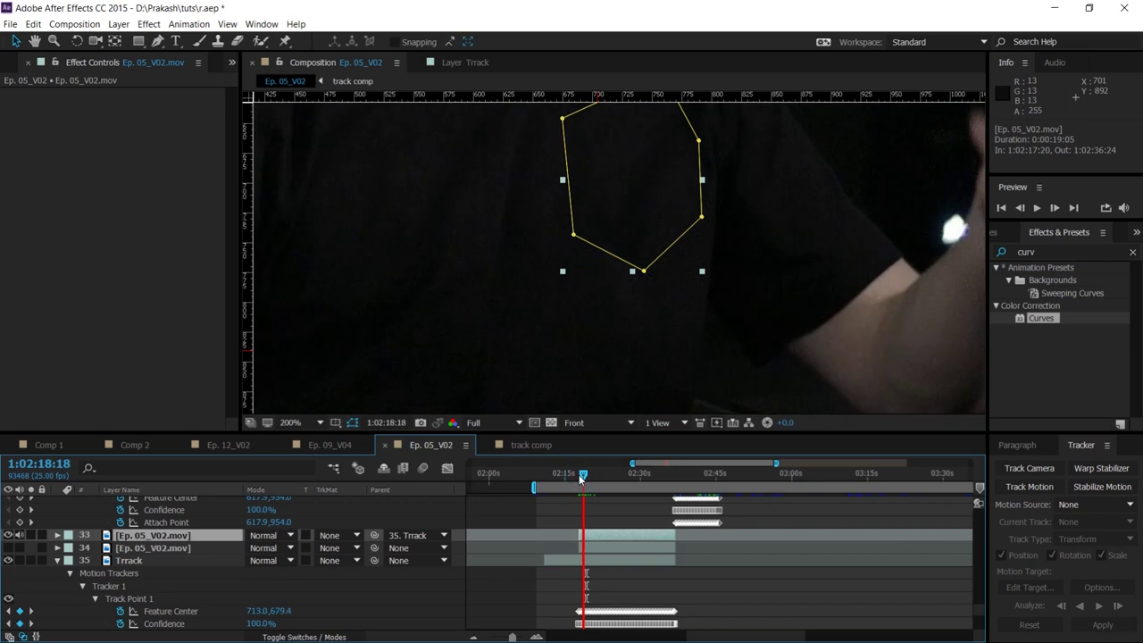
# Parent the patch to layer 34 Ep. 05_V02.mov and scrub ahead to check tracking
pyautogui.moveTo(376, 537); pyautogui.dragTo(151, 547)
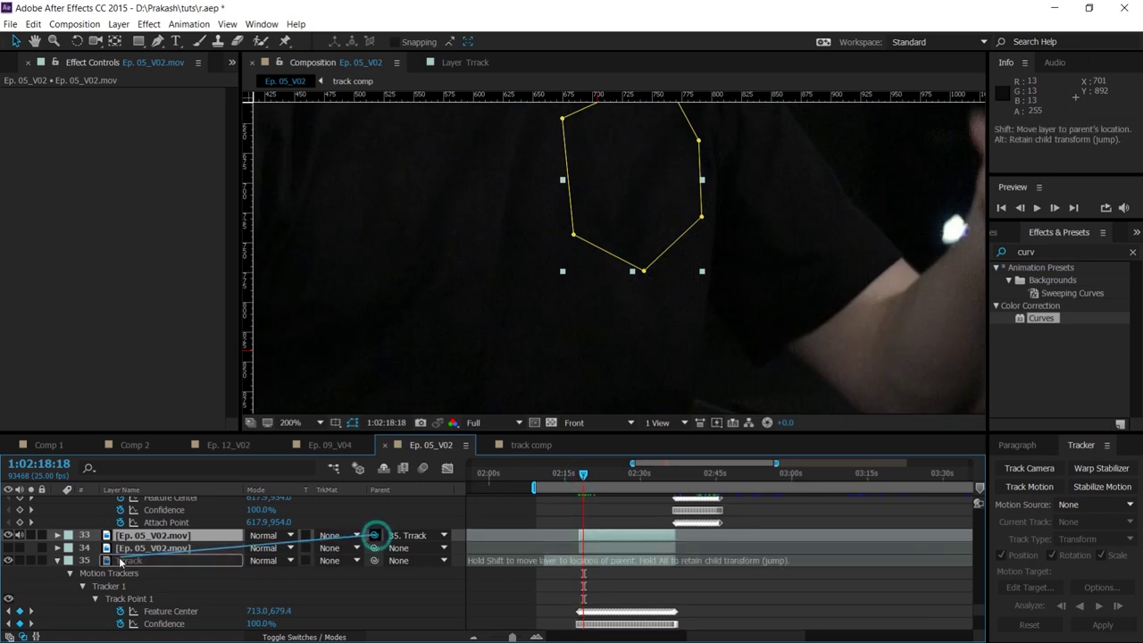
pyautogui.moveTo(584, 474); pyautogui.dragTo(621, 476)
pyautogui.scroll(-1, 709, 318)
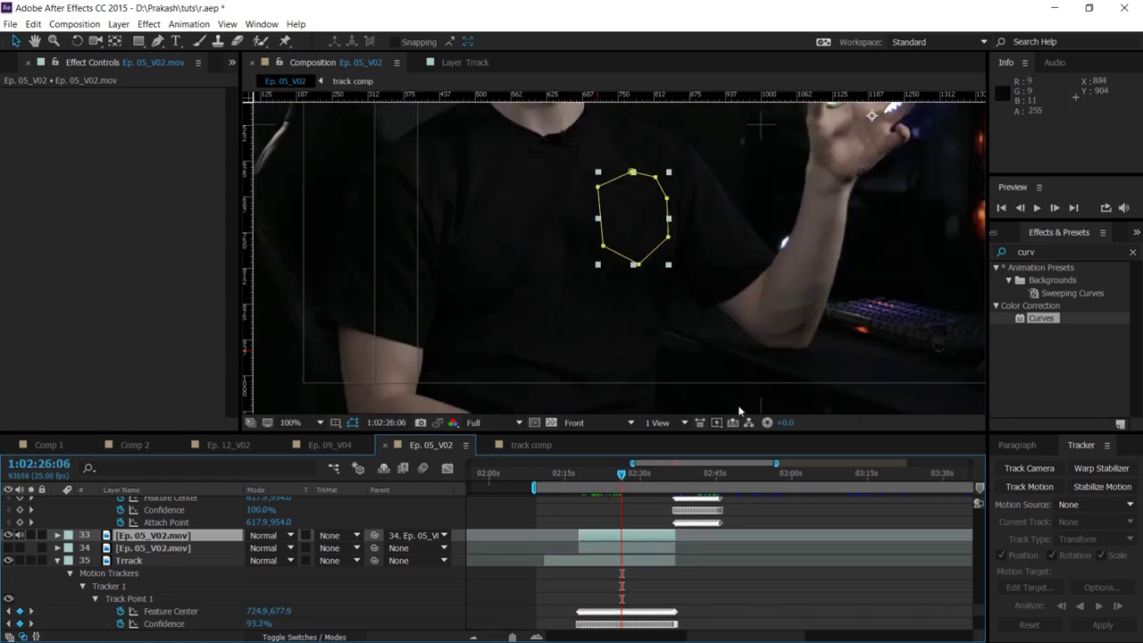
pyautogui.click(656, 564)
pyautogui.moveTo(627, 474); pyautogui.dragTo(675, 475)
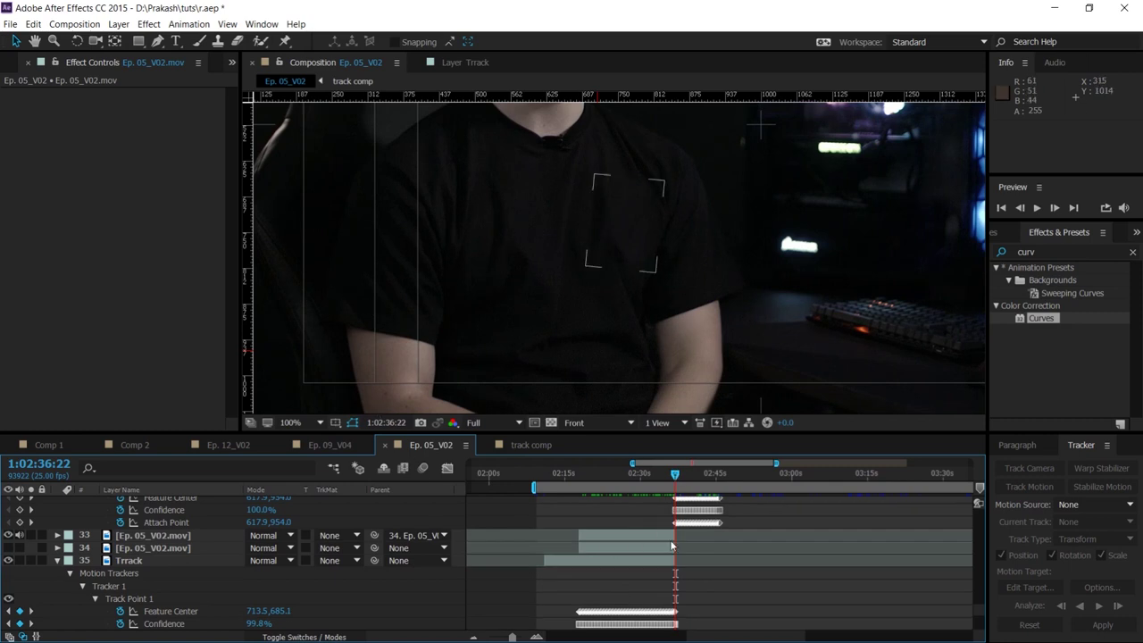
# Select Track G 2 and the shirt patch, zooming the viewer through 50%, 200% and 100%
pyautogui.scroll(1, 688, 532)
pyautogui.scroll(1, 700, 515)
pyautogui.scroll(1, 702, 533)
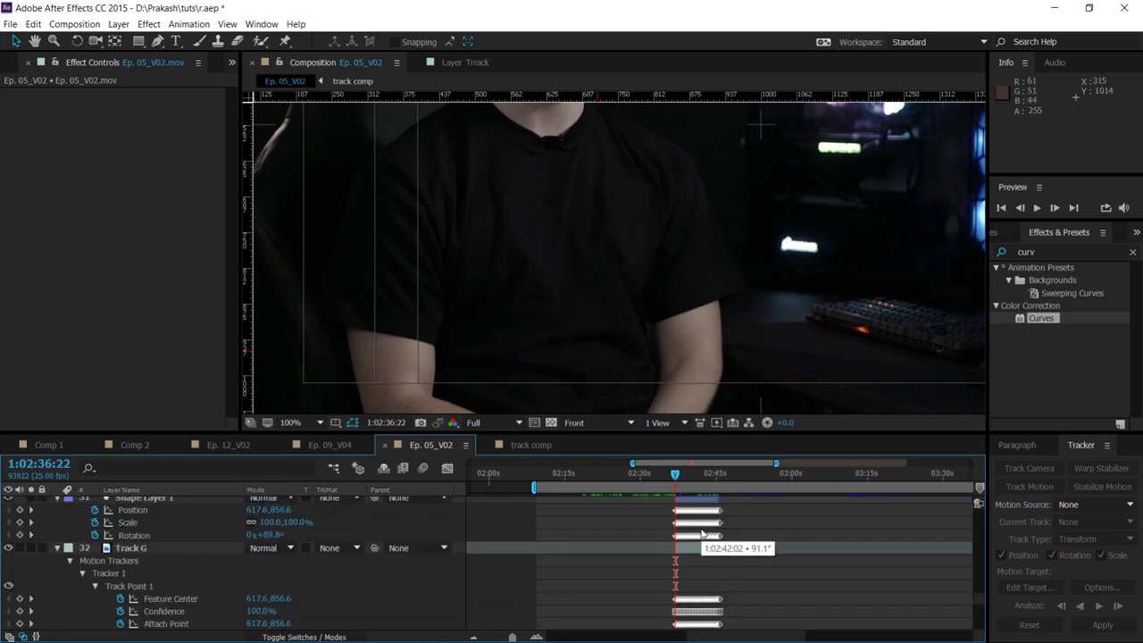
pyautogui.scroll(1, 702, 533)
pyautogui.click(697, 498)
pyautogui.click(54, 99)
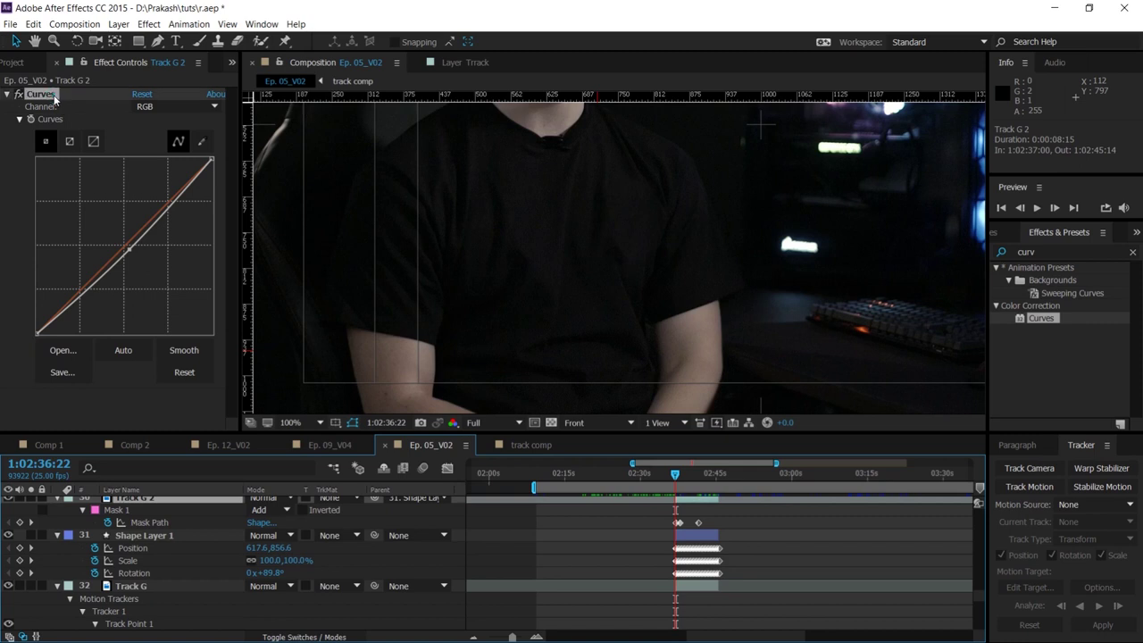
pyautogui.click(615, 234)
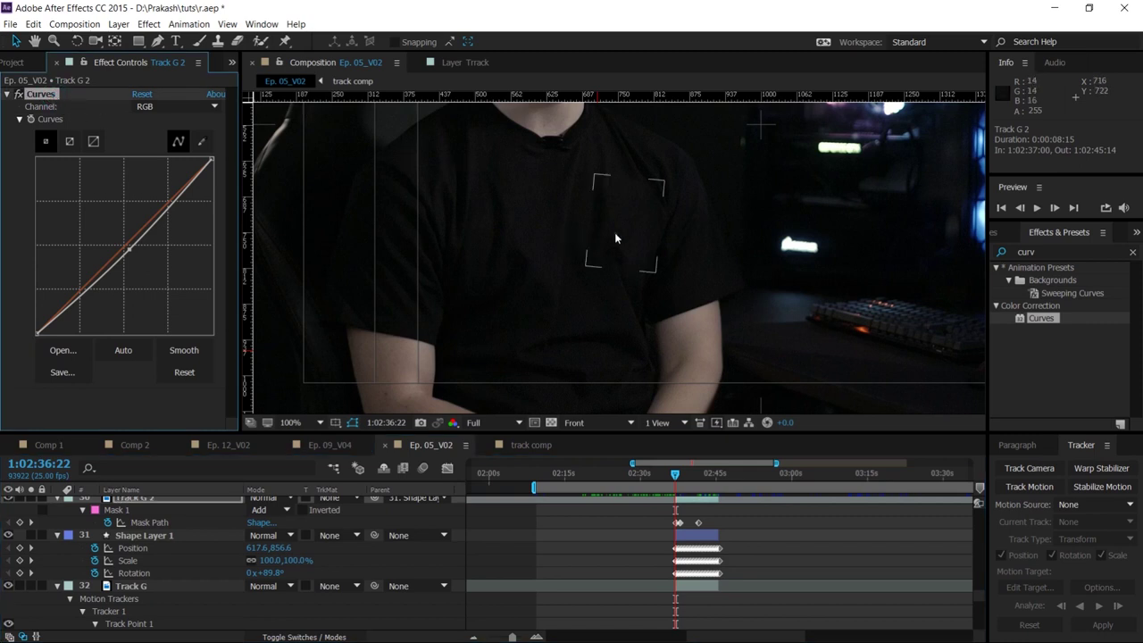
pyautogui.press(',')
pyautogui.press(',')
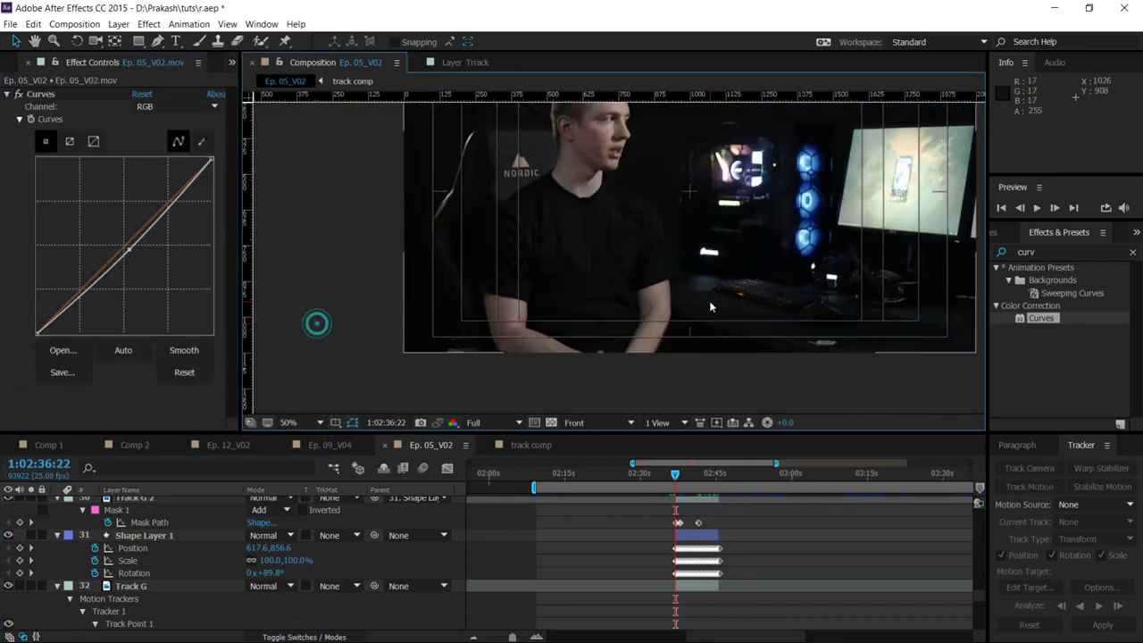
pyautogui.press('.')
pyautogui.press('.')
pyautogui.press(',')
# Confirm layer 33's Mask Feather is 10 pixels and play the shot from about 1:02:18
pyautogui.click(606, 471)
pyautogui.scroll(-5, 651, 549)
pyautogui.click(612, 535)
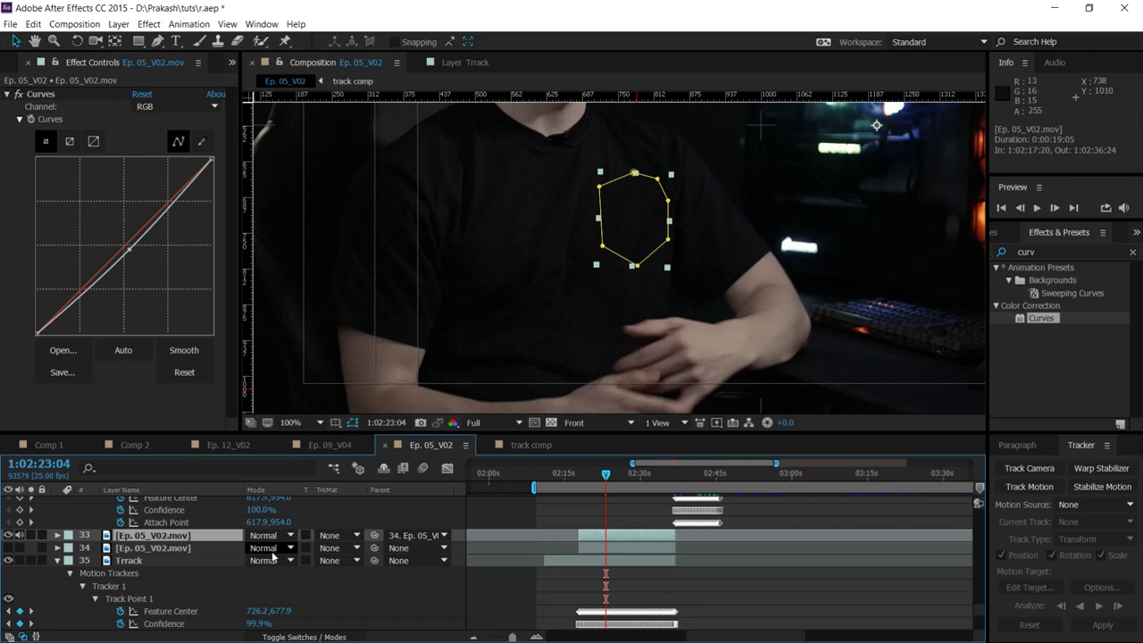
pyautogui.click(617, 549)
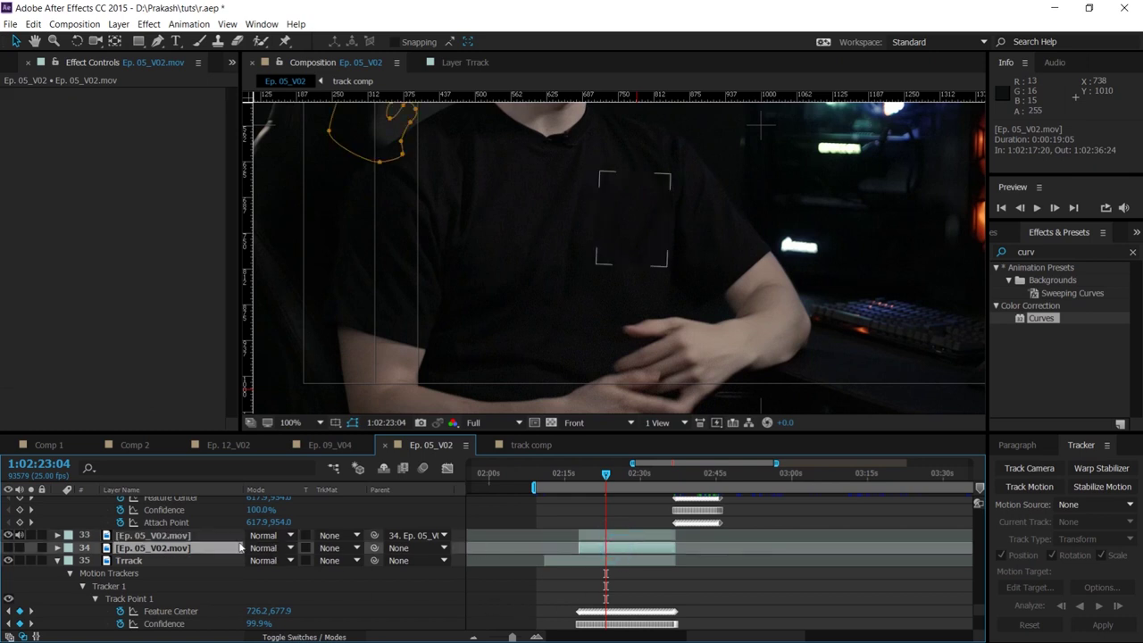
pyautogui.click(168, 538)
pyautogui.press('f')
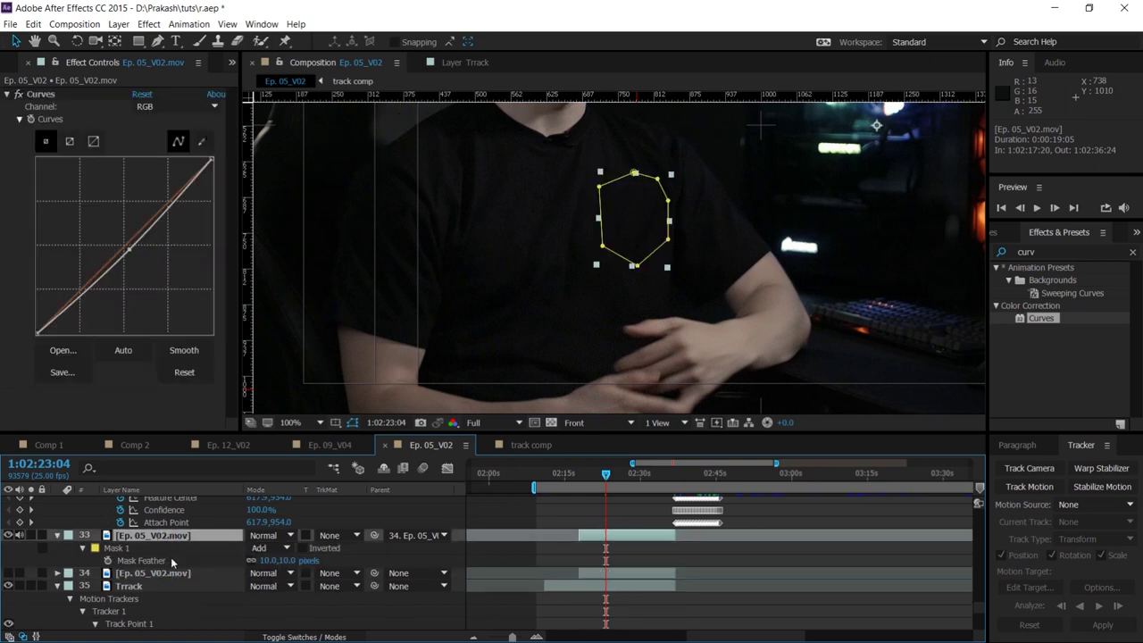
pyautogui.click(693, 560)
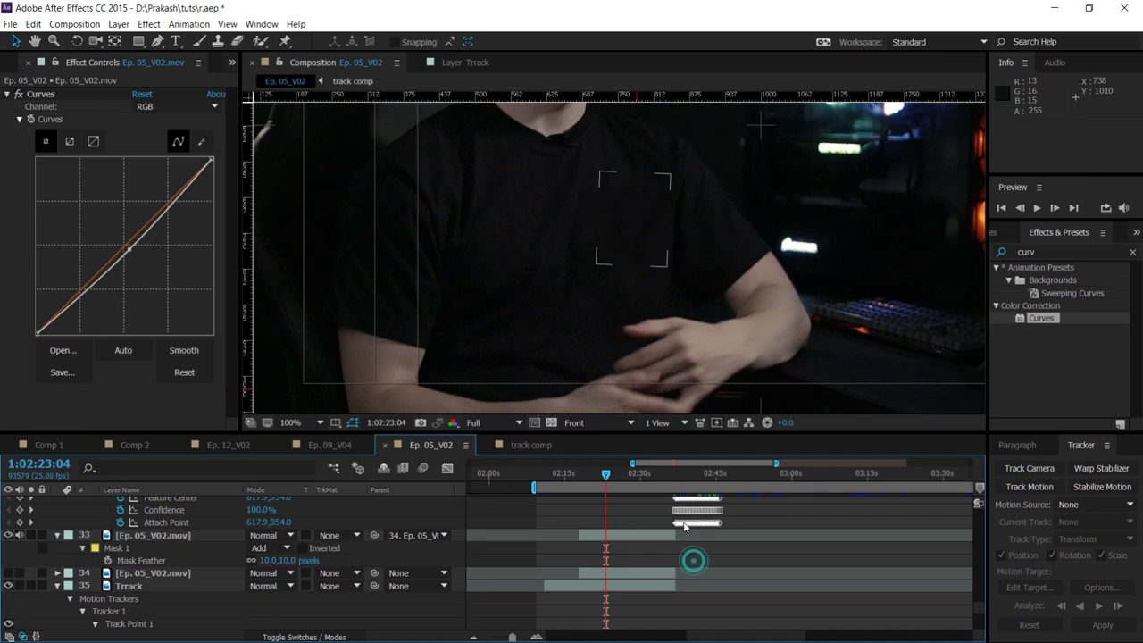
pyautogui.click(582, 476)
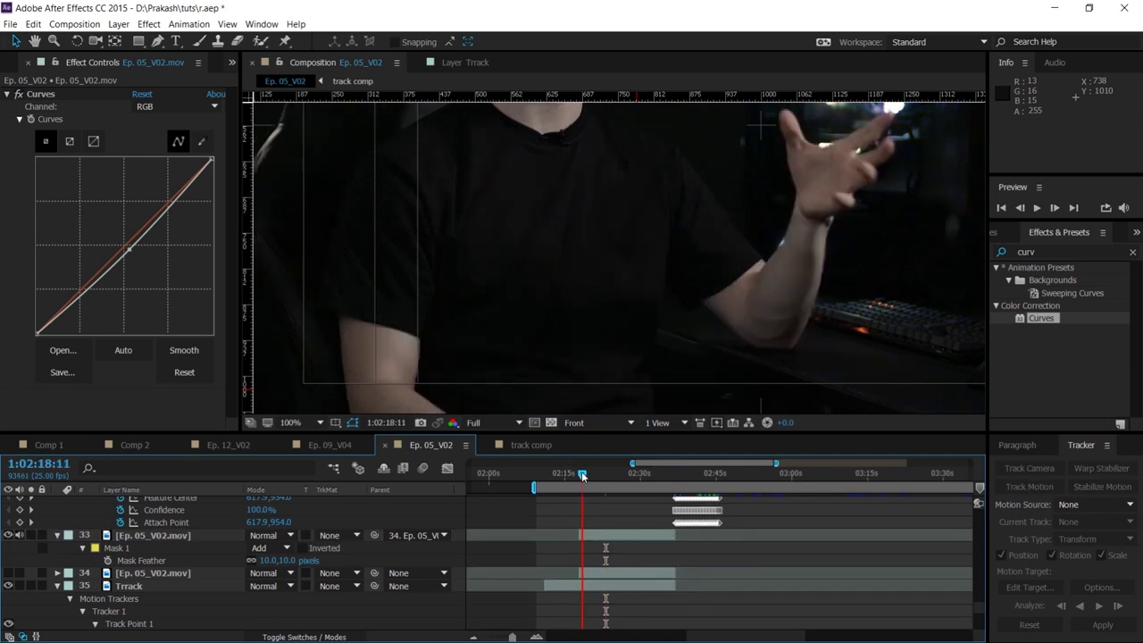
pyautogui.press('space')
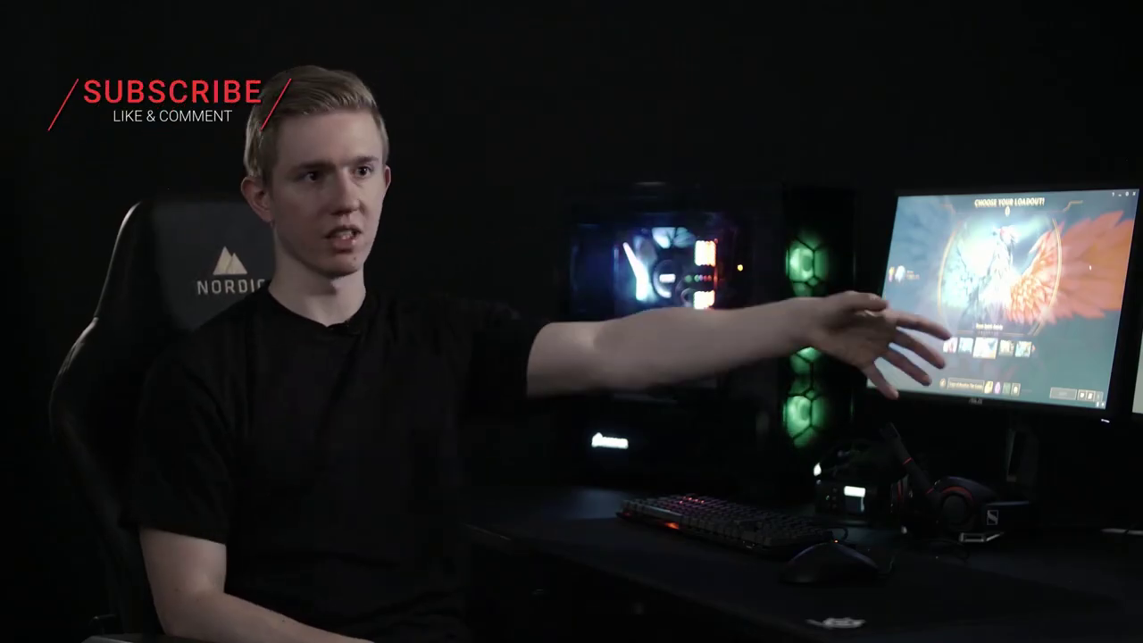